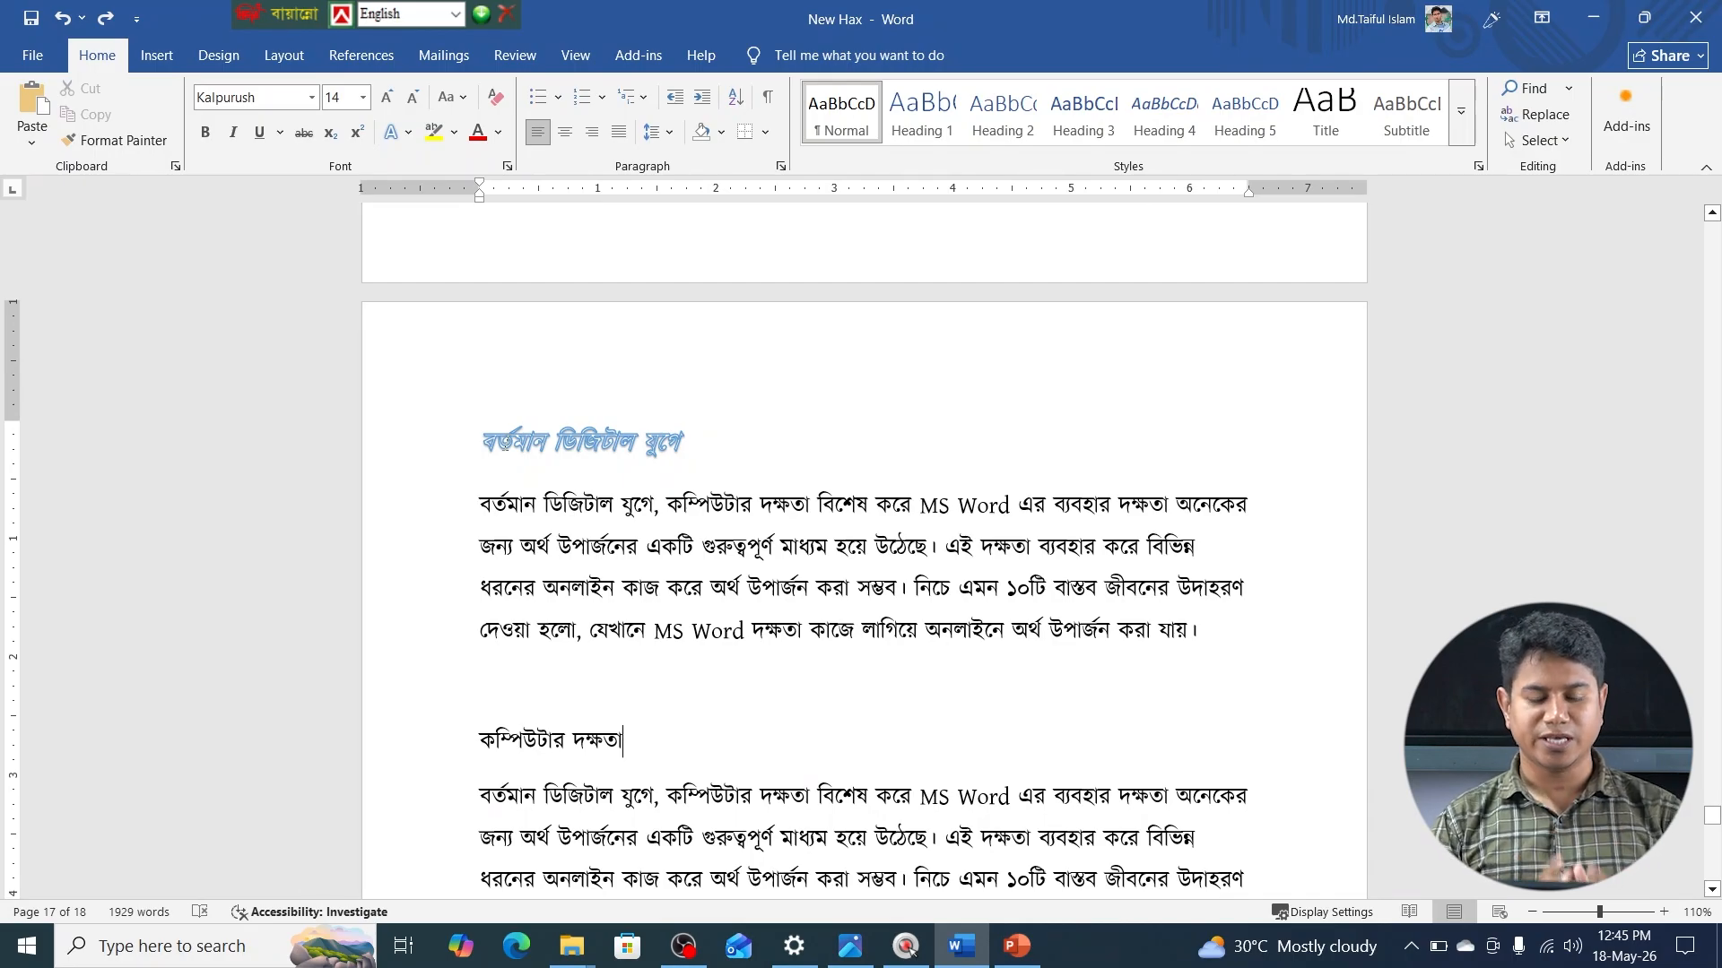
# - Use Format Painter to copy the formatting of the heading "বর্তমান ডিজিটাল যুগে" onto the heading "কম্পিউটার দক্ষতা"
pyautogui.scroll(-3, 476, 755)
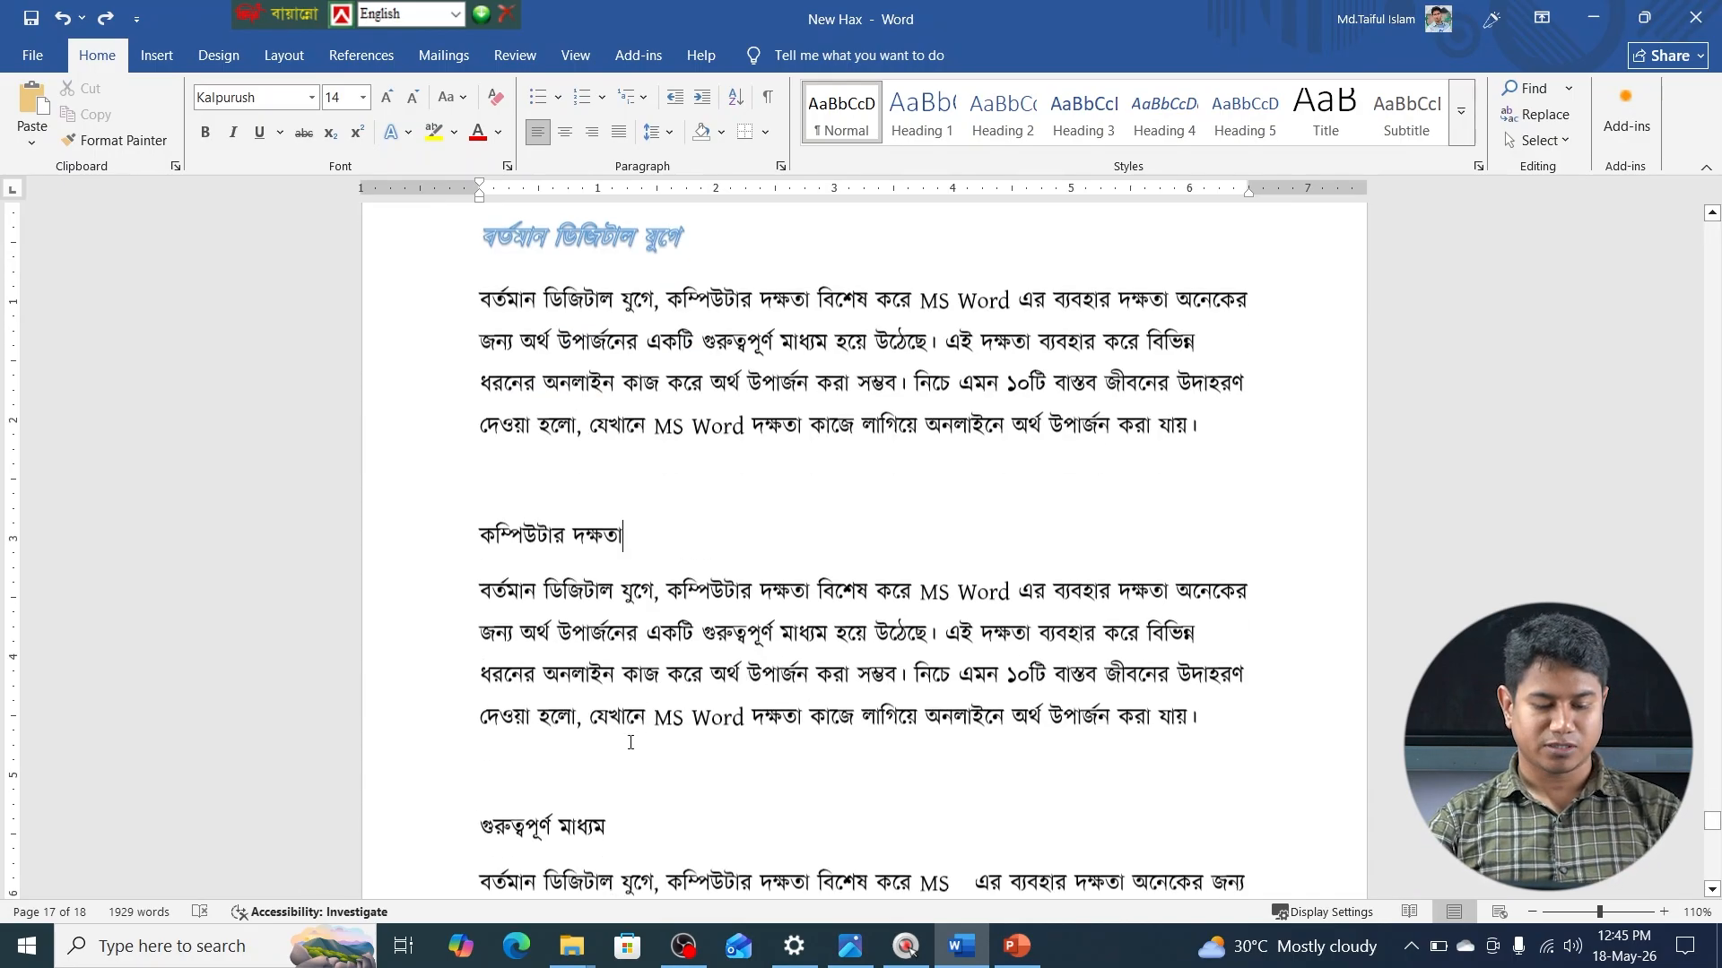
pyautogui.scroll(3, 659, 682)
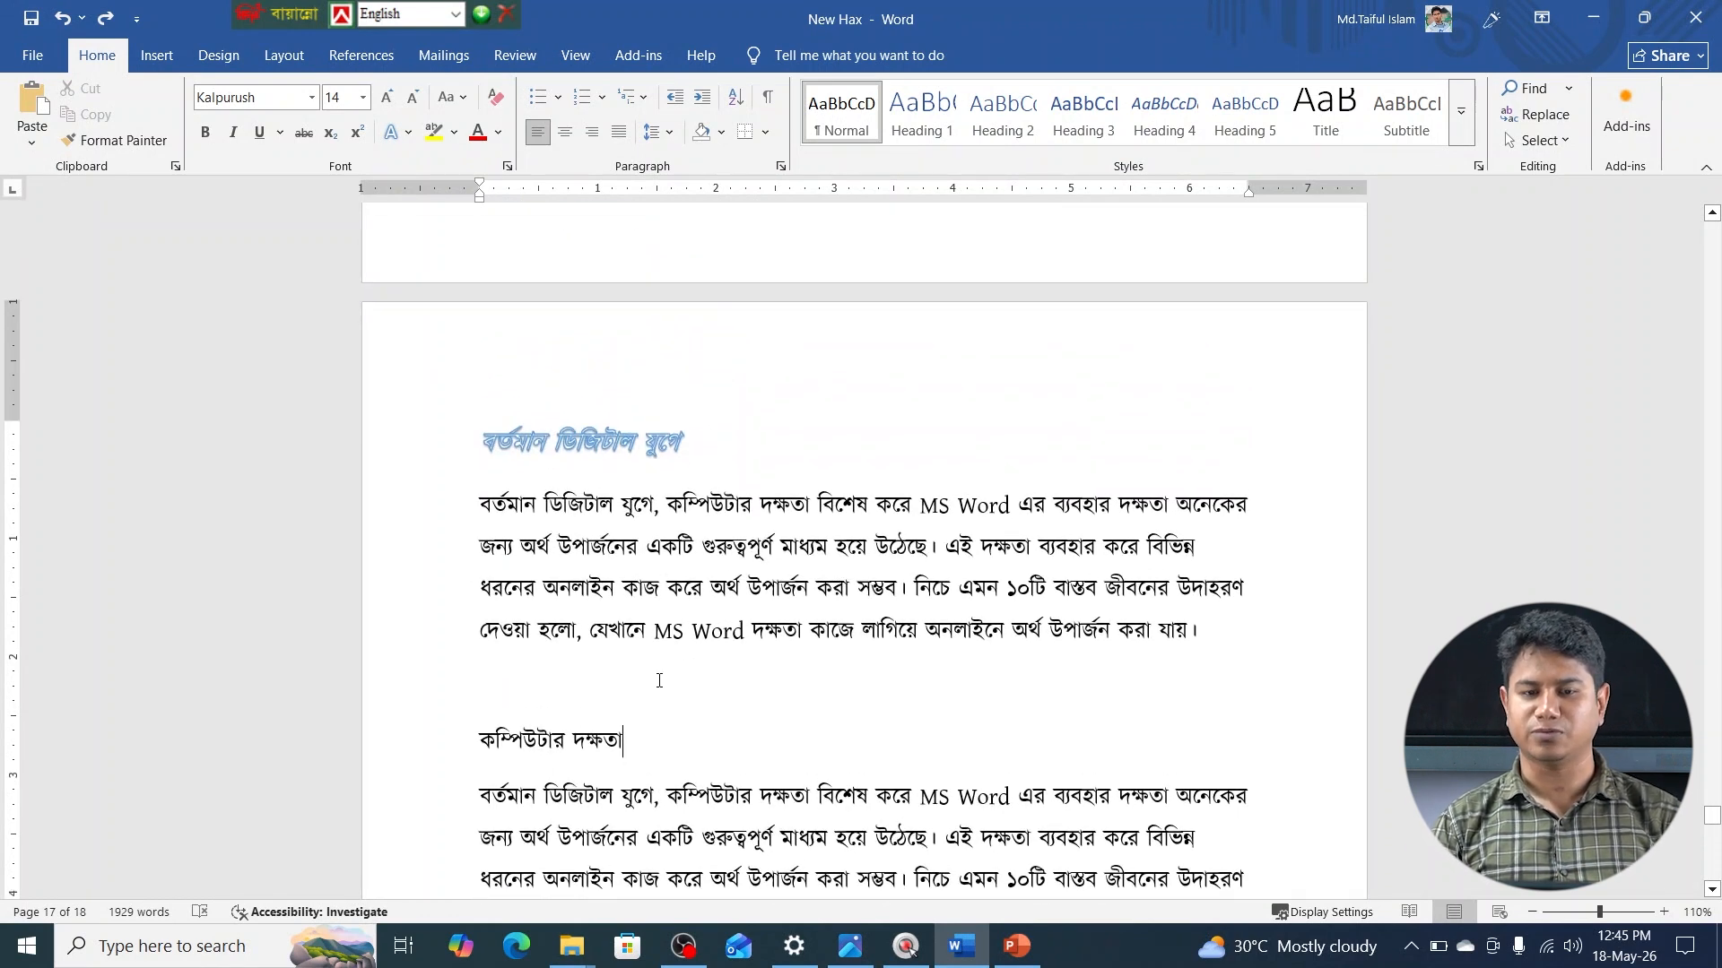
pyautogui.scroll(-1, 698, 692)
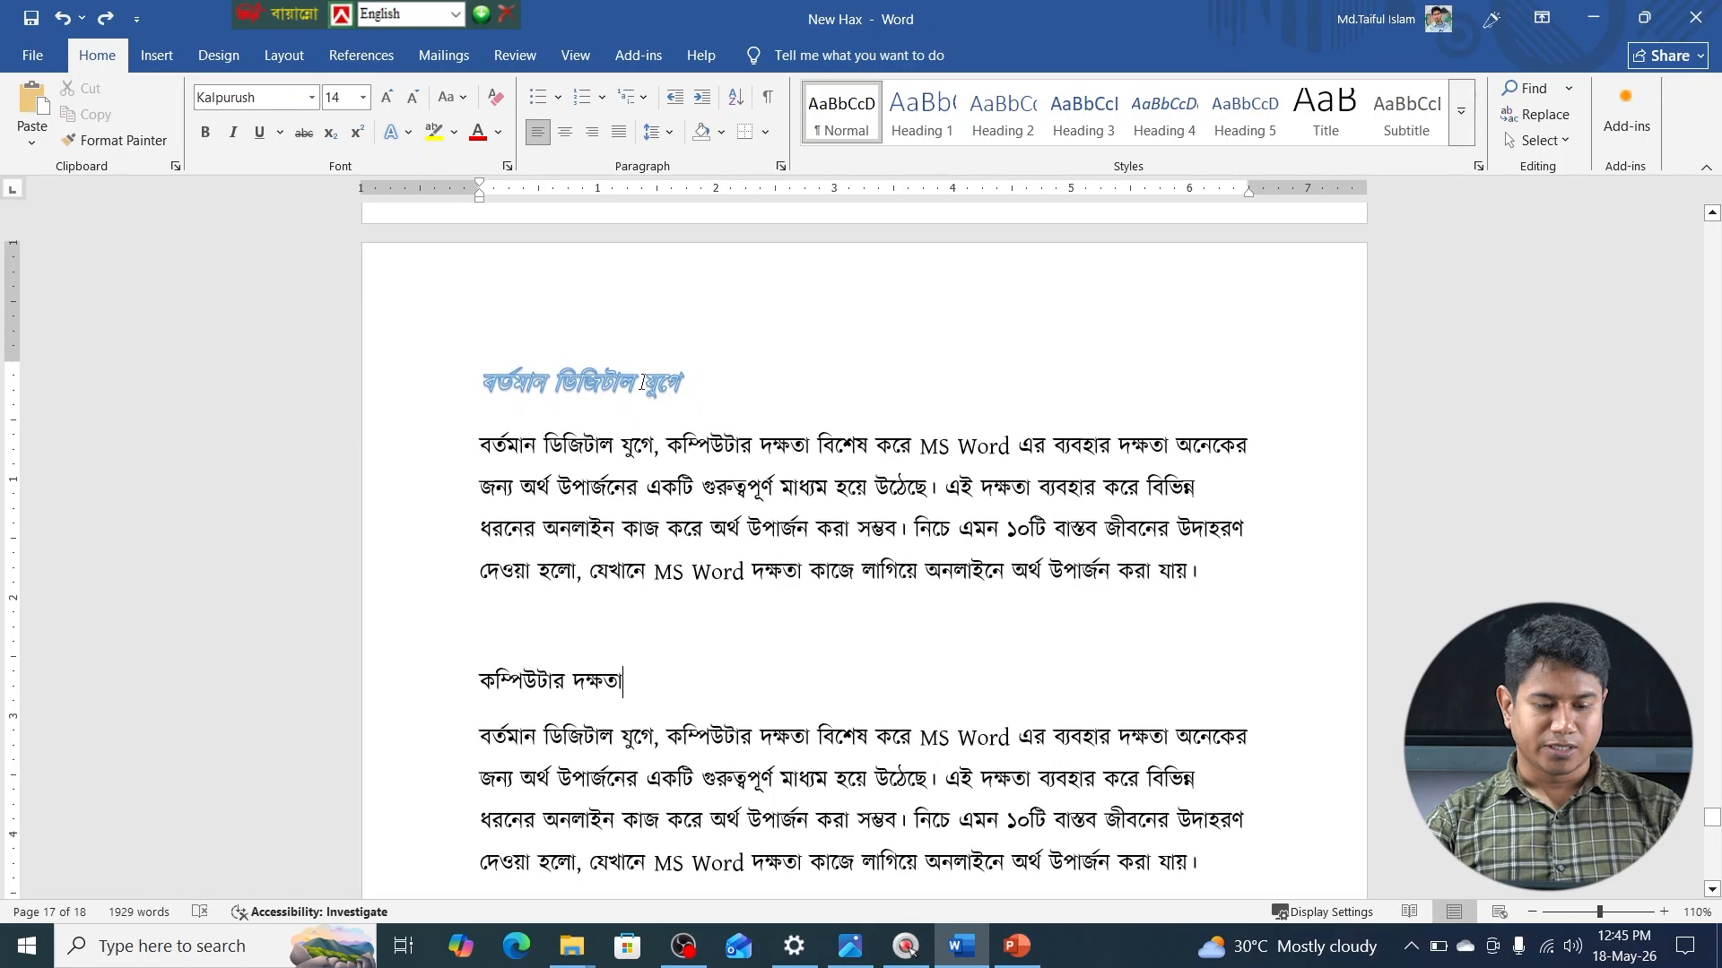
pyautogui.moveTo(485, 388); pyautogui.dragTo(696, 385)
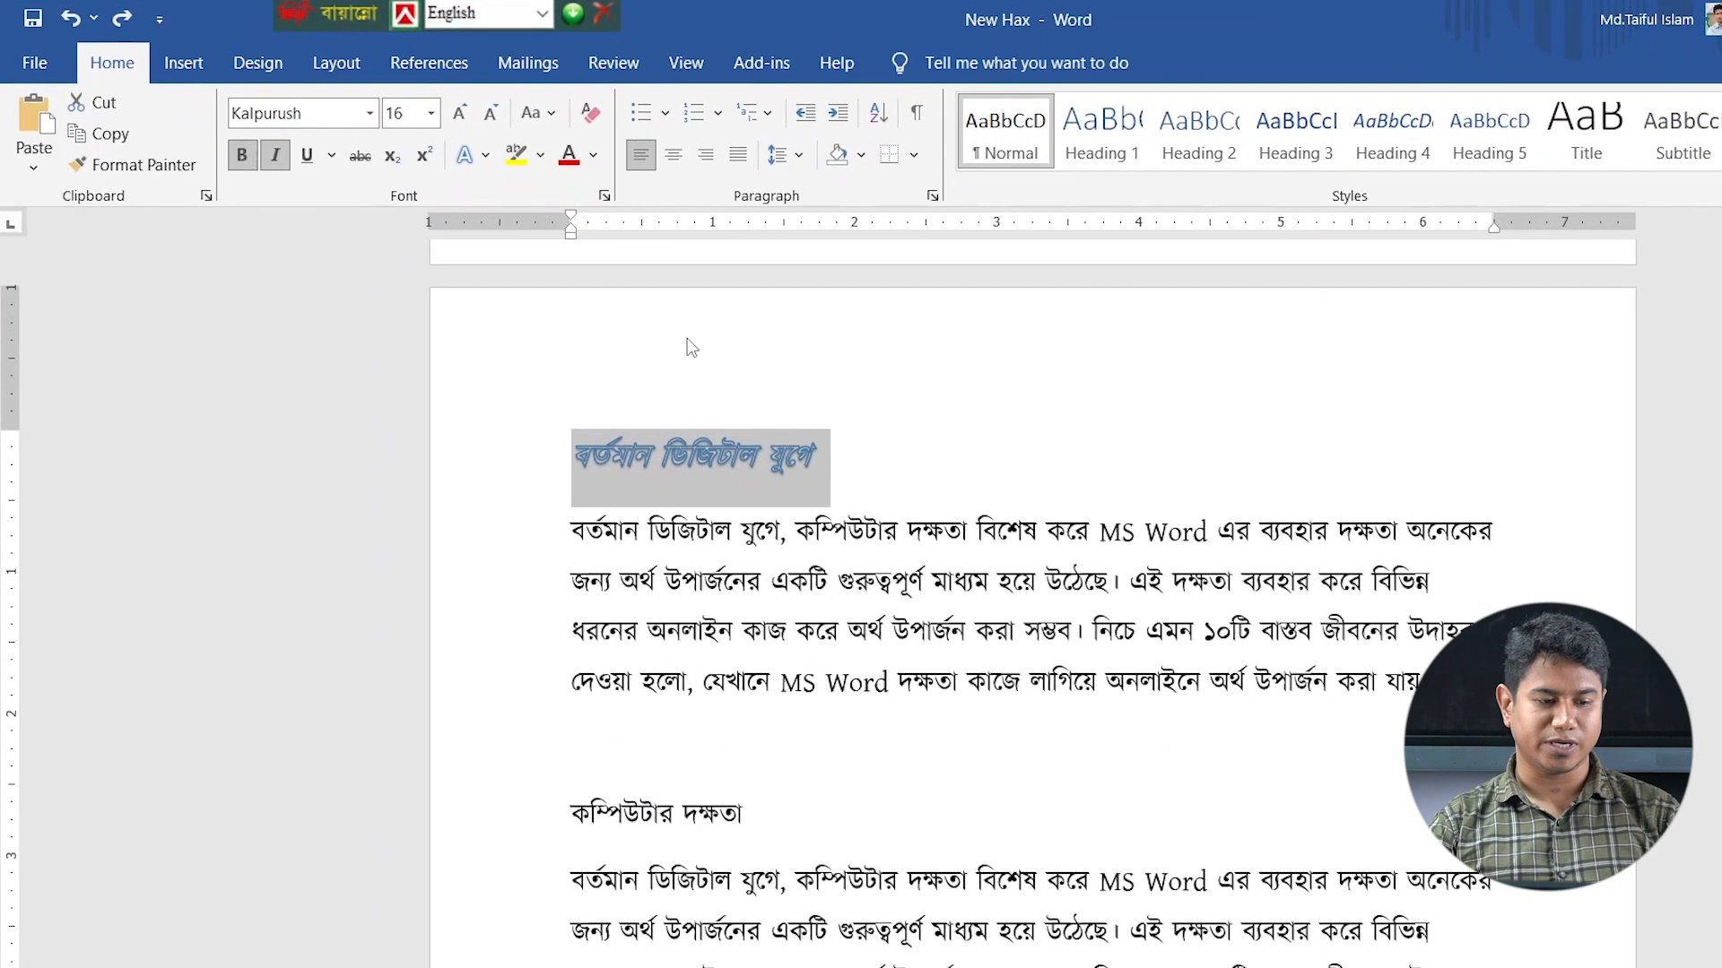
pyautogui.click(137, 167)
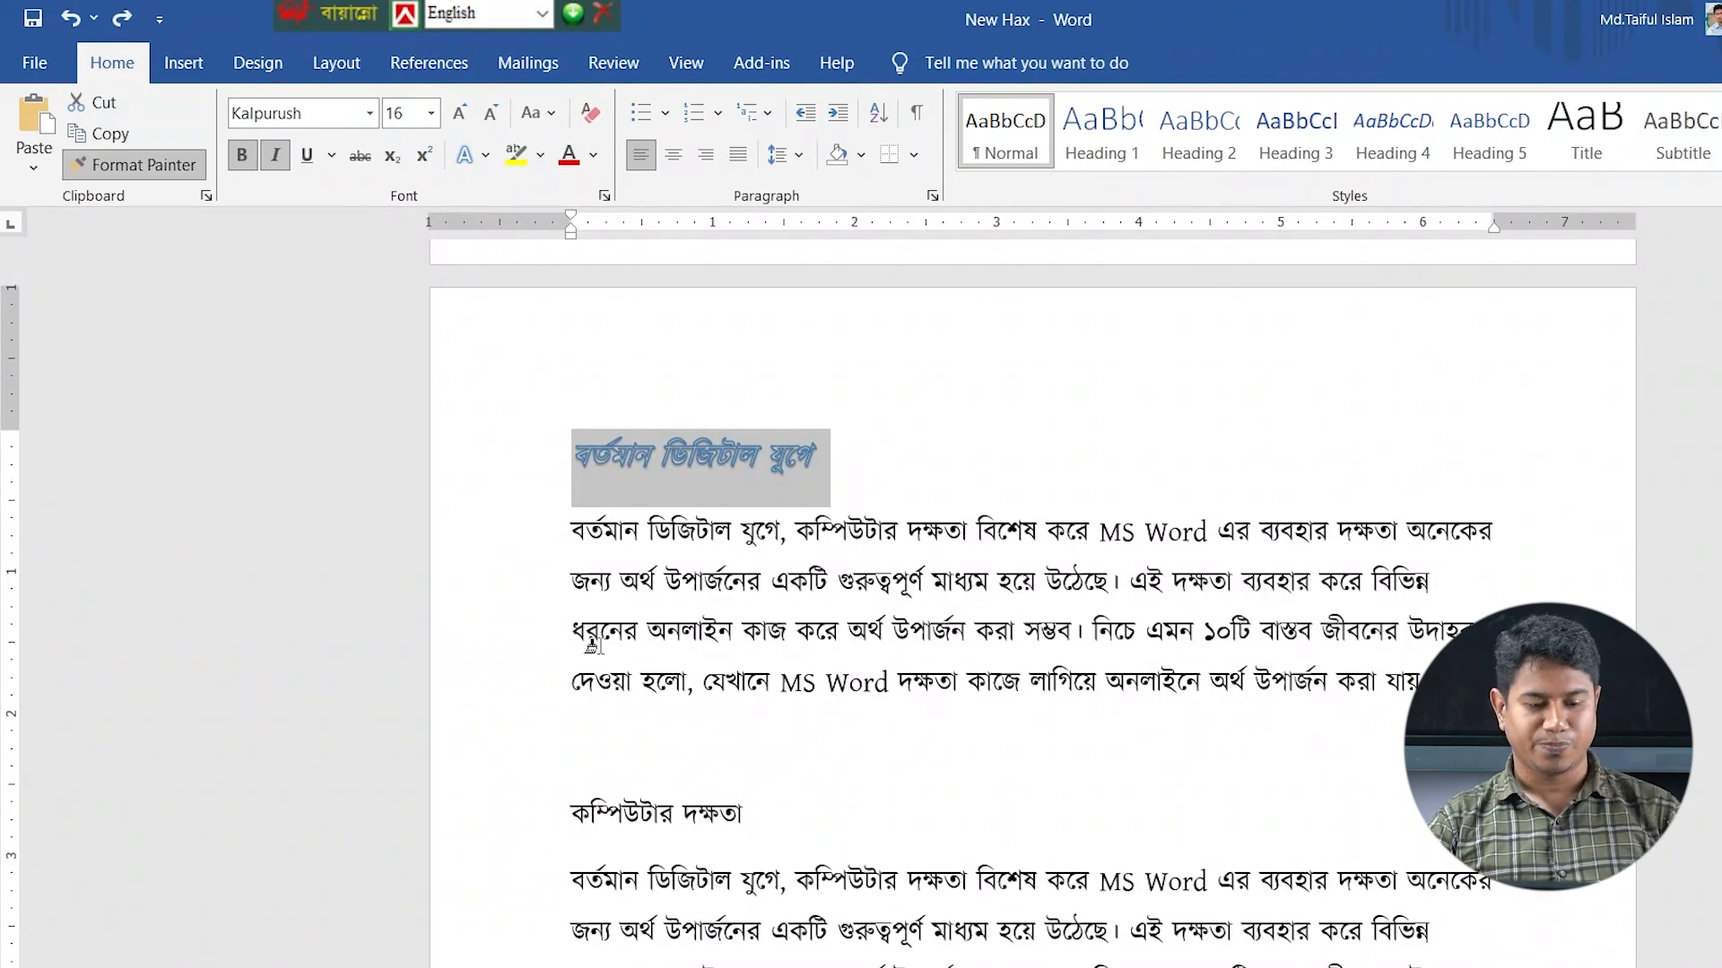
pyautogui.scroll(-1, 610, 650)
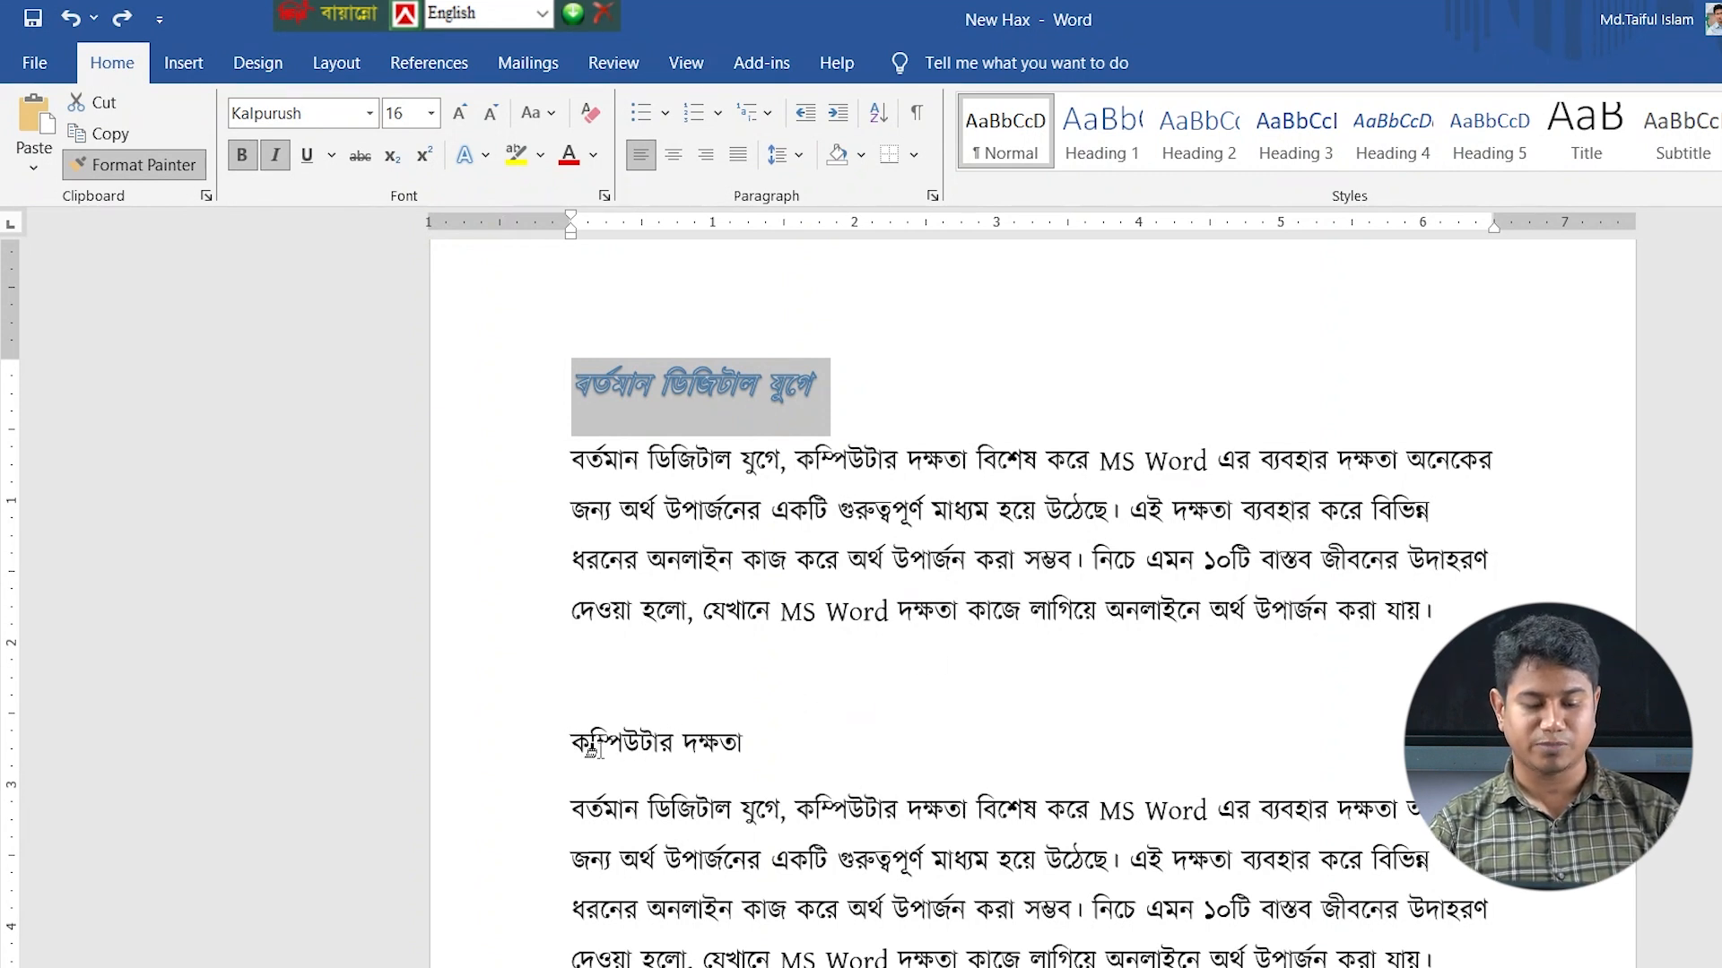
pyautogui.moveTo(565, 742)
pyautogui.mouseDown()
pyautogui.moveTo(762, 746)
pyautogui.moveTo(737, 750)
pyautogui.mouseUp()
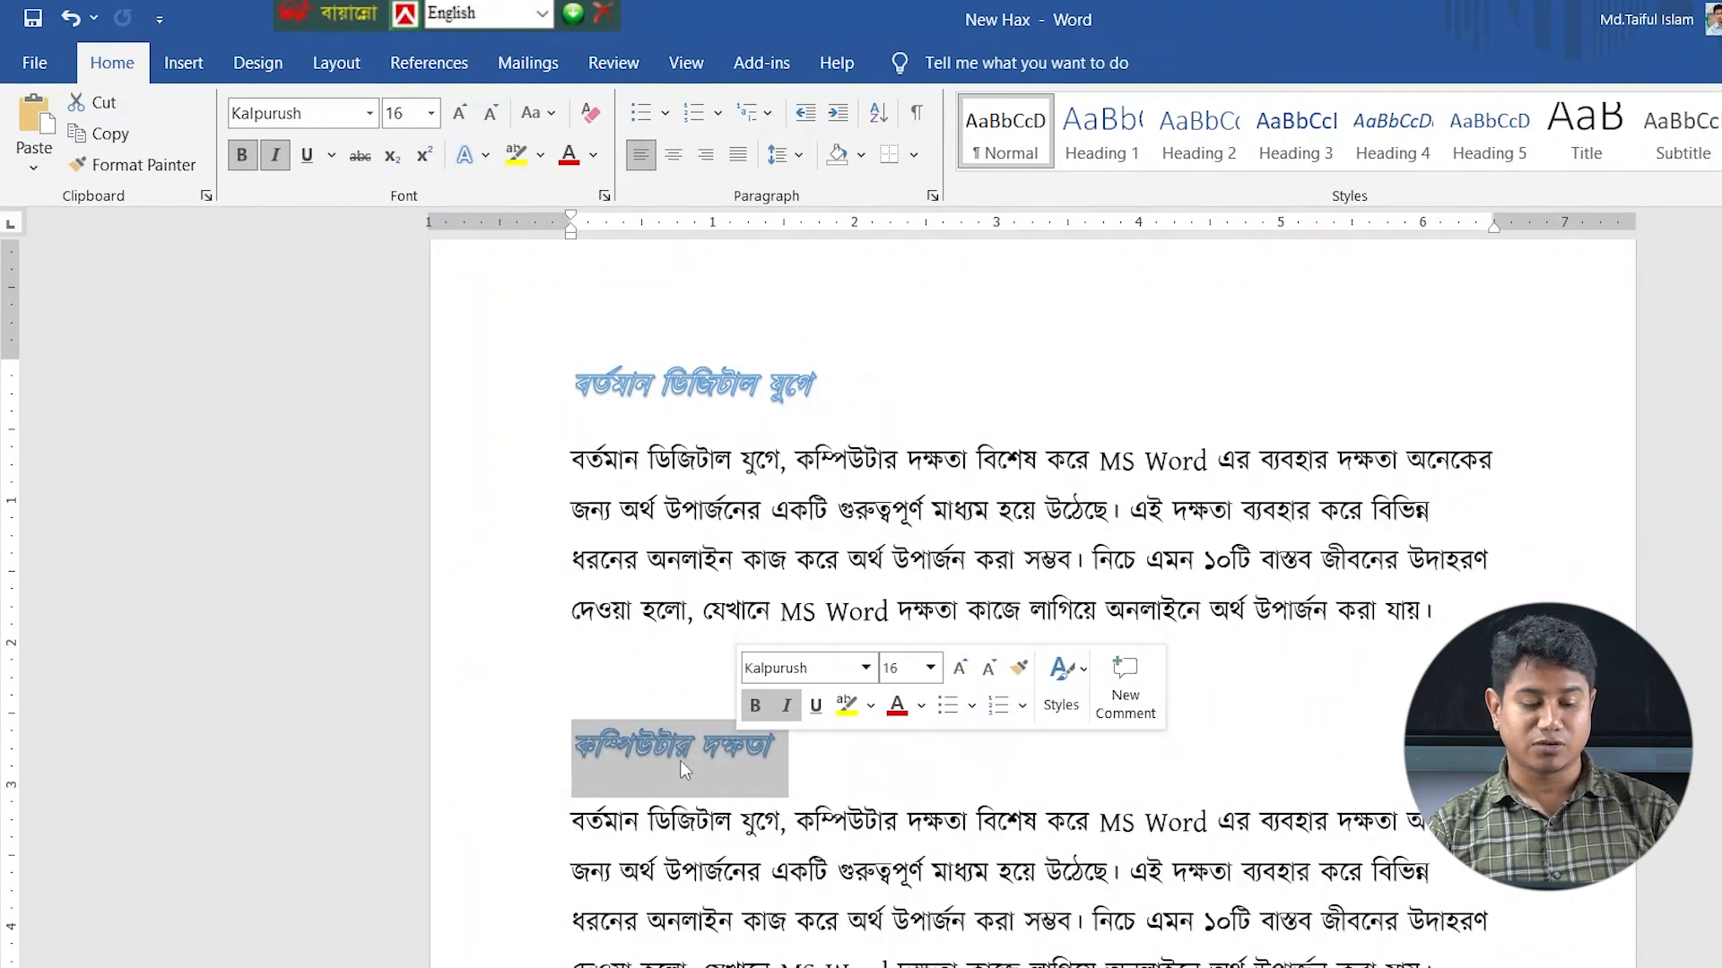
pyautogui.click(806, 778)
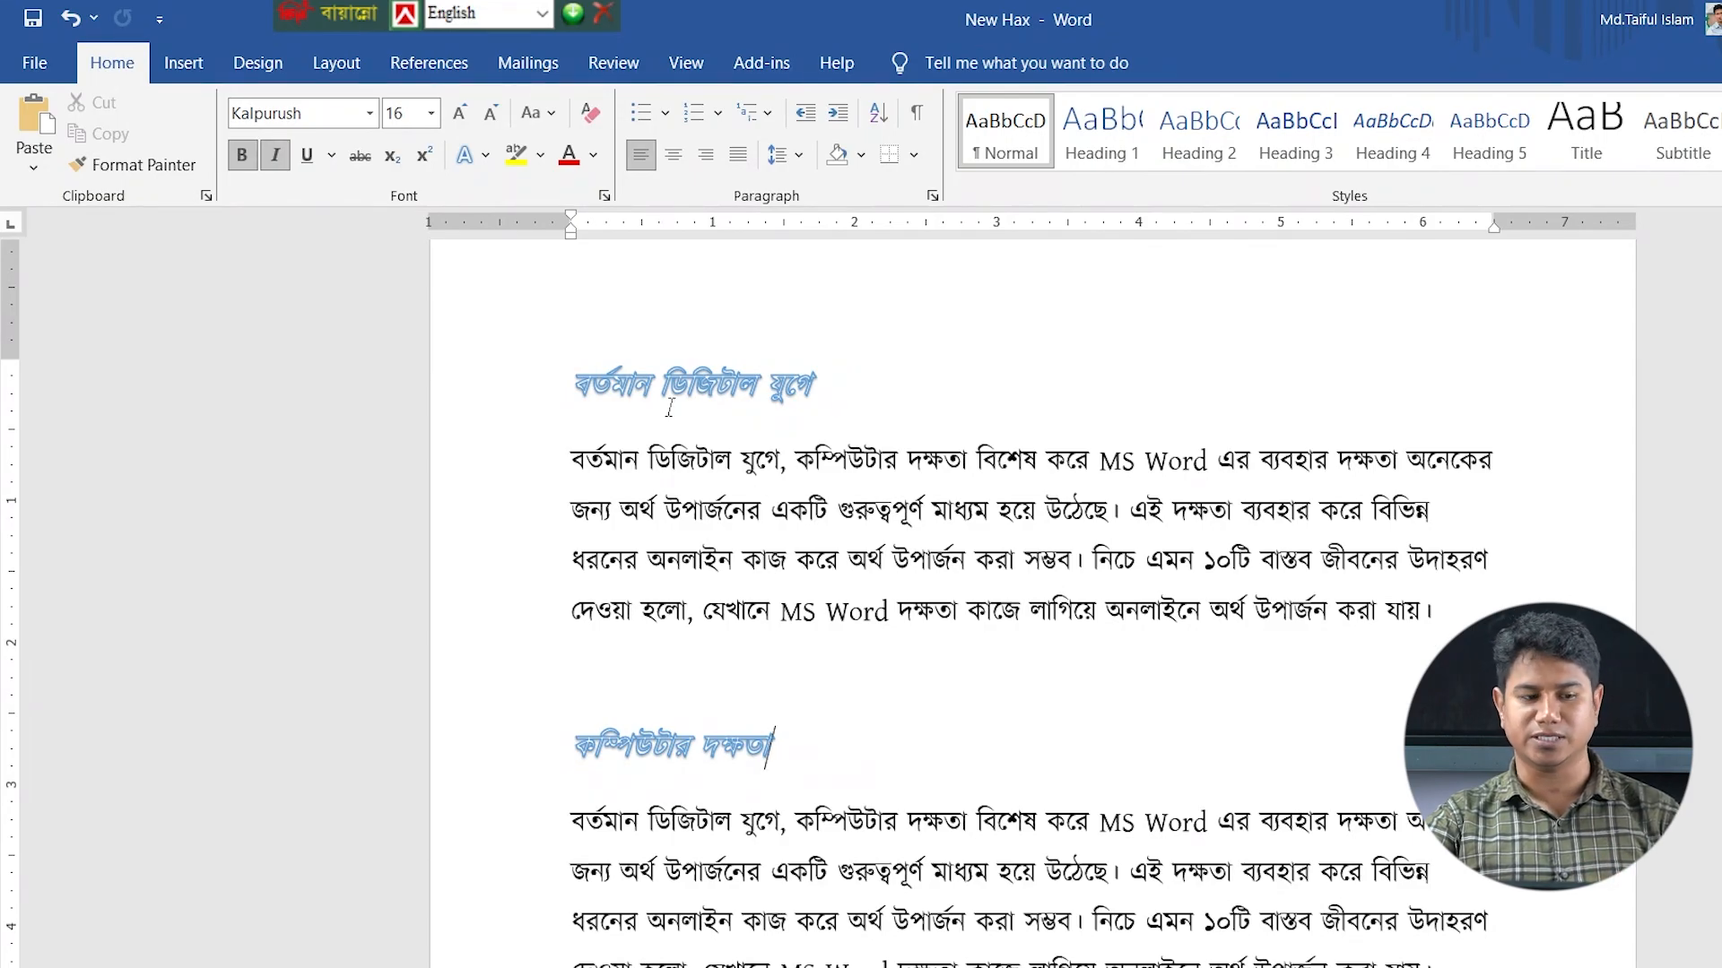
# - Undo the formatting painted onto the heading "কম্পিউটার দক্ষতা"
pyautogui.moveTo(577, 376); pyautogui.dragTo(828, 388)
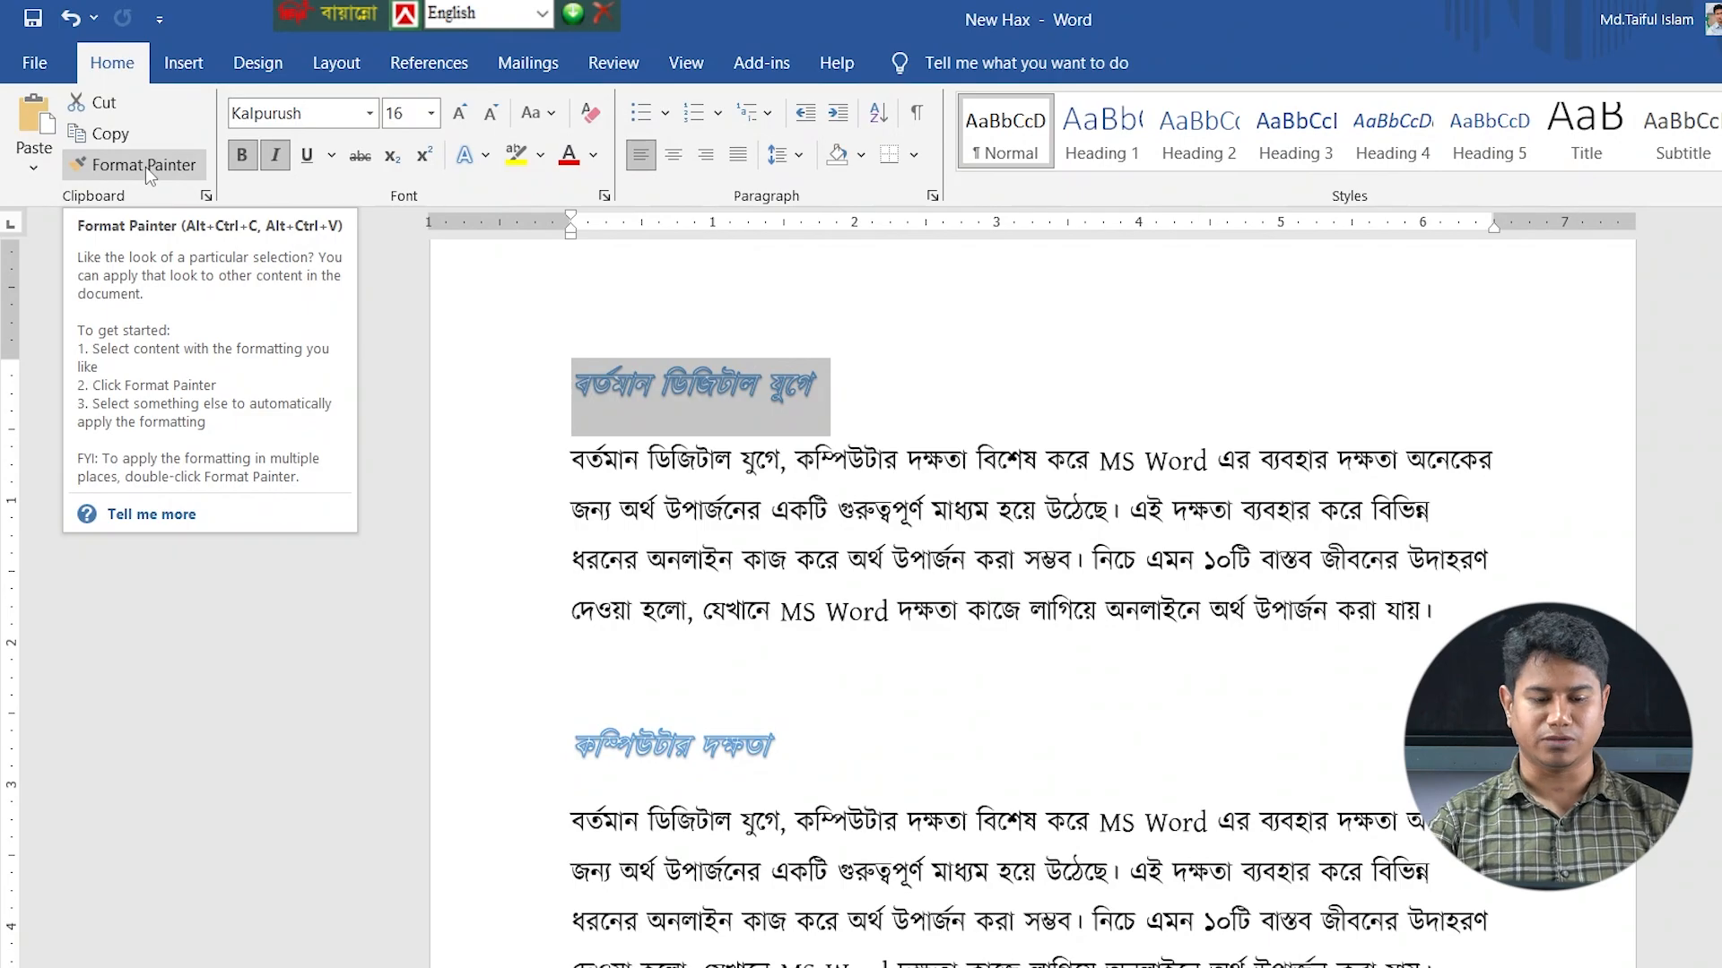
pyautogui.click(145, 167)
pyautogui.click(777, 751)
pyautogui.hotkey('ctrl', 'z')
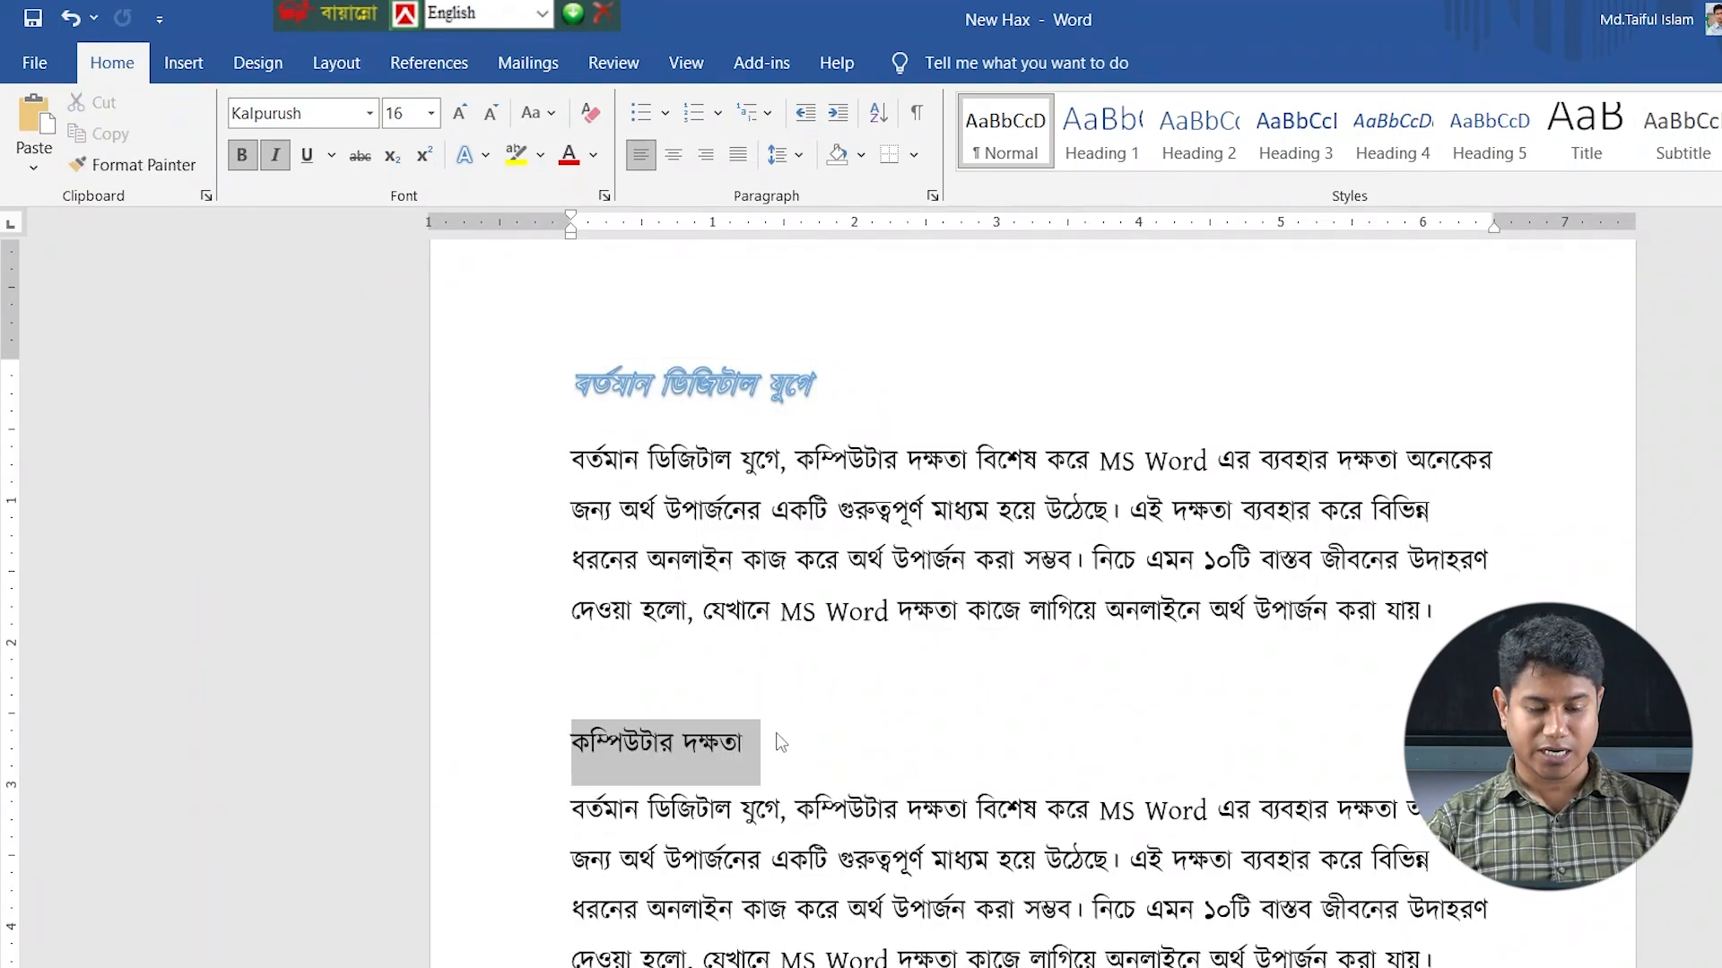
# - Lock Format Painter on with the formatting of "বর্তমান ডিজিটাল যুগে" and paint it onto the heading "কম্পিউটার দক্ষতা"
pyautogui.click(574, 386)
pyautogui.moveTo(574, 386); pyautogui.dragTo(838, 380)
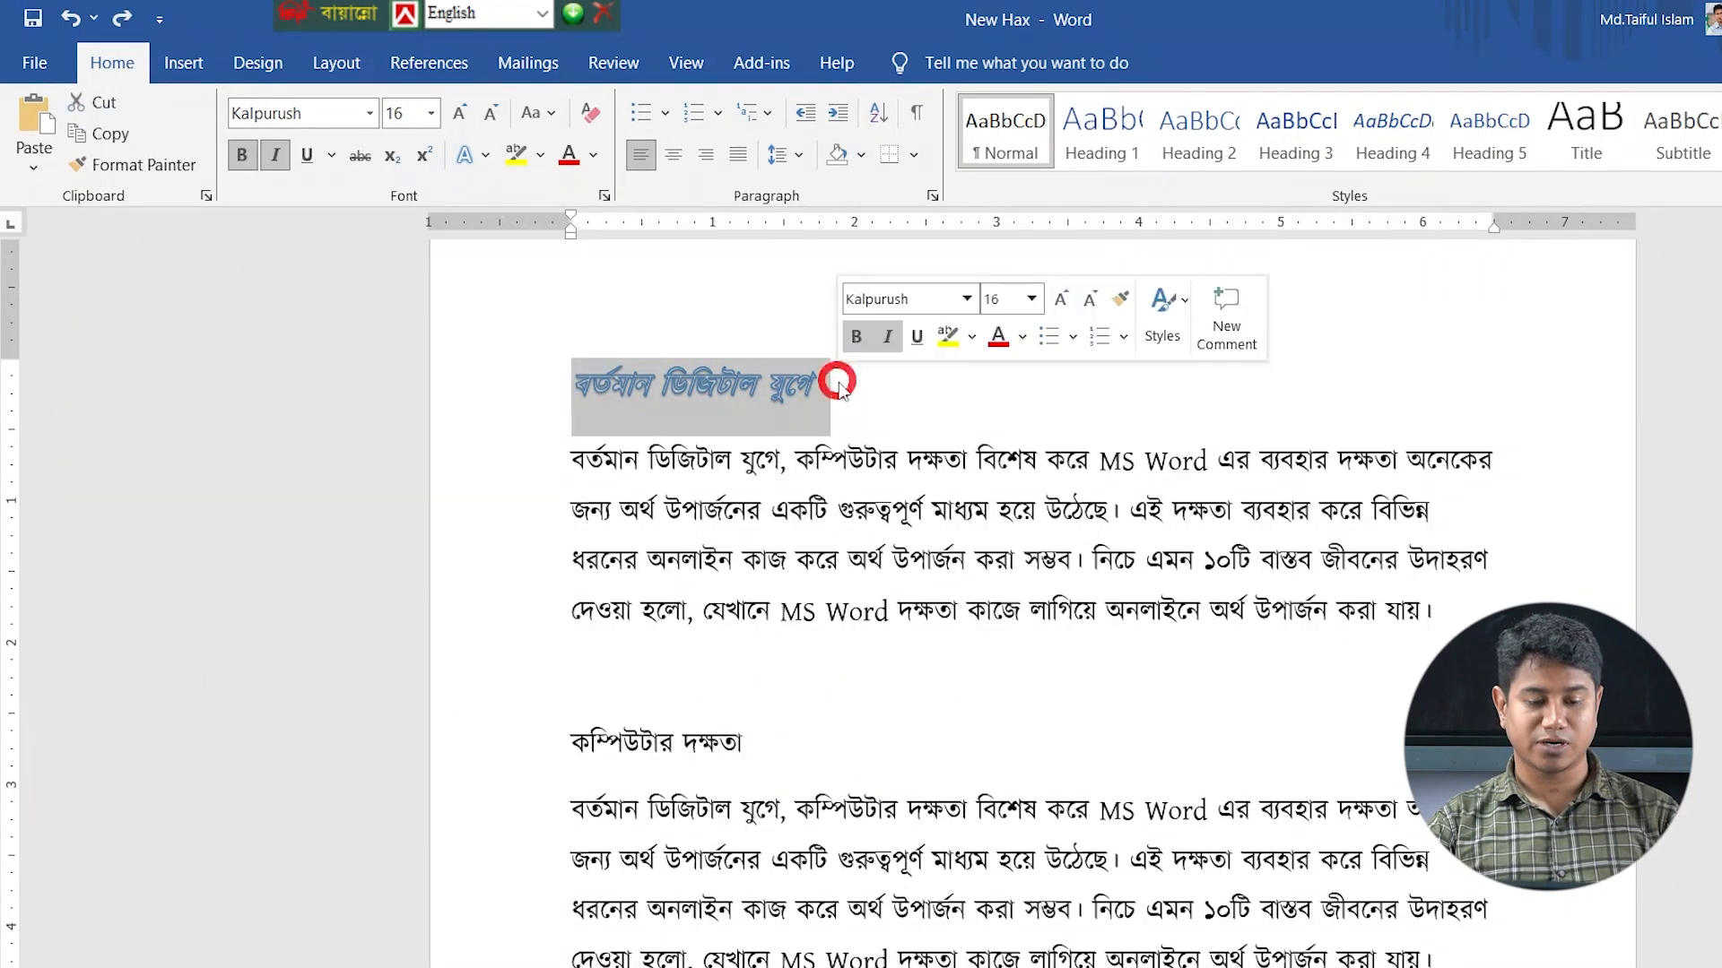
pyautogui.click(121, 166)
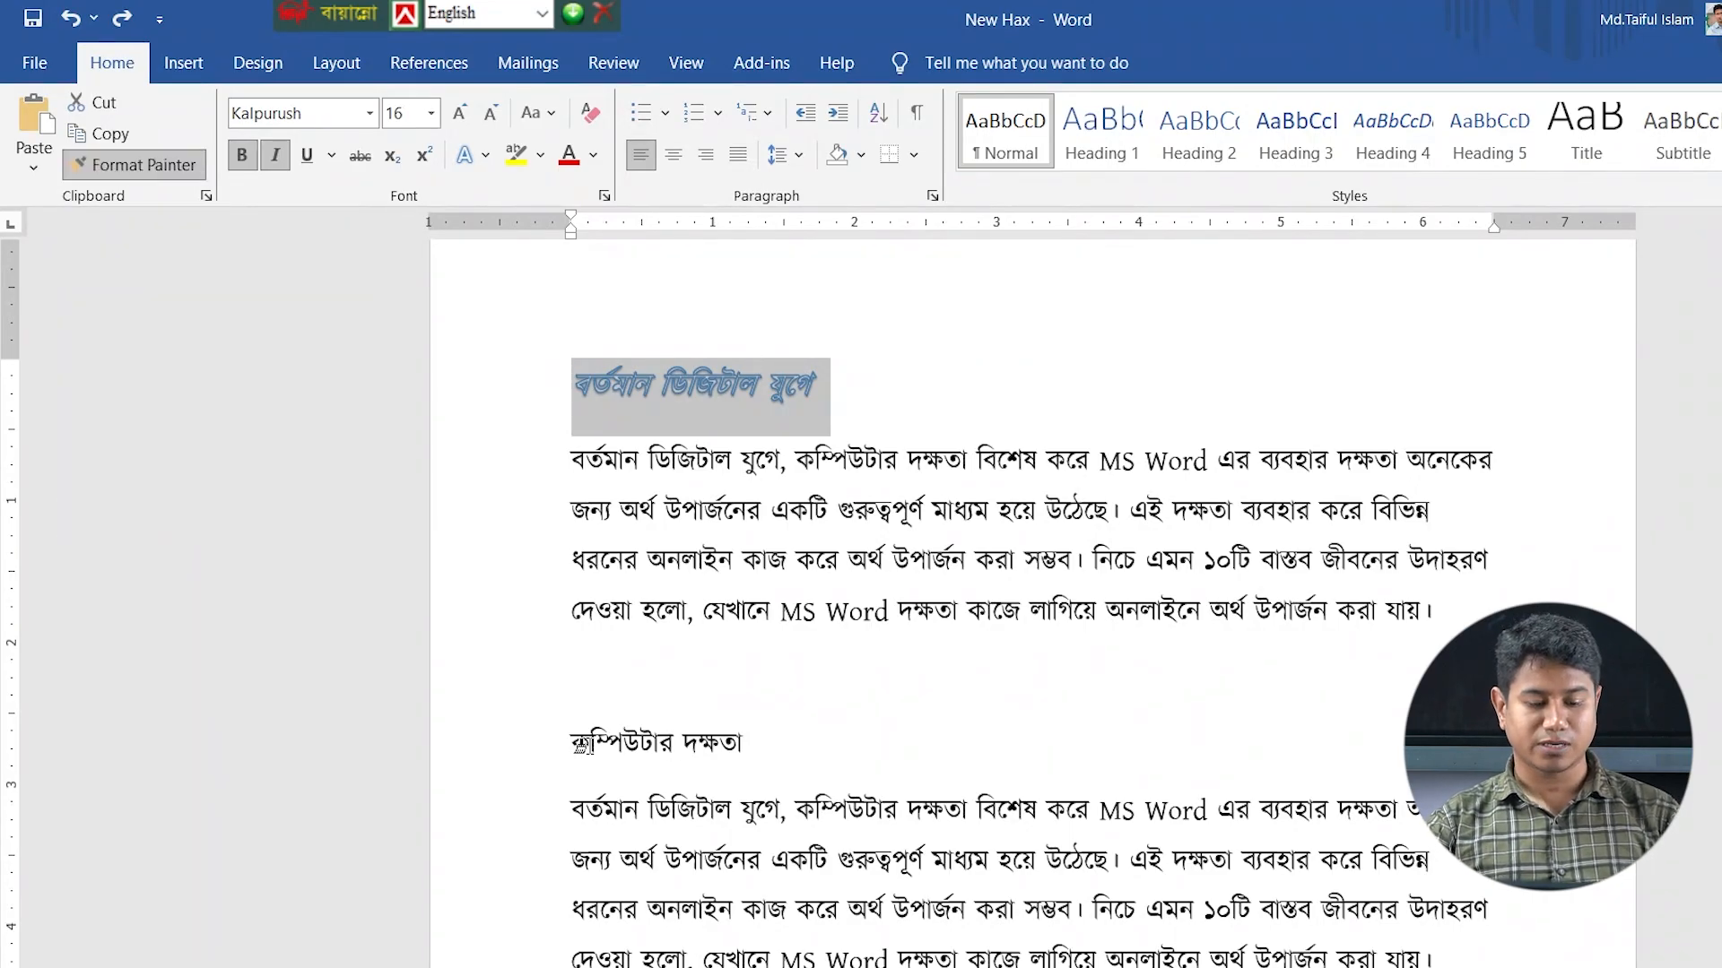
pyautogui.scroll(-1, 762, 661)
pyautogui.moveTo(573, 671); pyautogui.dragTo(753, 673)
pyautogui.scroll(-3, 879, 635)
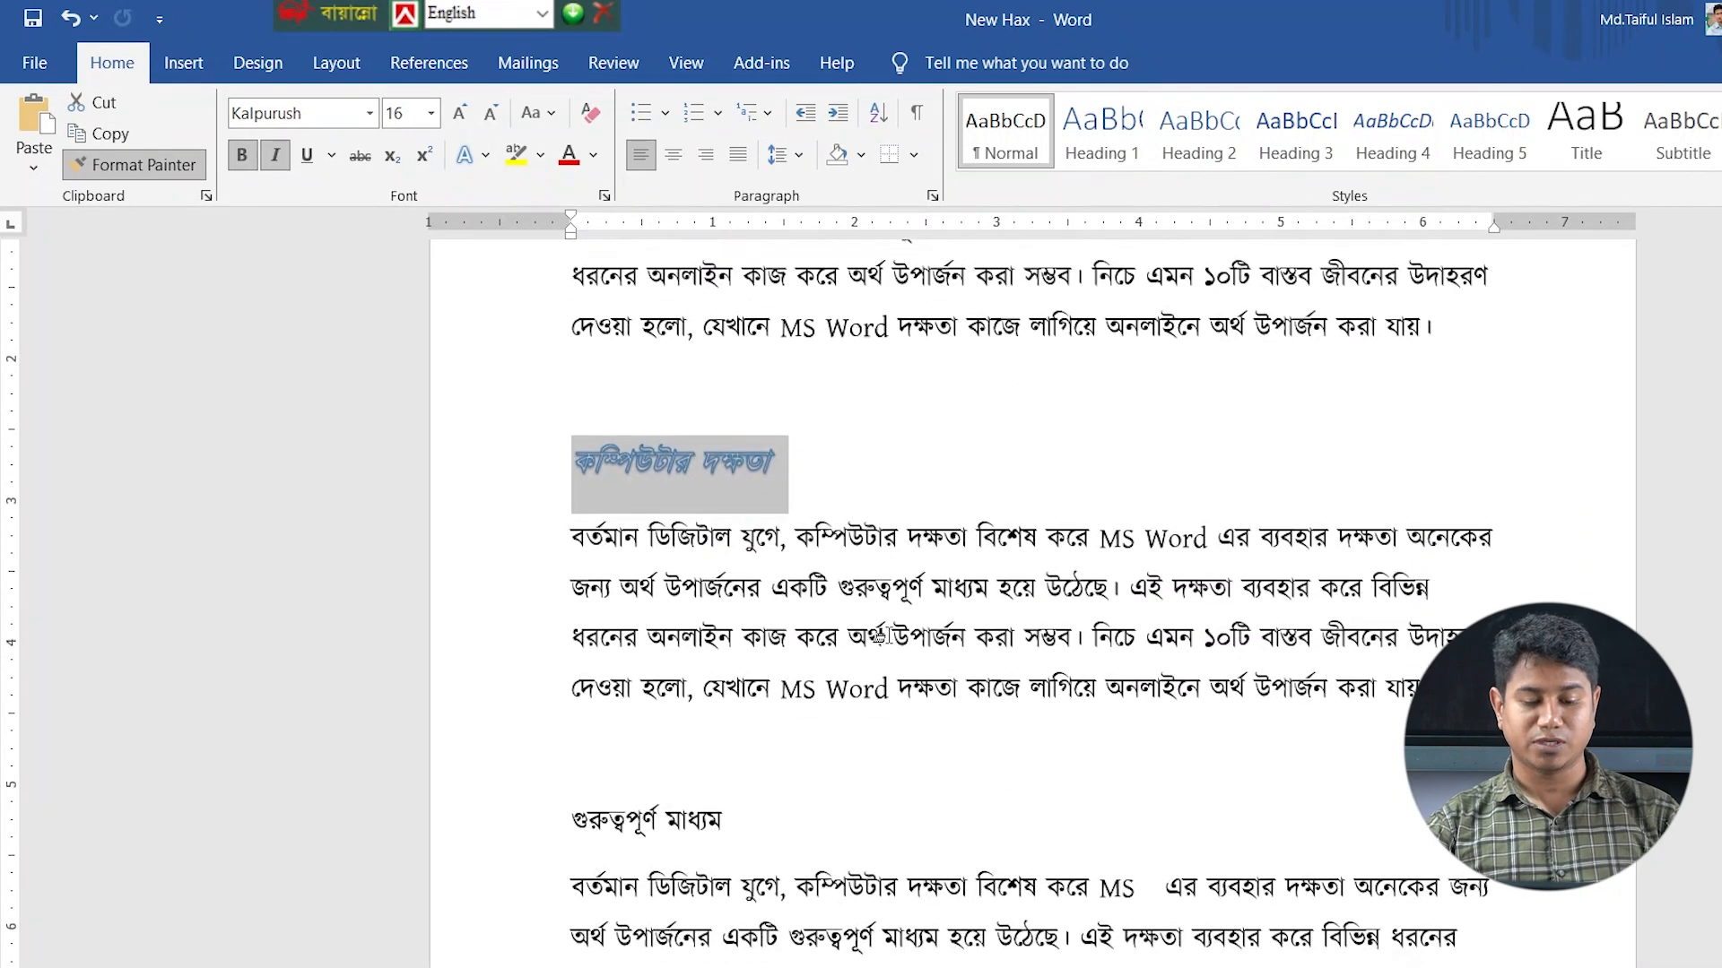
# - Paint the same formatting onto the headings "গুরুত্বপূর্ণ মাধ্যম" and "অনলাইনে অর্থ উপার্জন", and turn Format Painter off
pyautogui.scroll(-1, 811, 765)
pyautogui.moveTo(577, 749); pyautogui.dragTo(758, 735)
pyautogui.scroll(-3, 755, 731)
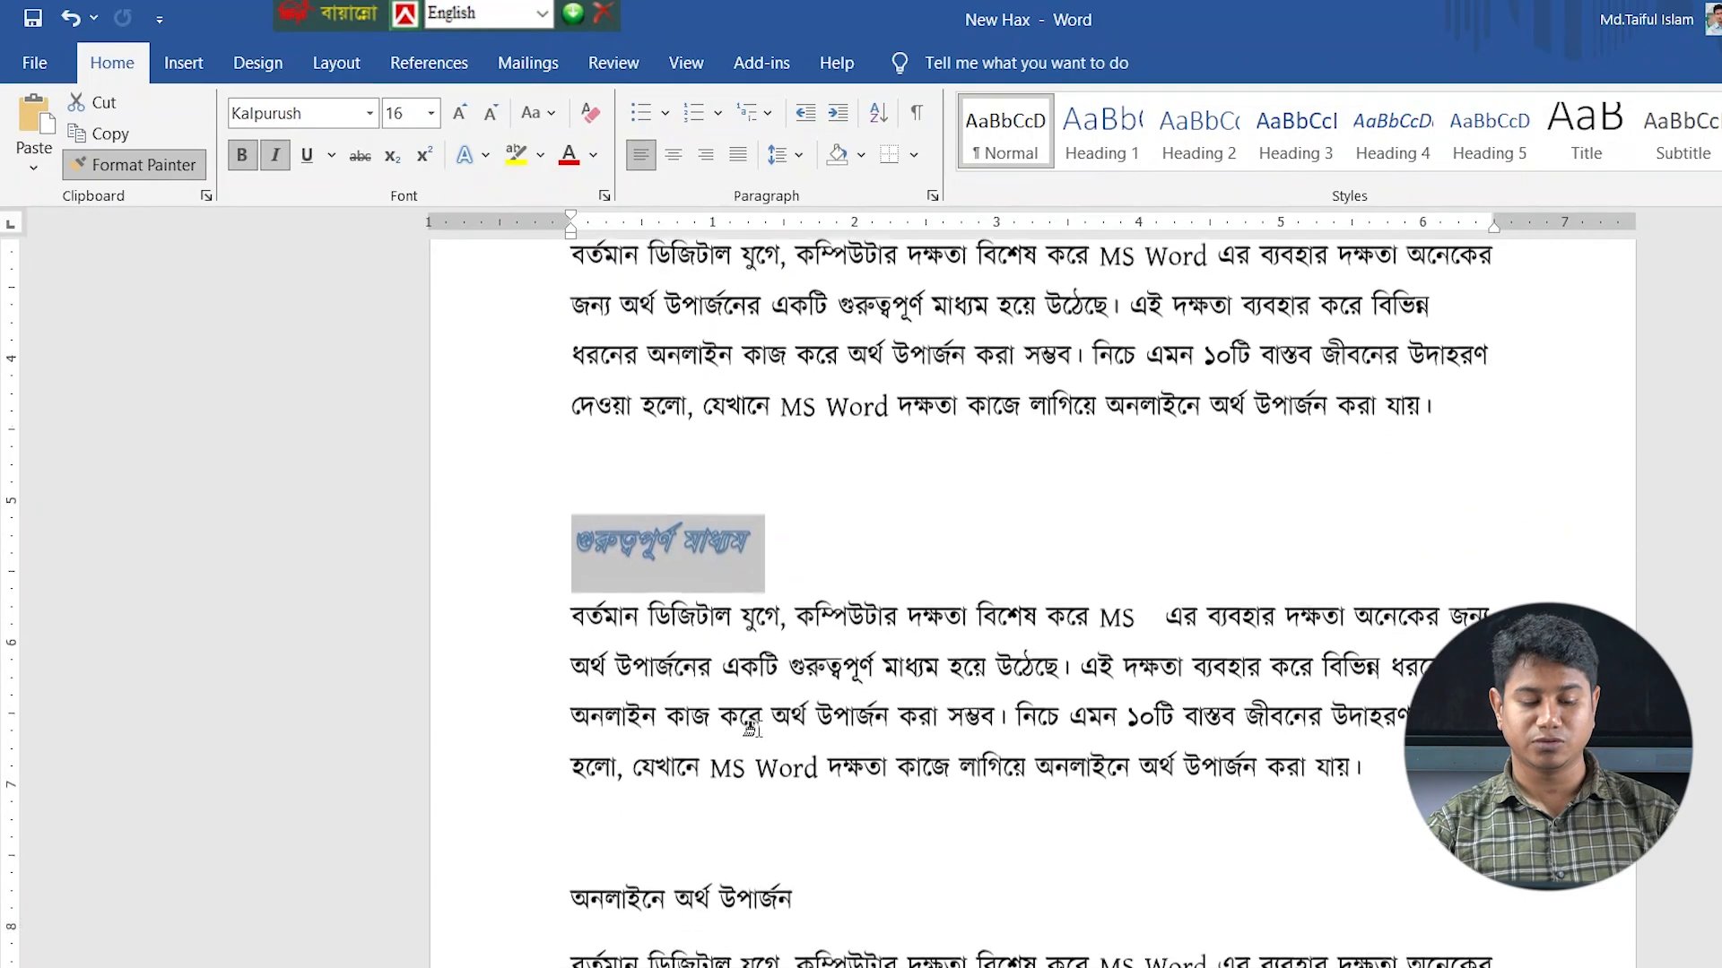
pyautogui.scroll(-3, 752, 729)
pyautogui.moveTo(570, 685); pyautogui.dragTo(788, 686)
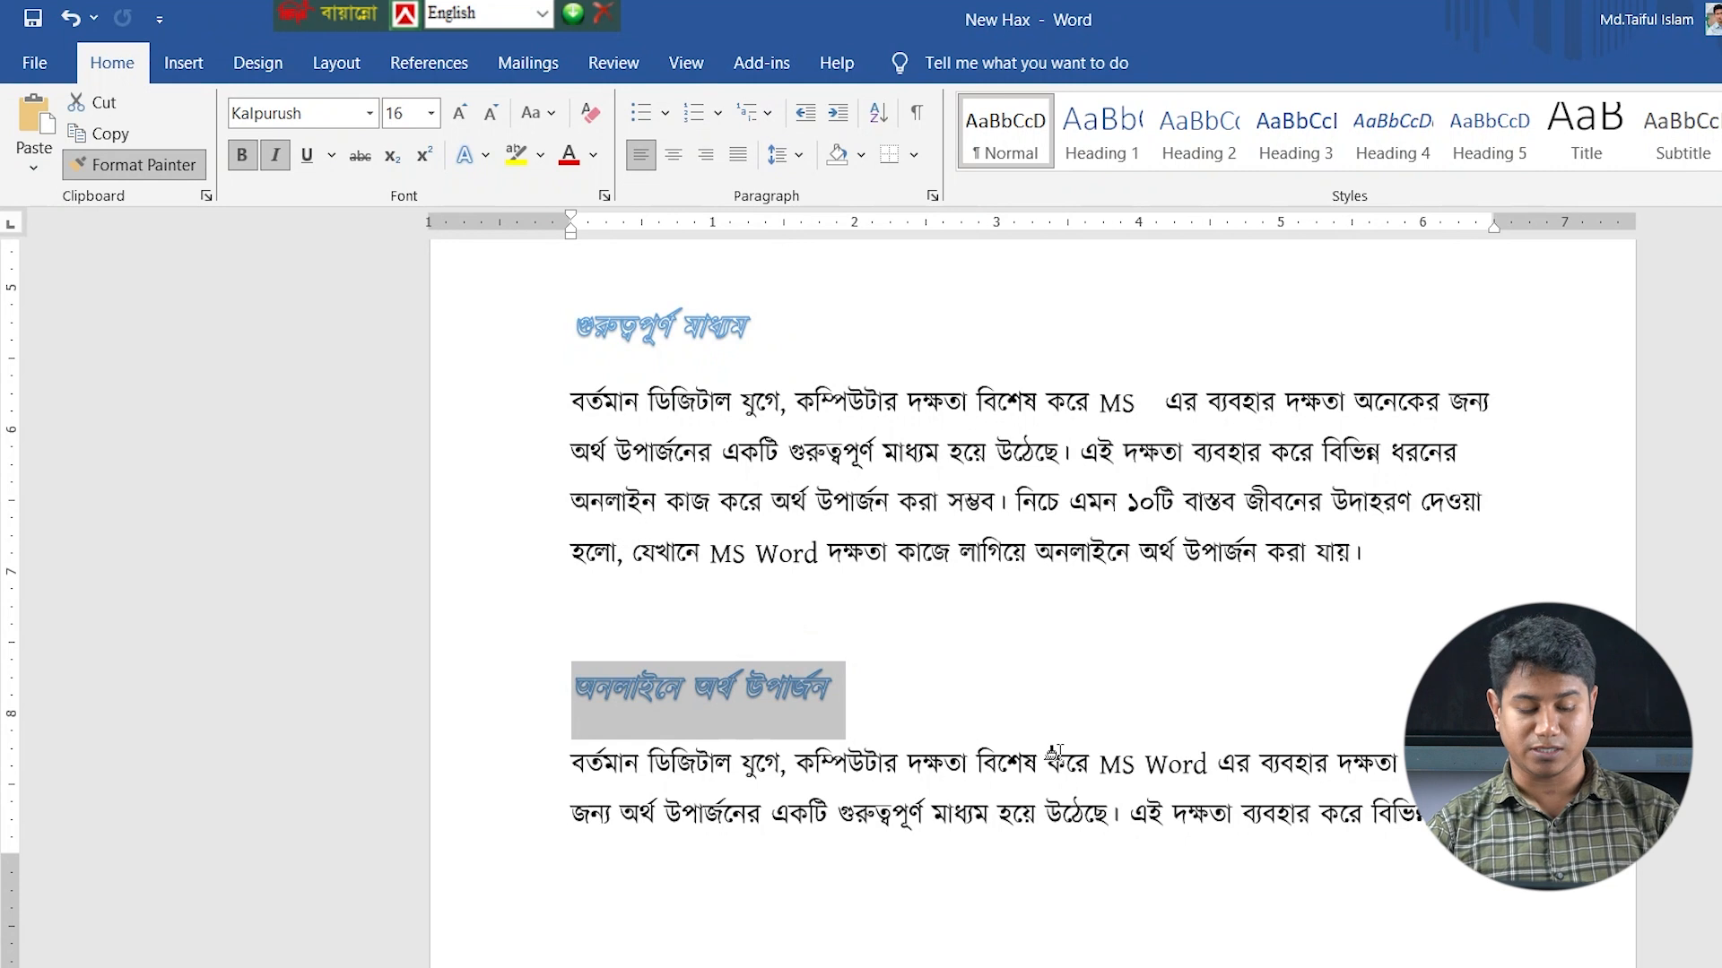
pyautogui.press('Escape')
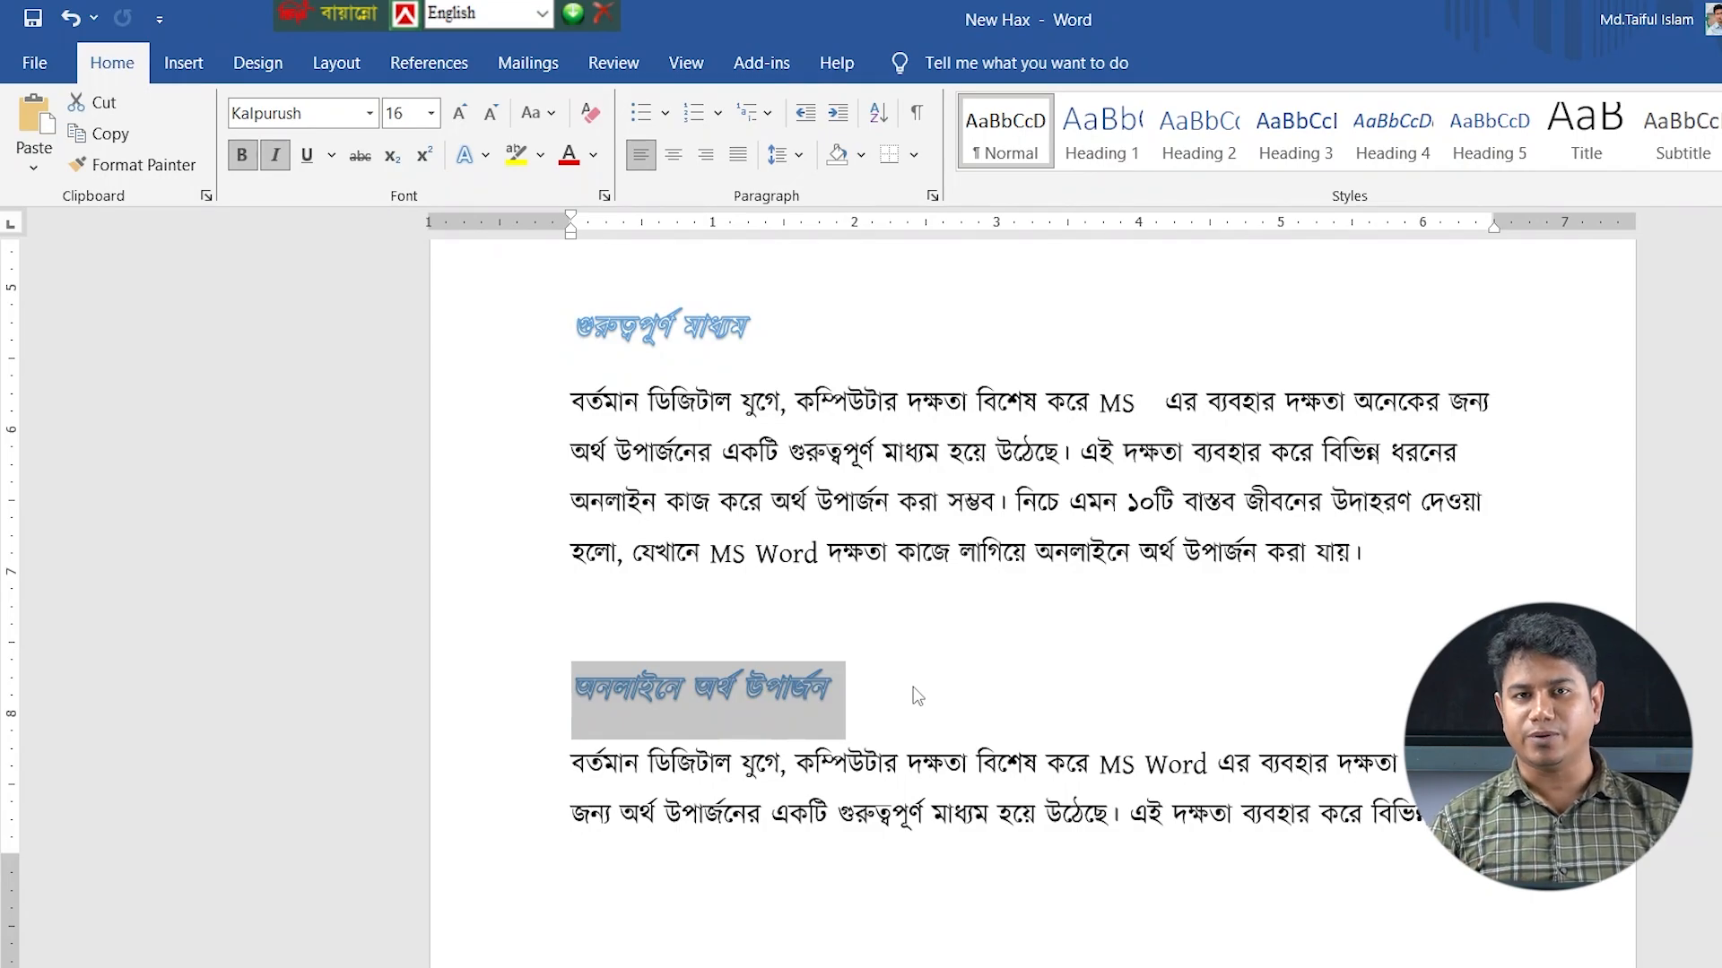
# - Undo the painted formatting on the three headings below "বর্তমান ডিজিটাল যুগে"
pyautogui.scroll(3, 899, 715)
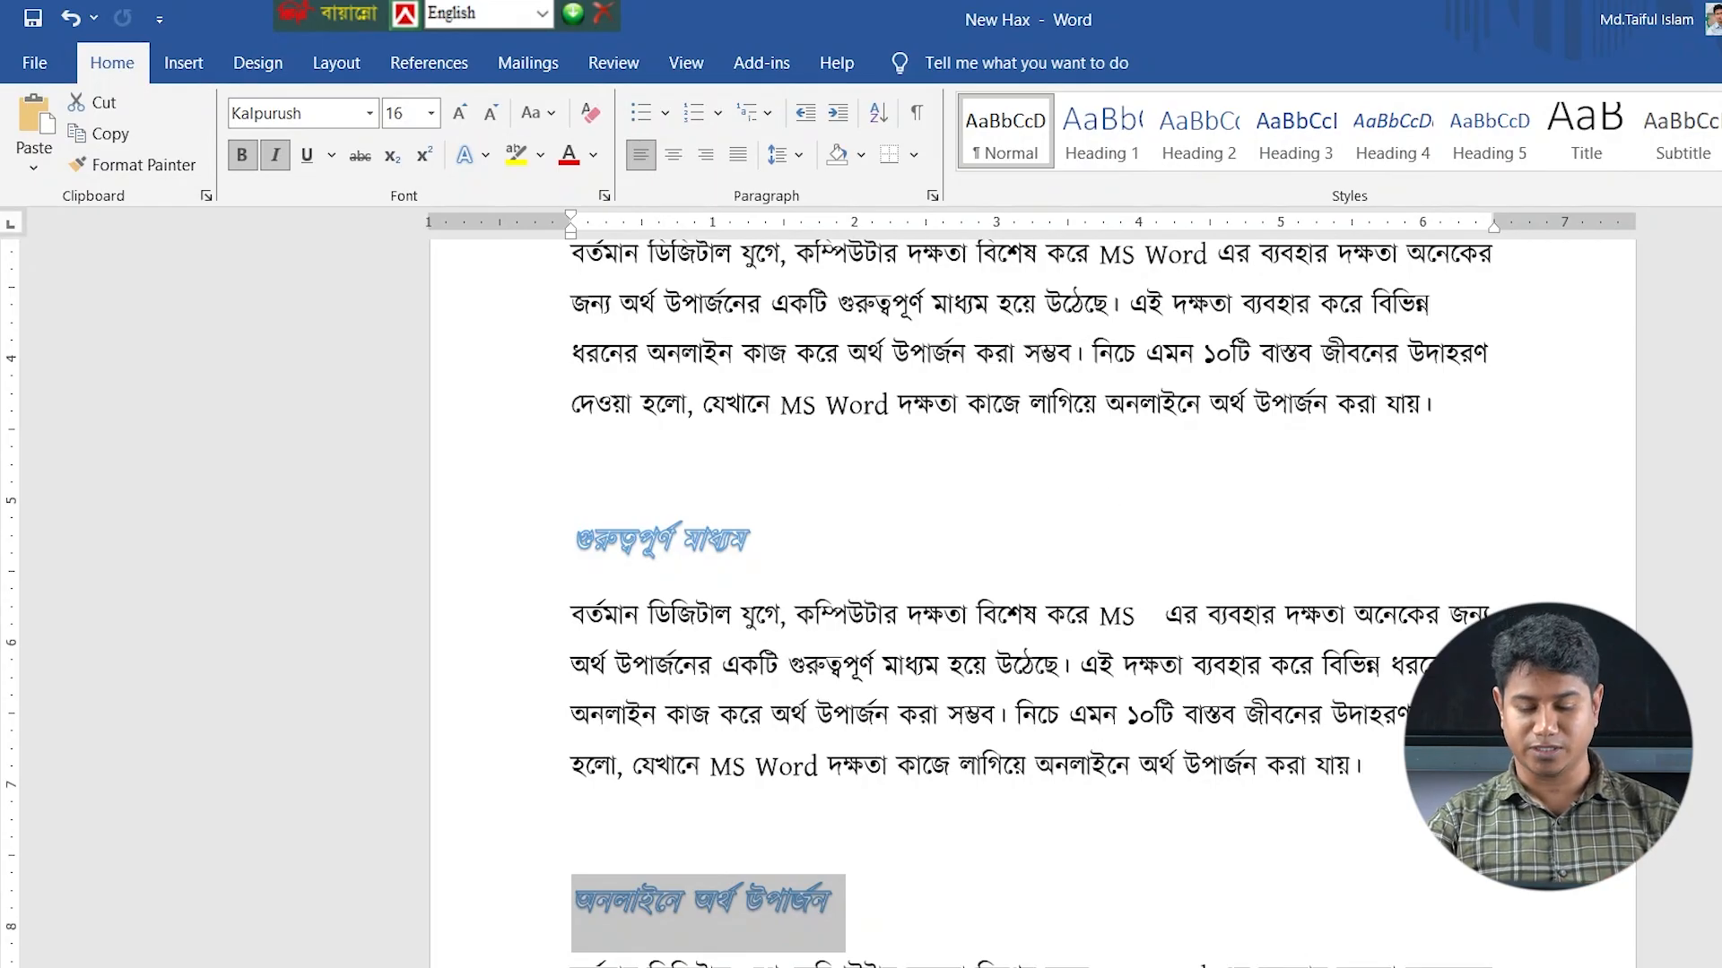
pyautogui.scroll(3, 793, 602)
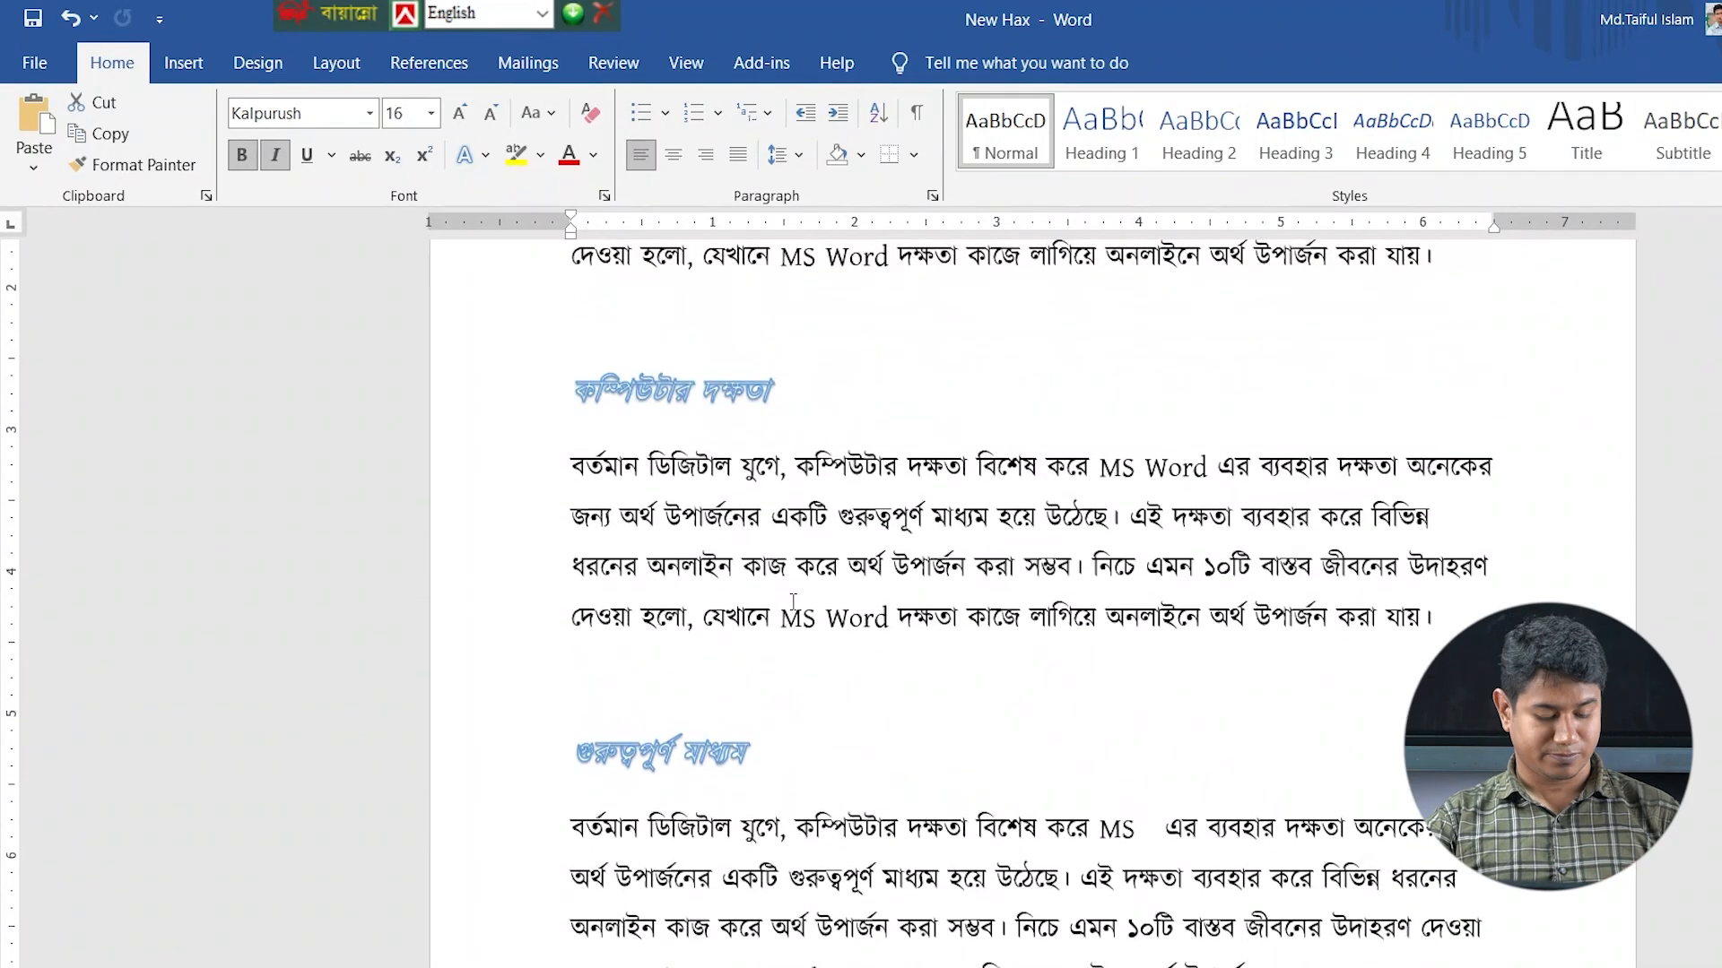
pyautogui.hotkey('ctrl', 'z')
pyautogui.hotkey('ctrl', 'z')
pyautogui.hotkey('ctrl', 'z')
pyautogui.hotkey('ctrl', 'z')
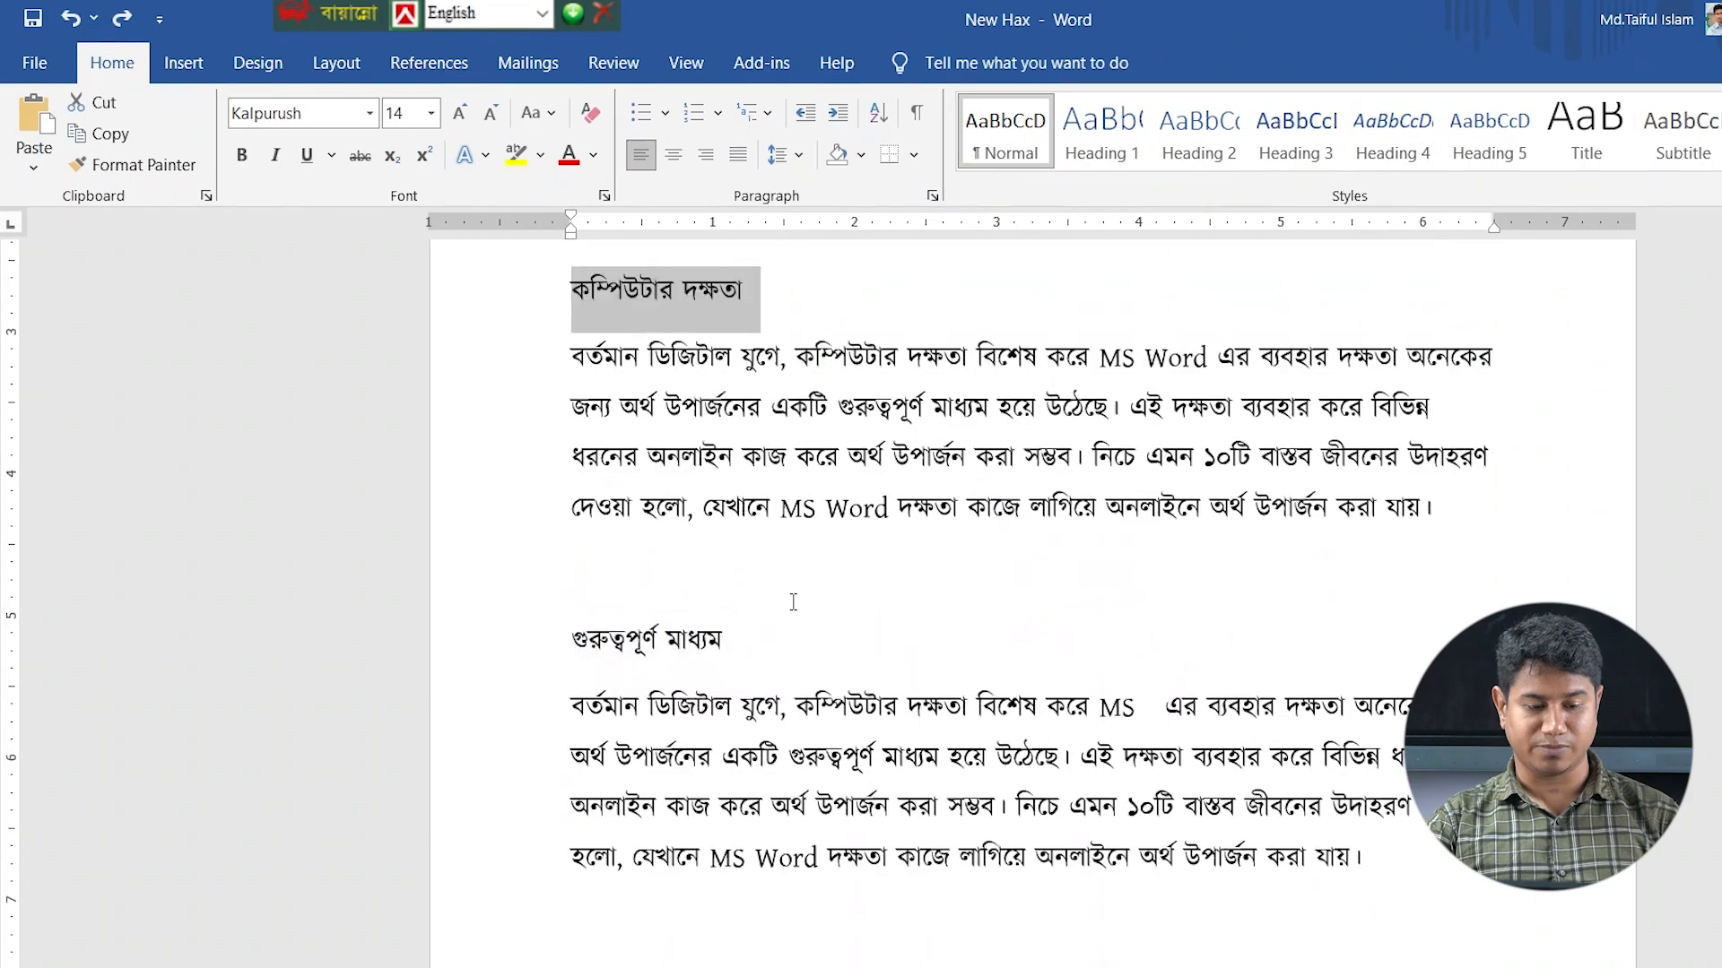
pyautogui.scroll(2, 792, 603)
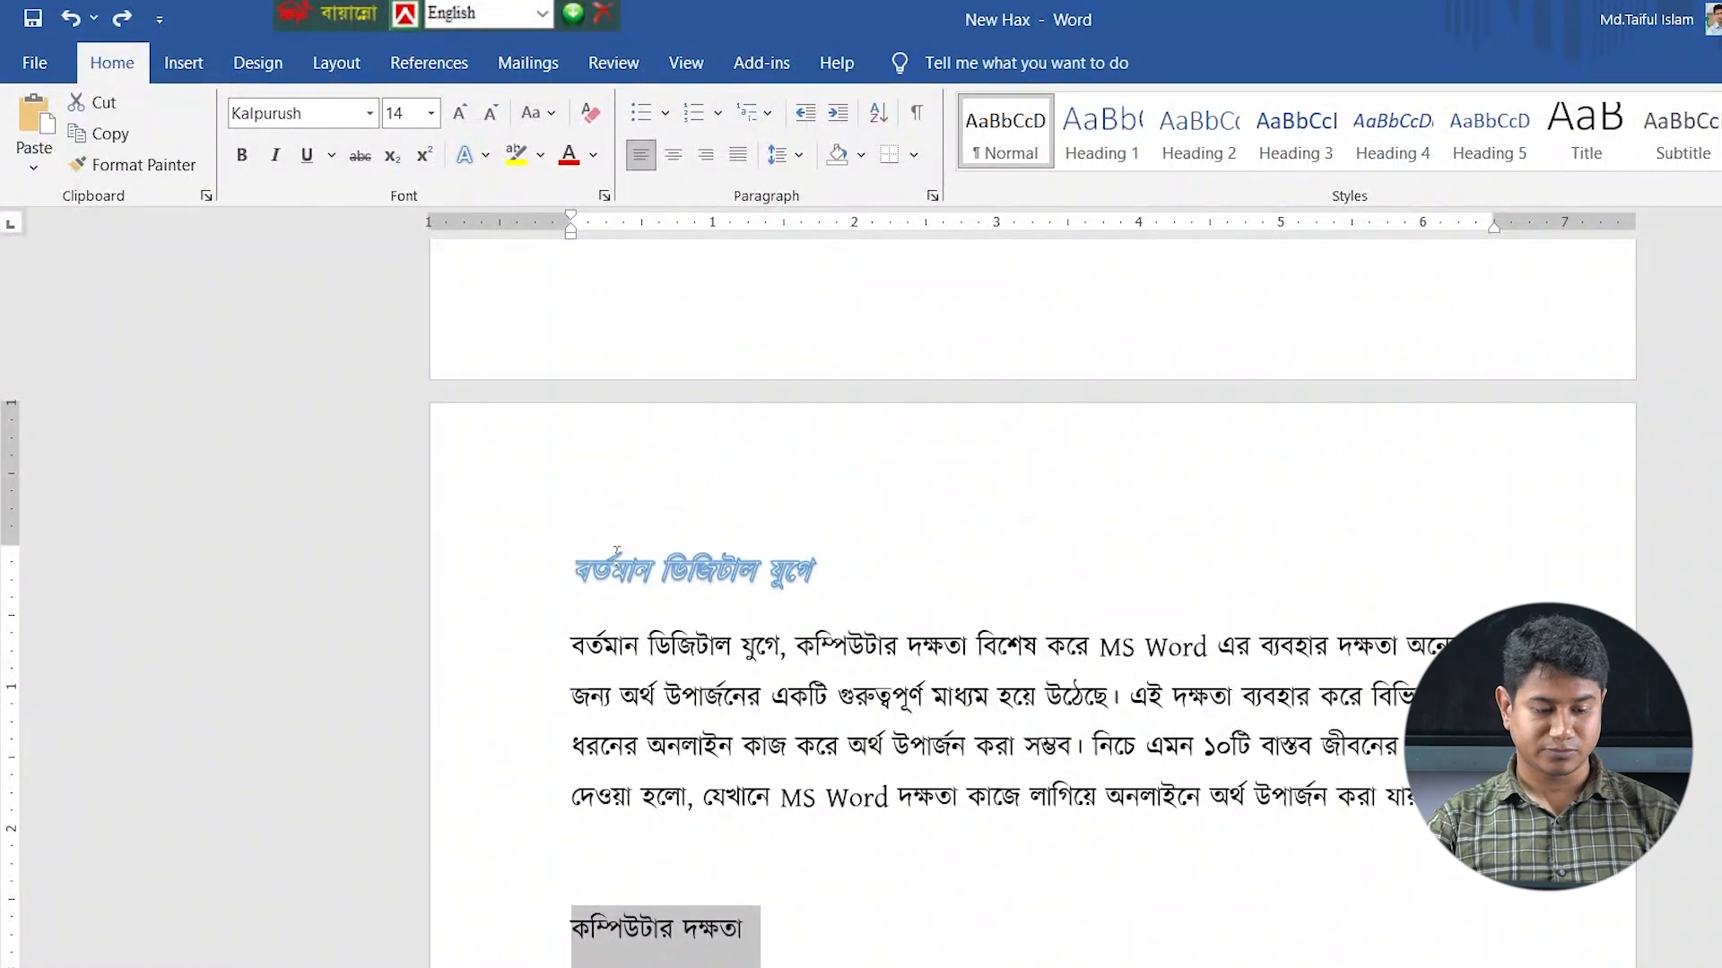
pyautogui.moveTo(568, 562); pyautogui.dragTo(830, 571)
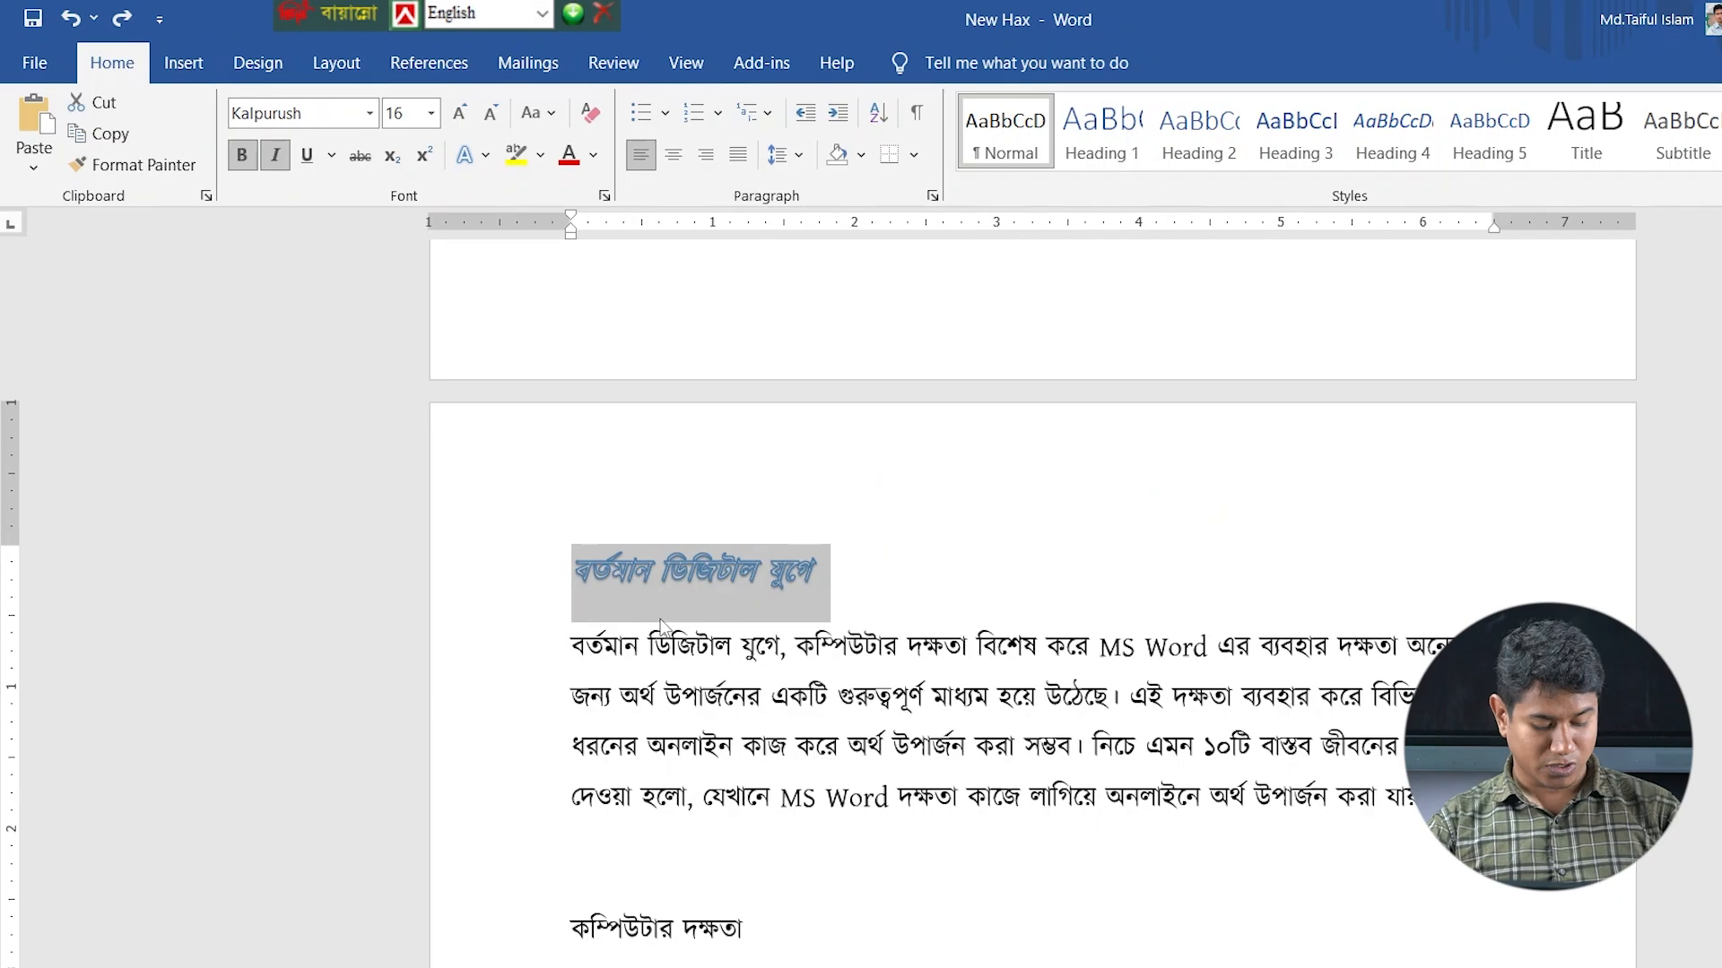
pyautogui.hotkey('alt', 'space')
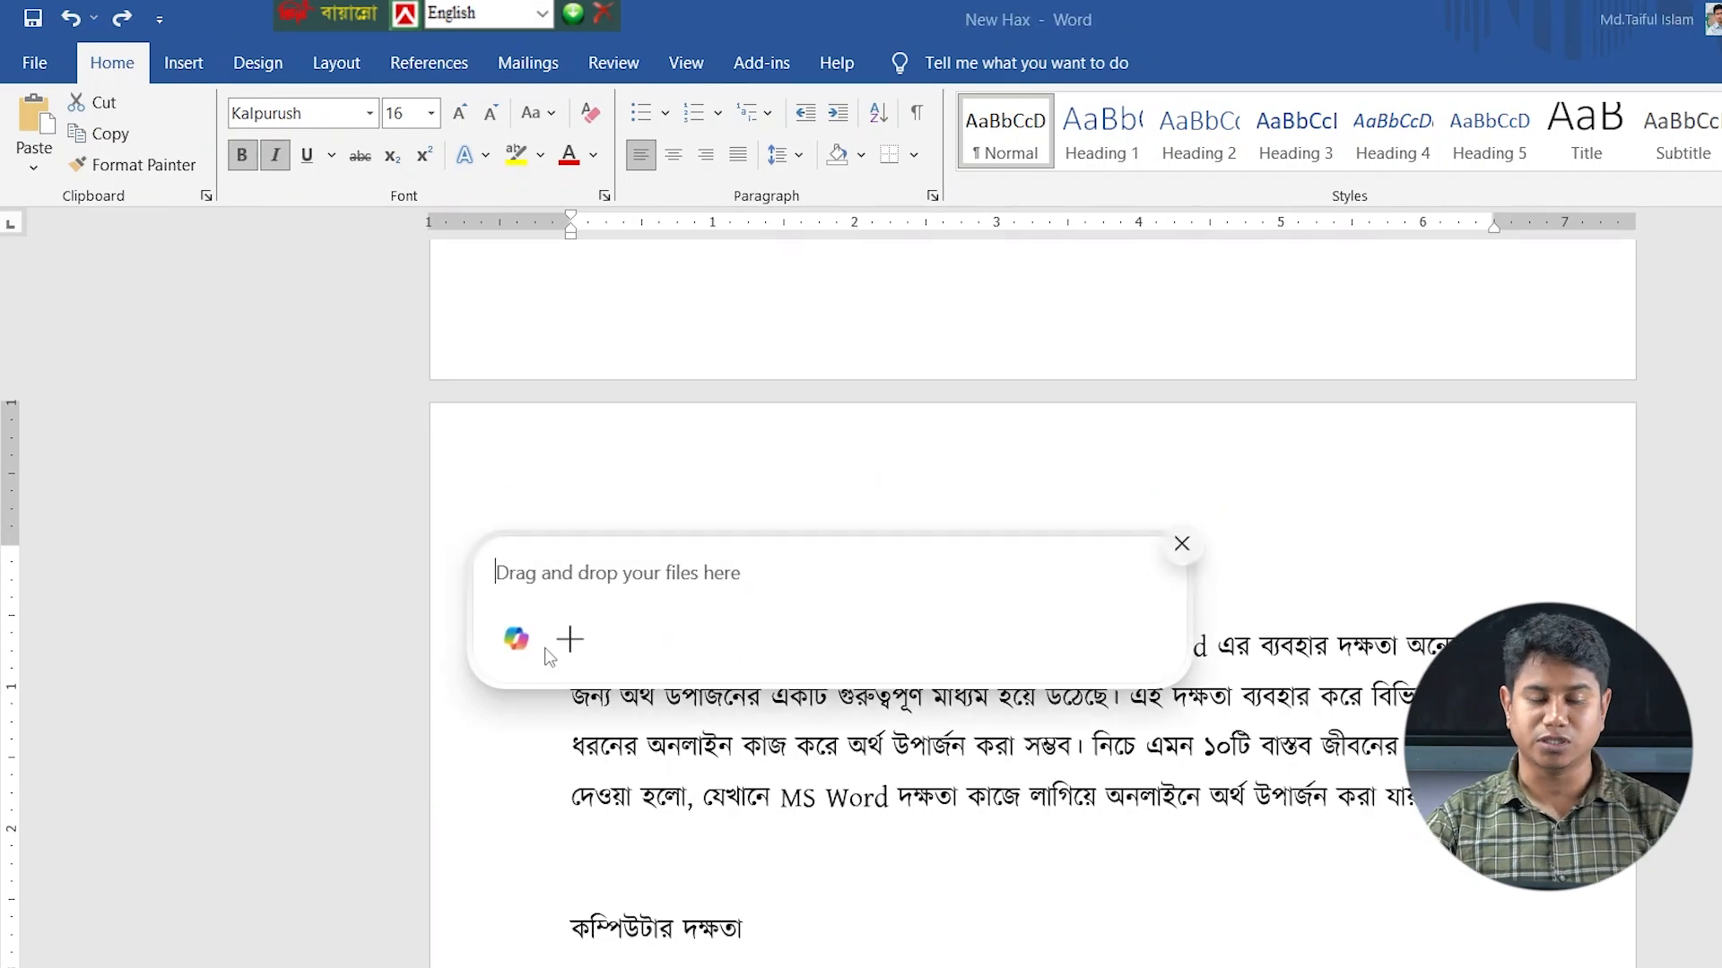
pyautogui.click(1182, 544)
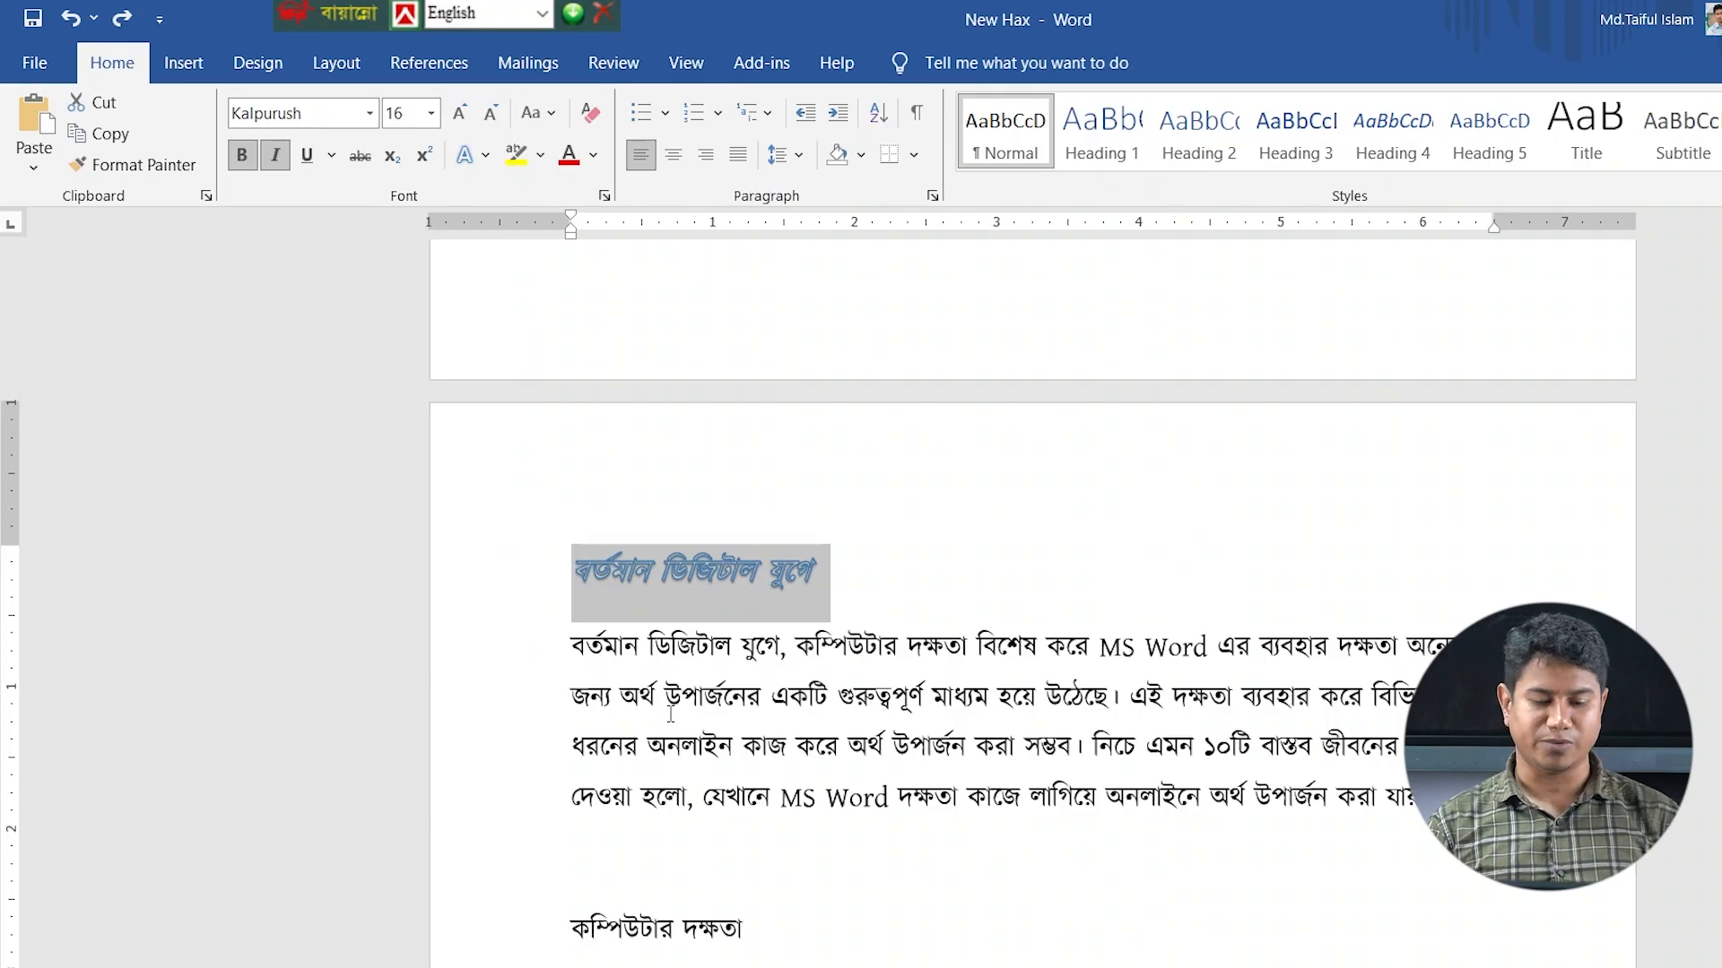
# - Switch the floating Bijoy keyboard bar to Unicode, move it aside, and close it
pyautogui.click(761, 912)
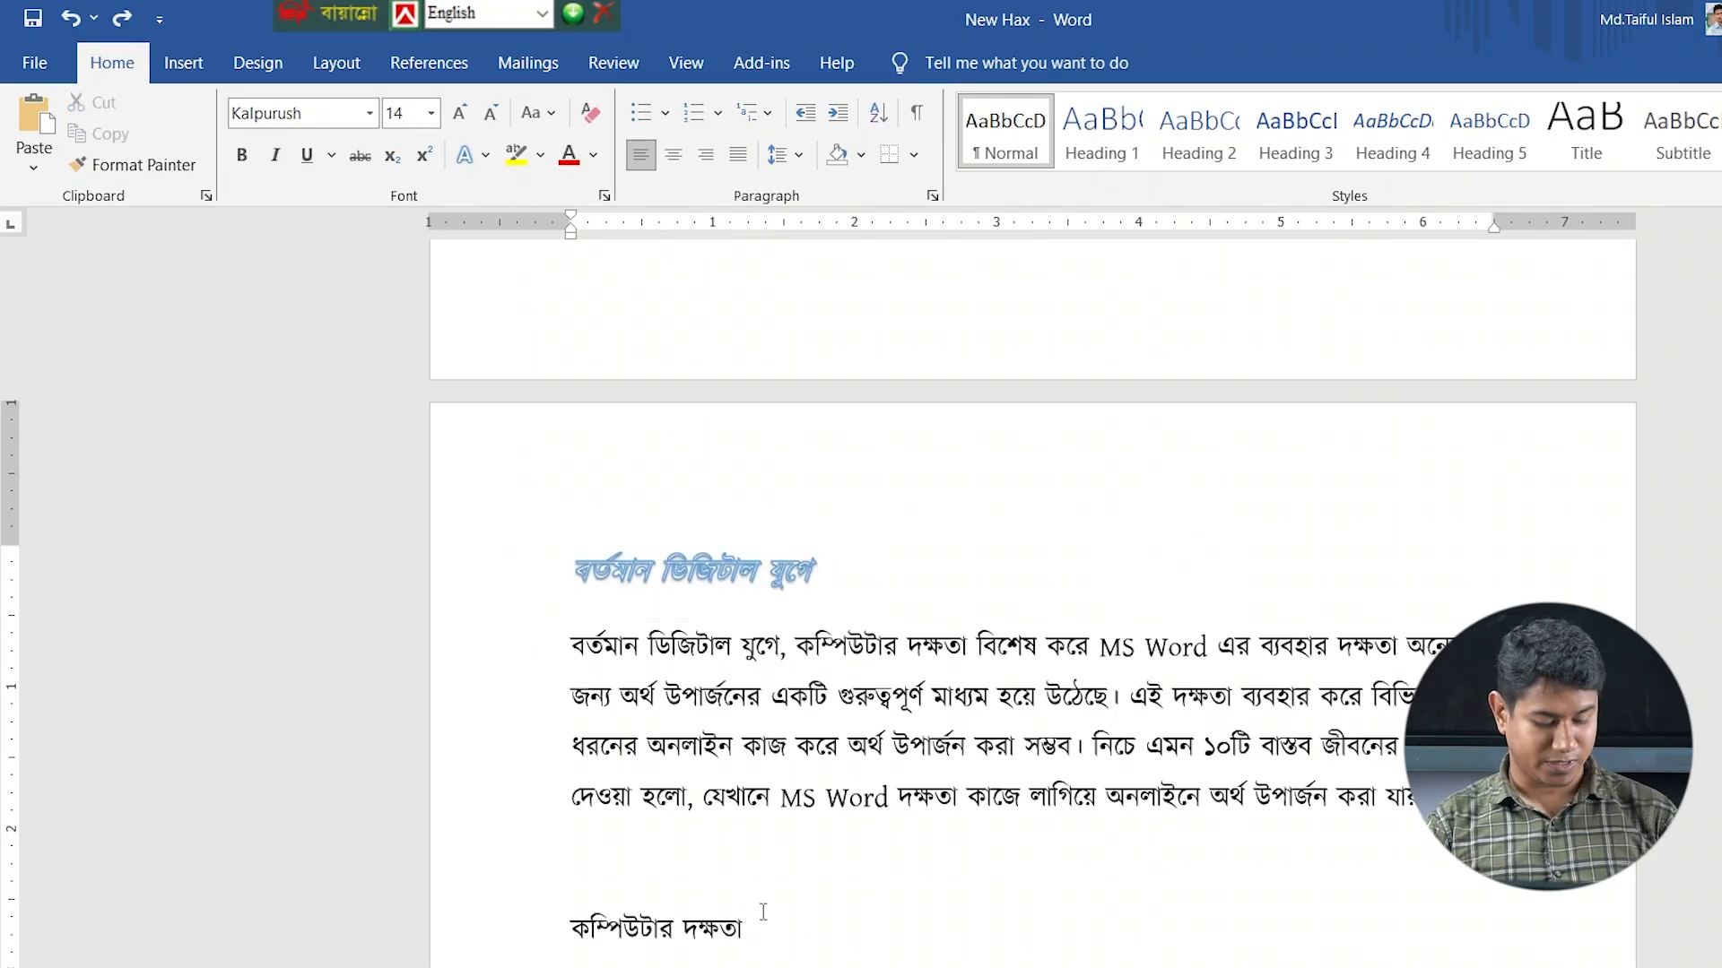
pyautogui.hotkey('ctrl', 'alt', 'b')
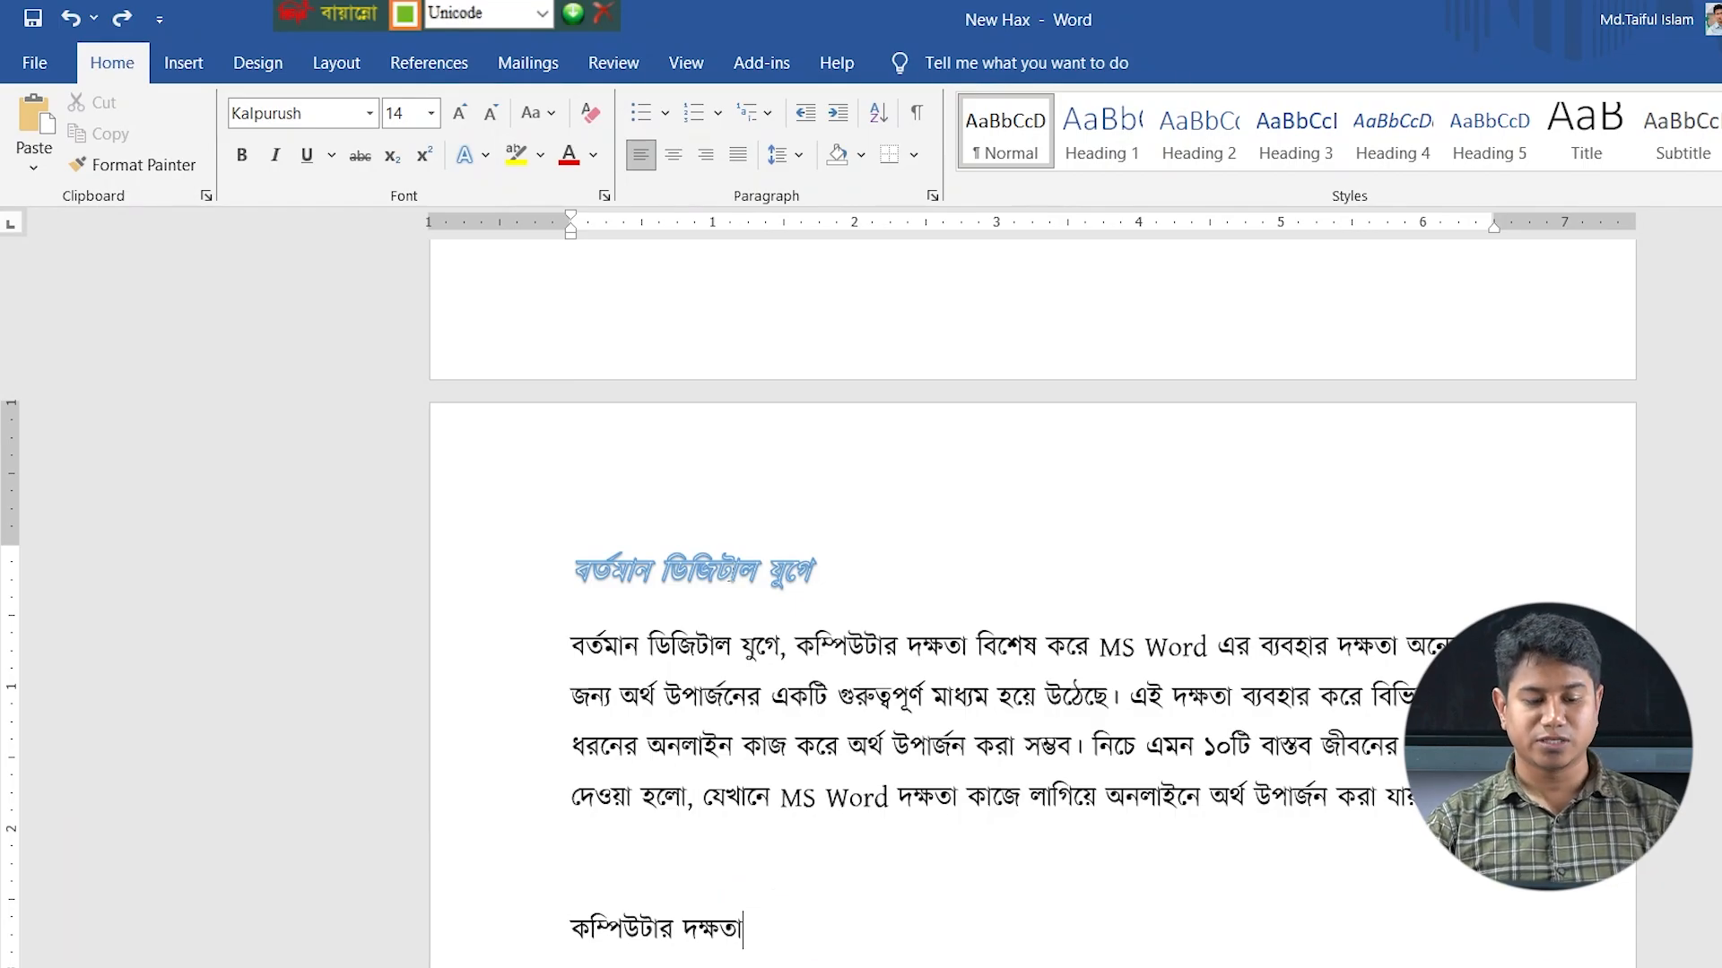
pyautogui.moveTo(345, 9); pyautogui.dragTo(642, 25)
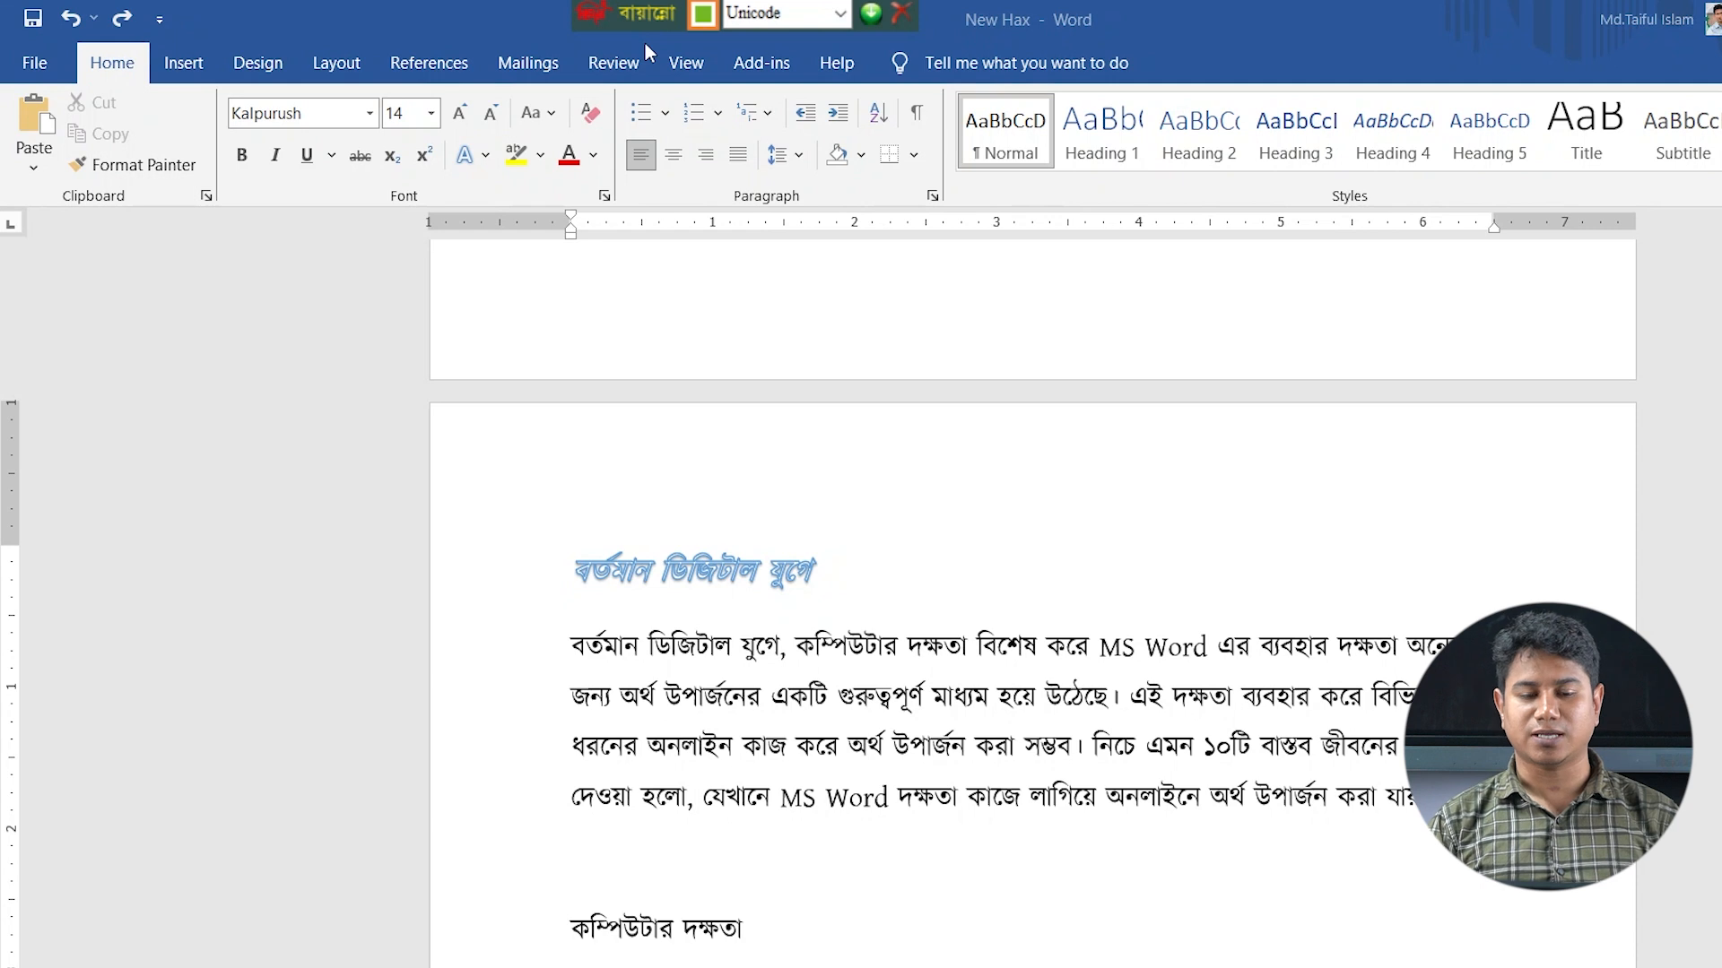
pyautogui.click(903, 16)
# - Copy the formatting of the heading "বর্তমান ডিজিটাল যুগে", closing the Copilot prompt box that opens over the document
pyautogui.click(632, 565)
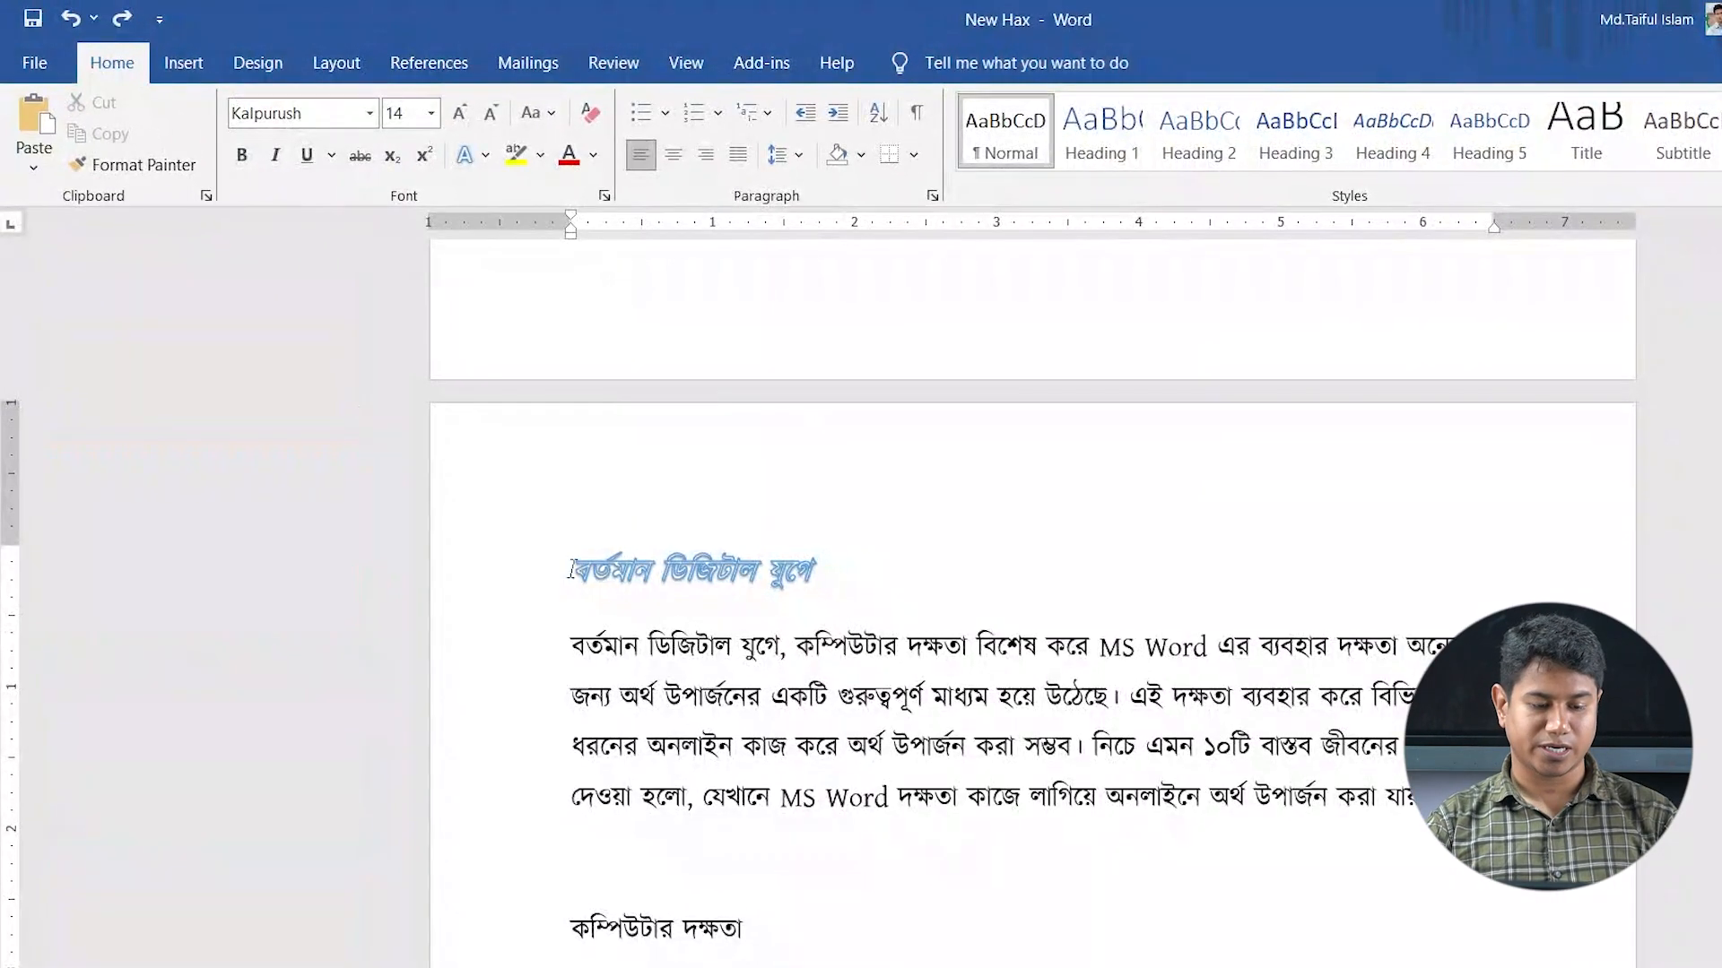
pyautogui.moveTo(342, 479); pyautogui.dragTo(599, 485)
pyautogui.moveTo(829, 574)
pyautogui.mouseDown()
pyautogui.moveTo(811, 574)
pyautogui.moveTo(827, 576)
pyautogui.mouseUp()
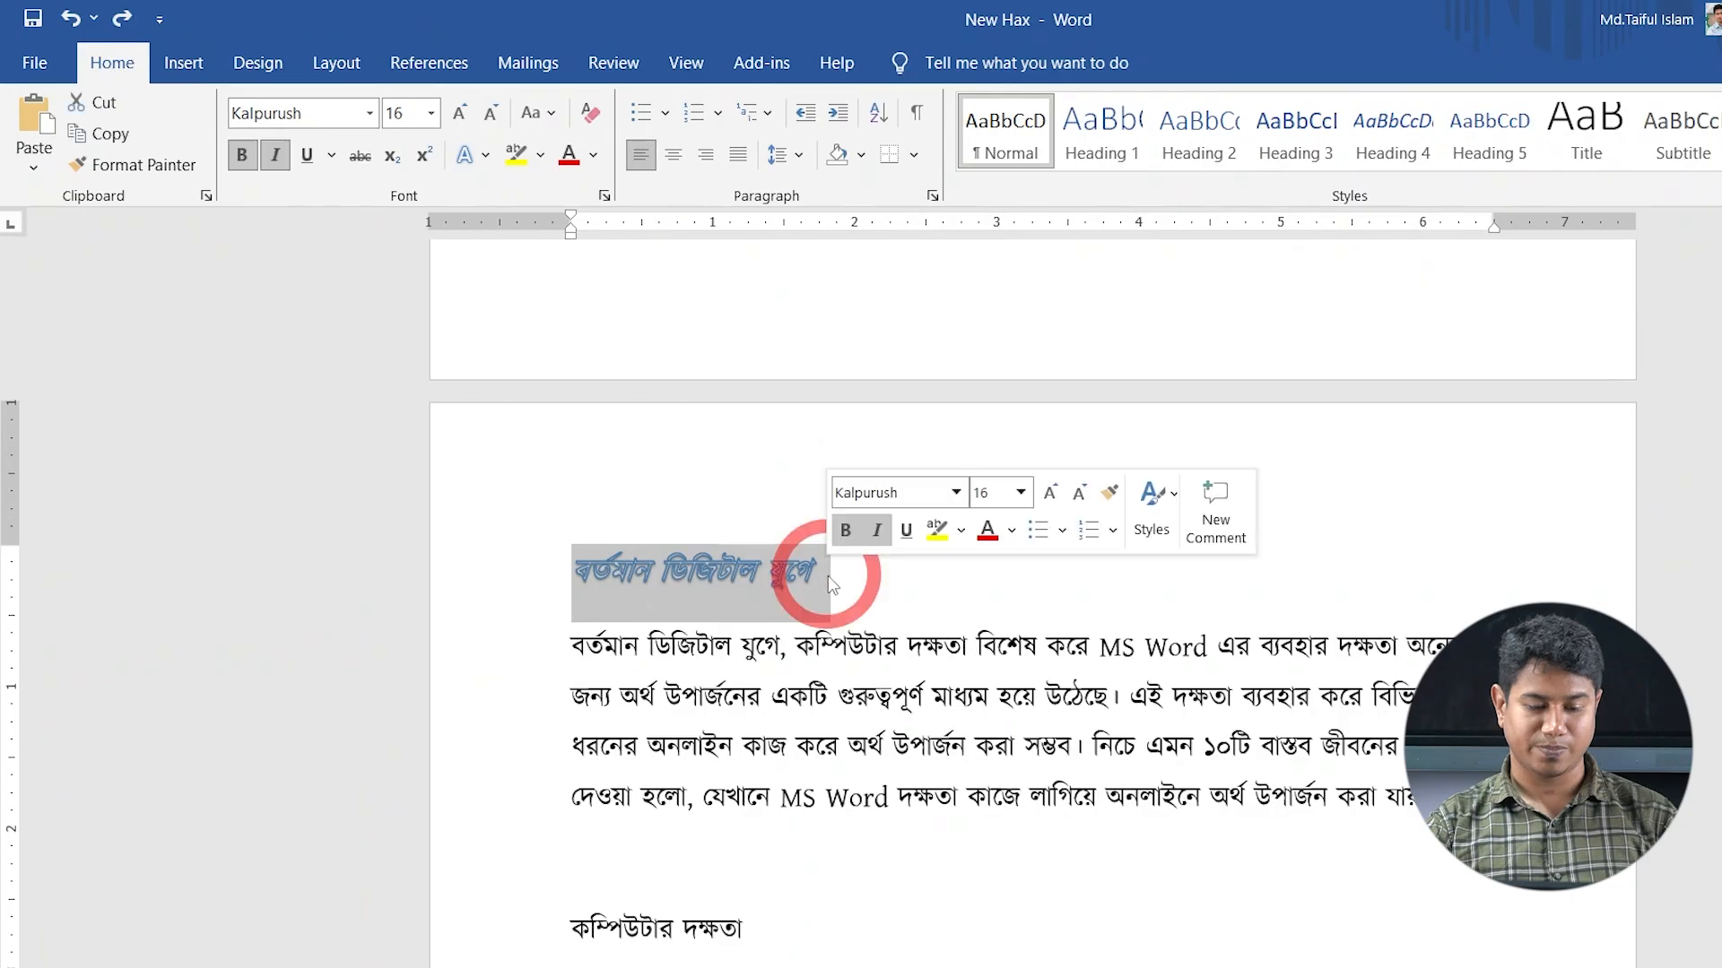
pyautogui.hotkey('alt', 'space')
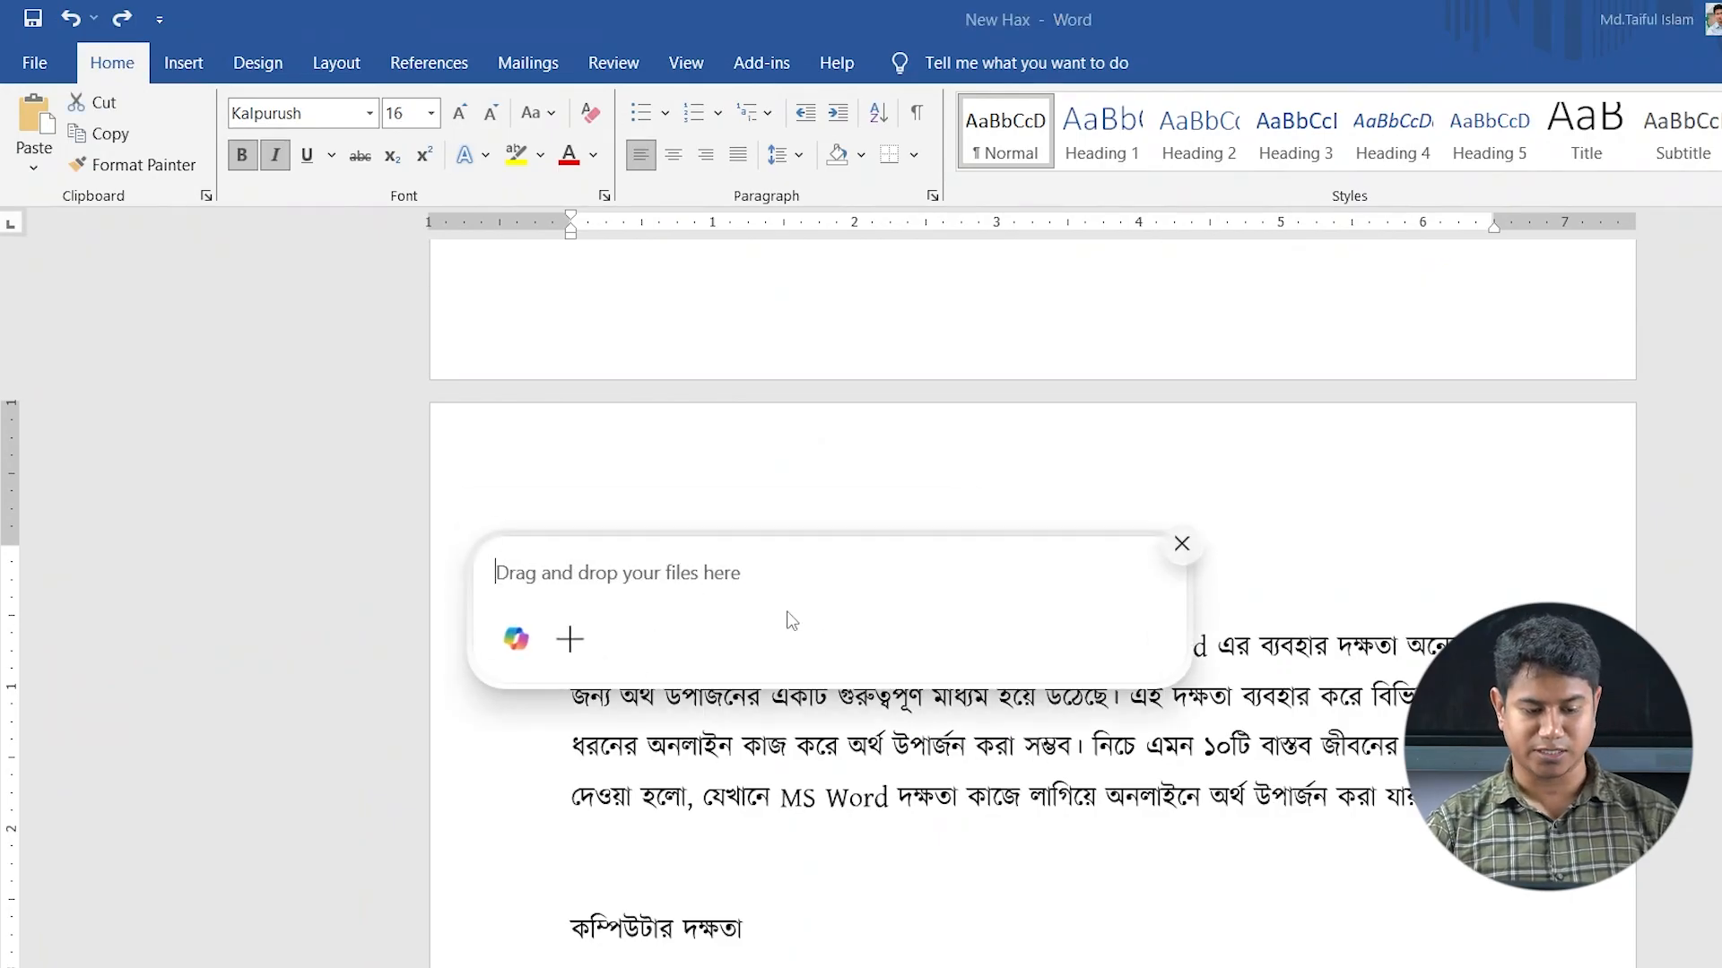
pyautogui.click(1182, 544)
# - Paste the copied formatting onto the headings "কম্পিউটার দক্ষতা" and "গুরুত্বপূর্ণ মাধ্যম"
pyautogui.scroll(-1, 849, 691)
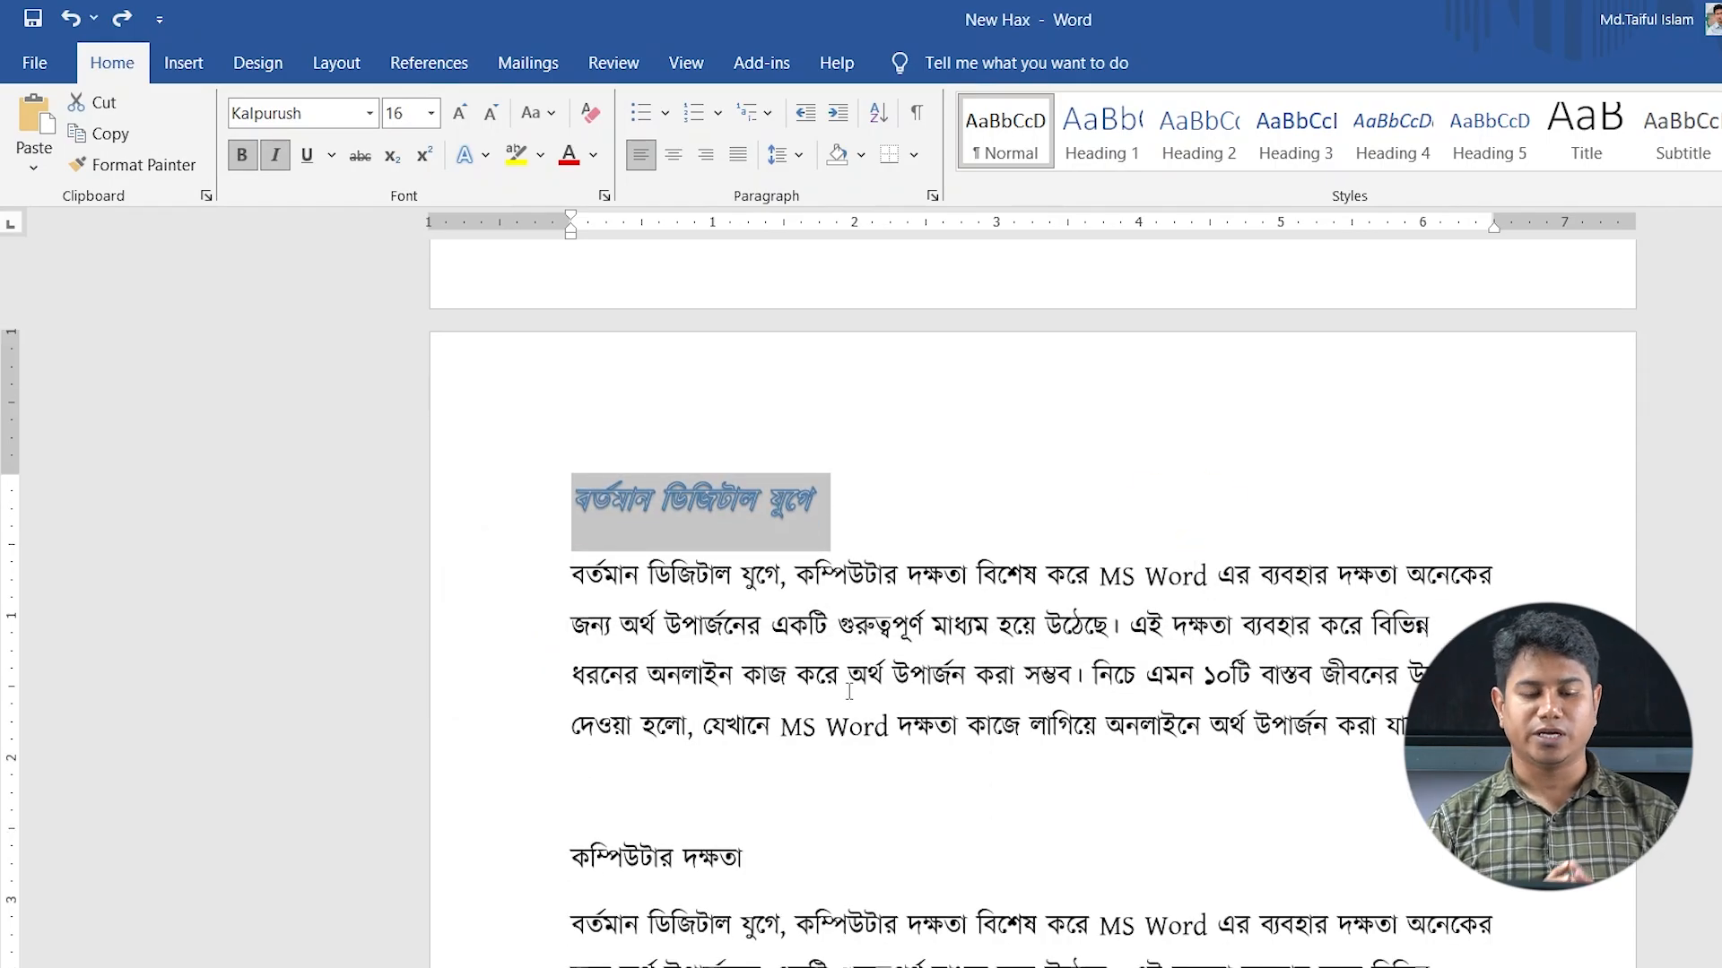
pyautogui.scroll(-1, 816, 889)
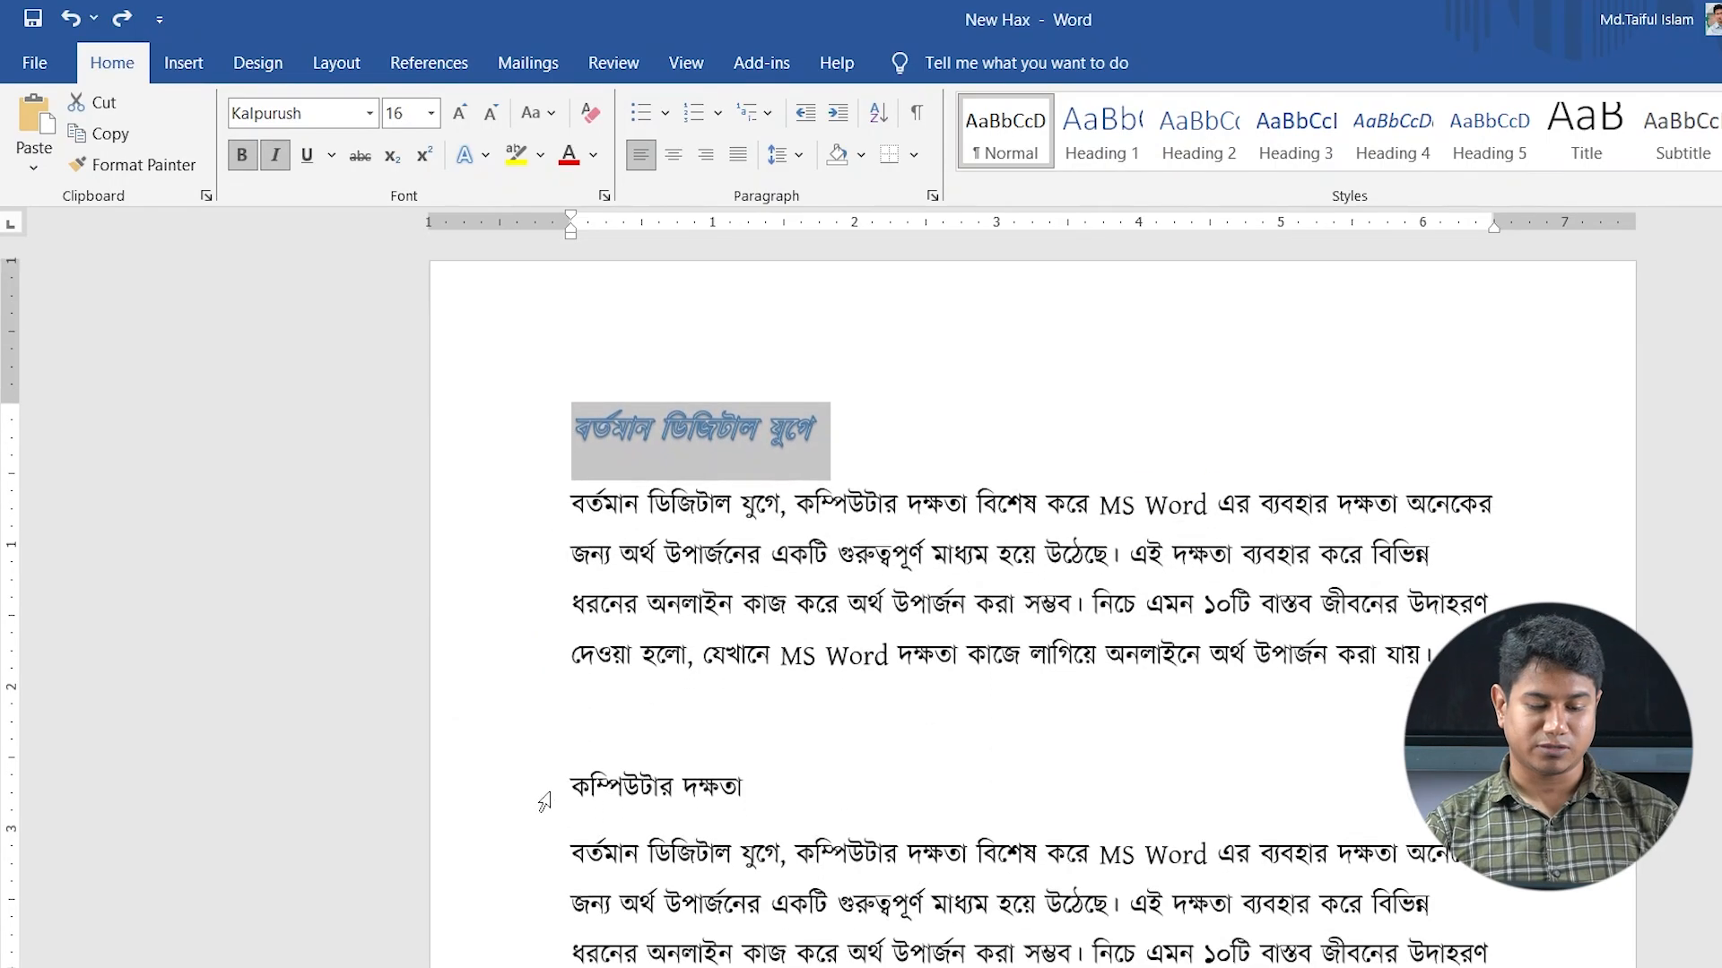
pyautogui.moveTo(568, 786); pyautogui.dragTo(743, 785)
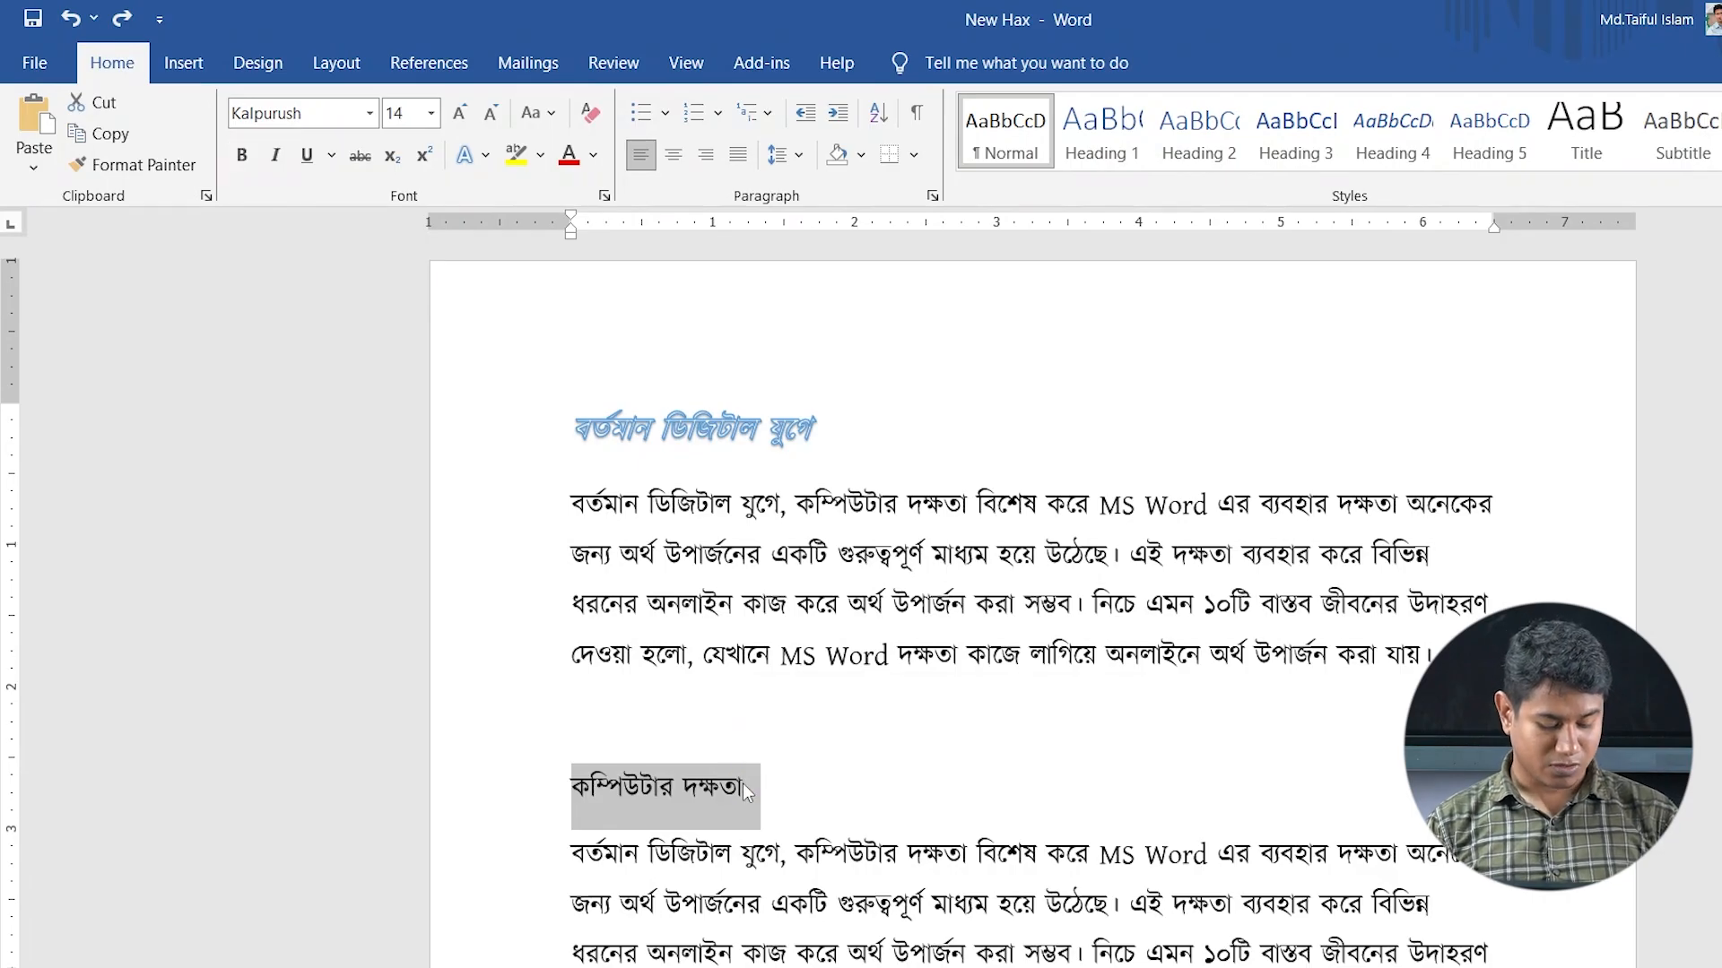
pyautogui.hotkey('ctrl', 'shift', 'v')
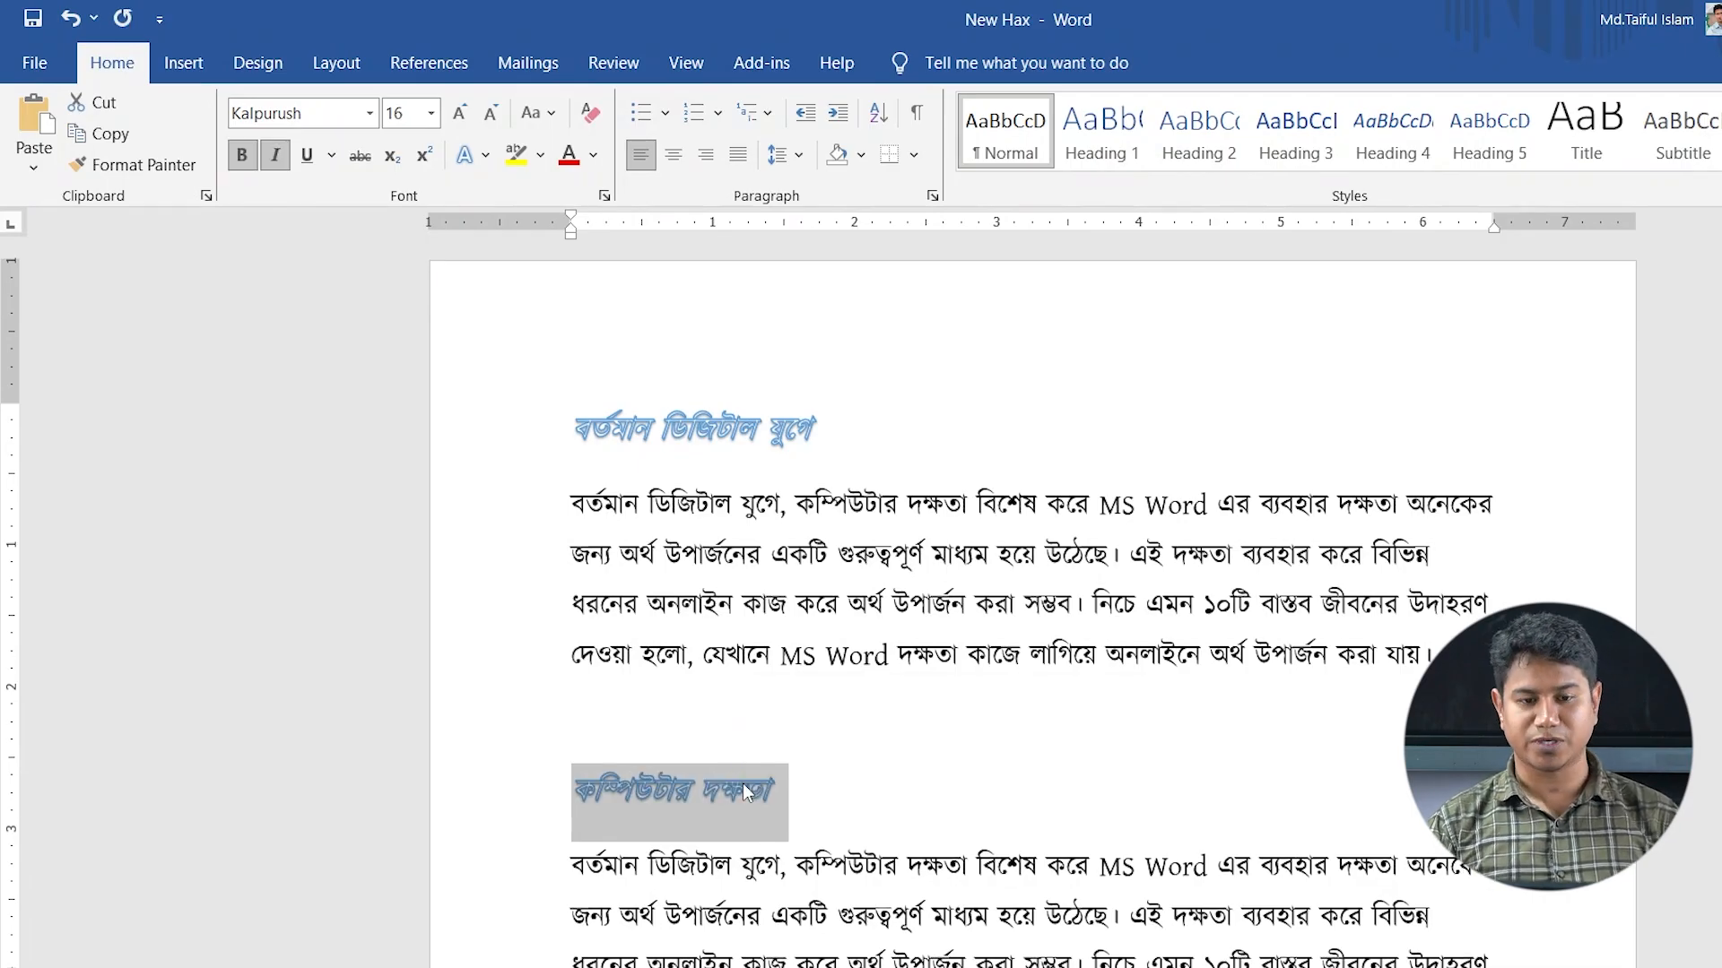
pyautogui.scroll(-6, 742, 783)
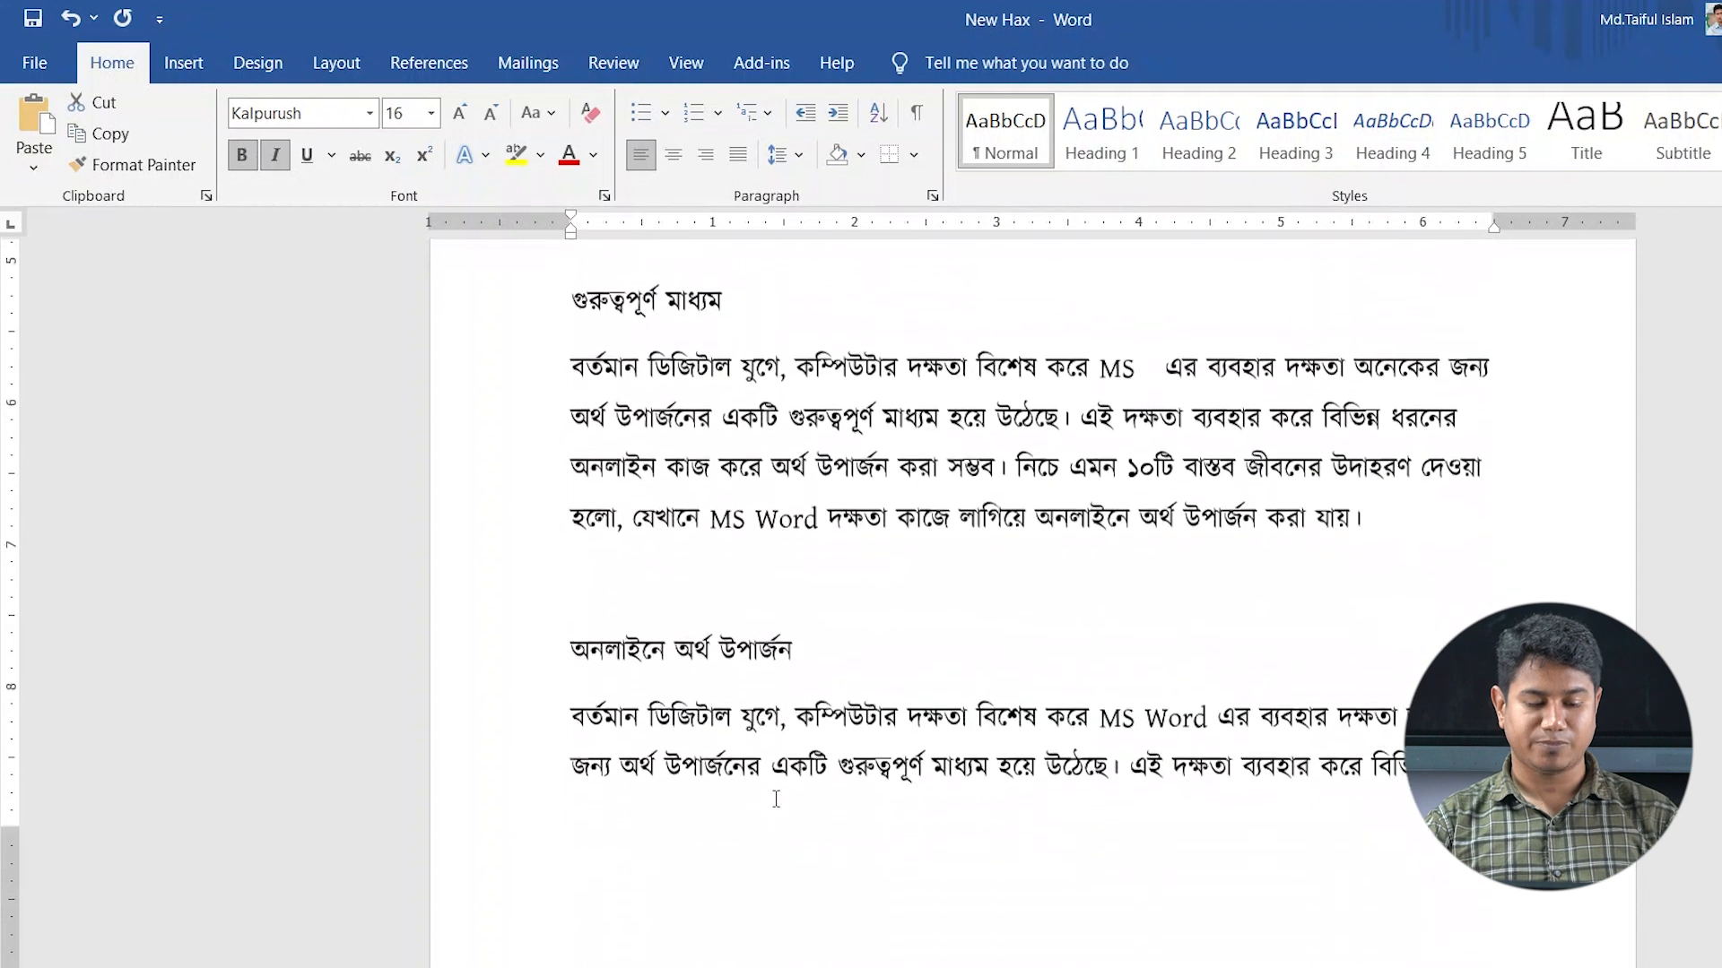
pyautogui.moveTo(570, 510); pyautogui.dragTo(722, 515)
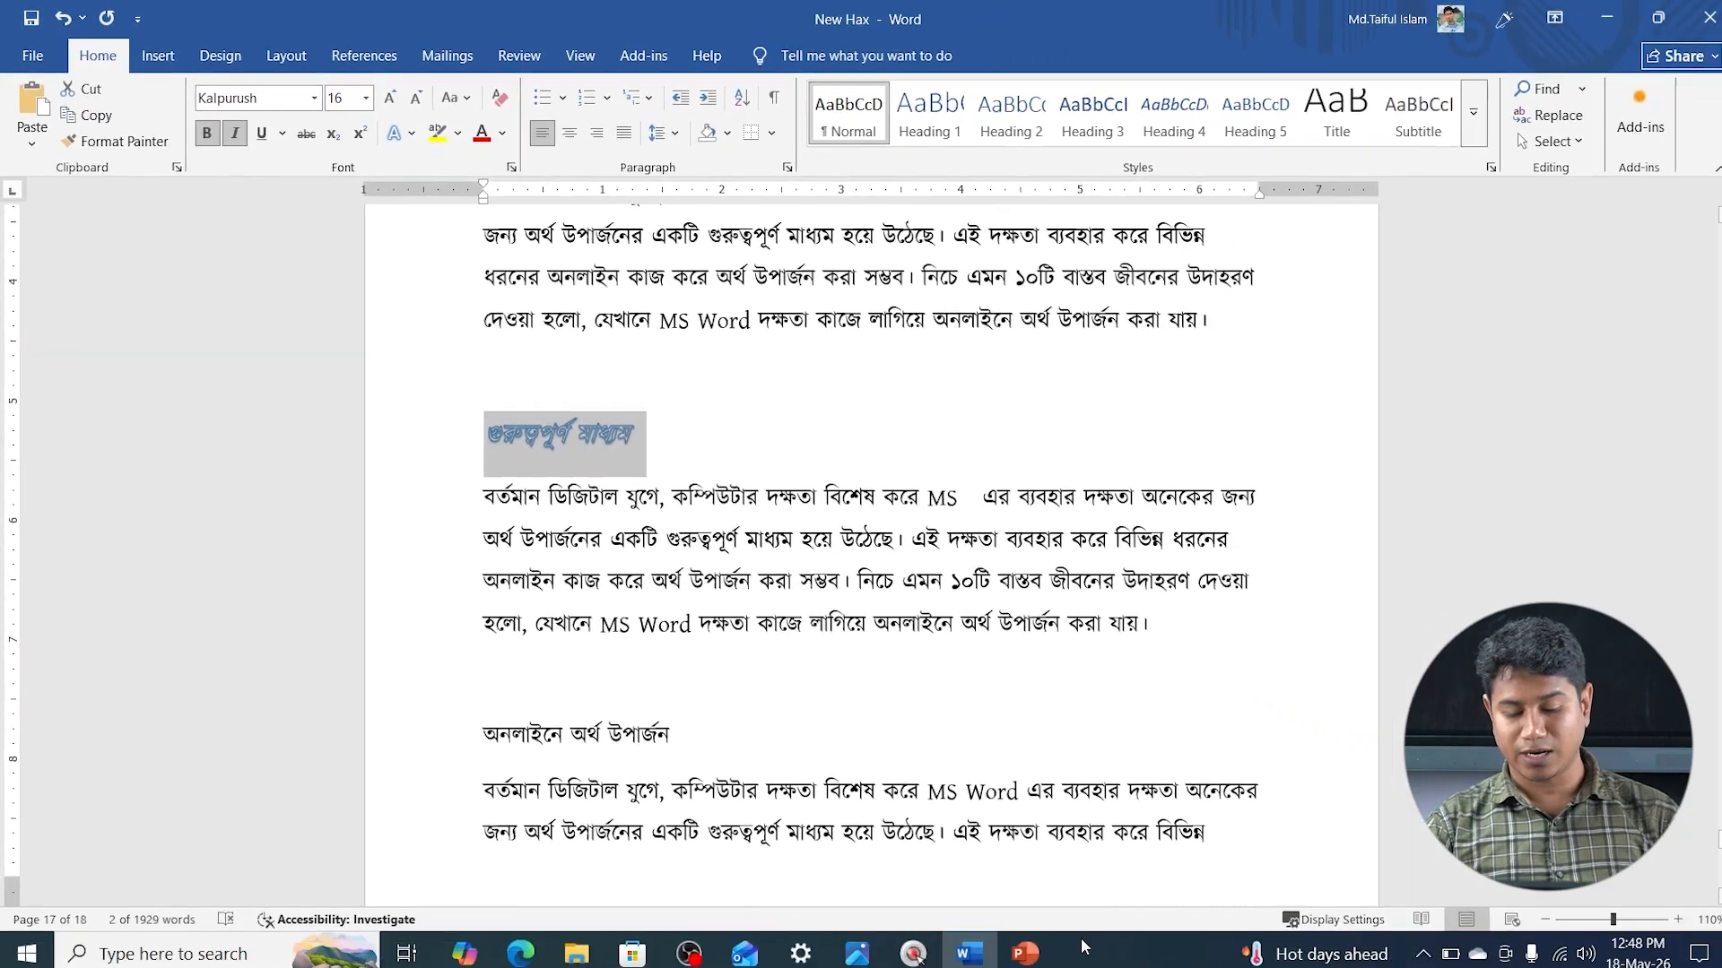
# - Check the Formatting Reset table in PowerPoint, and clear the character formatting of the heading "গুরুত্বপূর্ণ মাধ্যম" in Word
pyautogui.click(1031, 957)
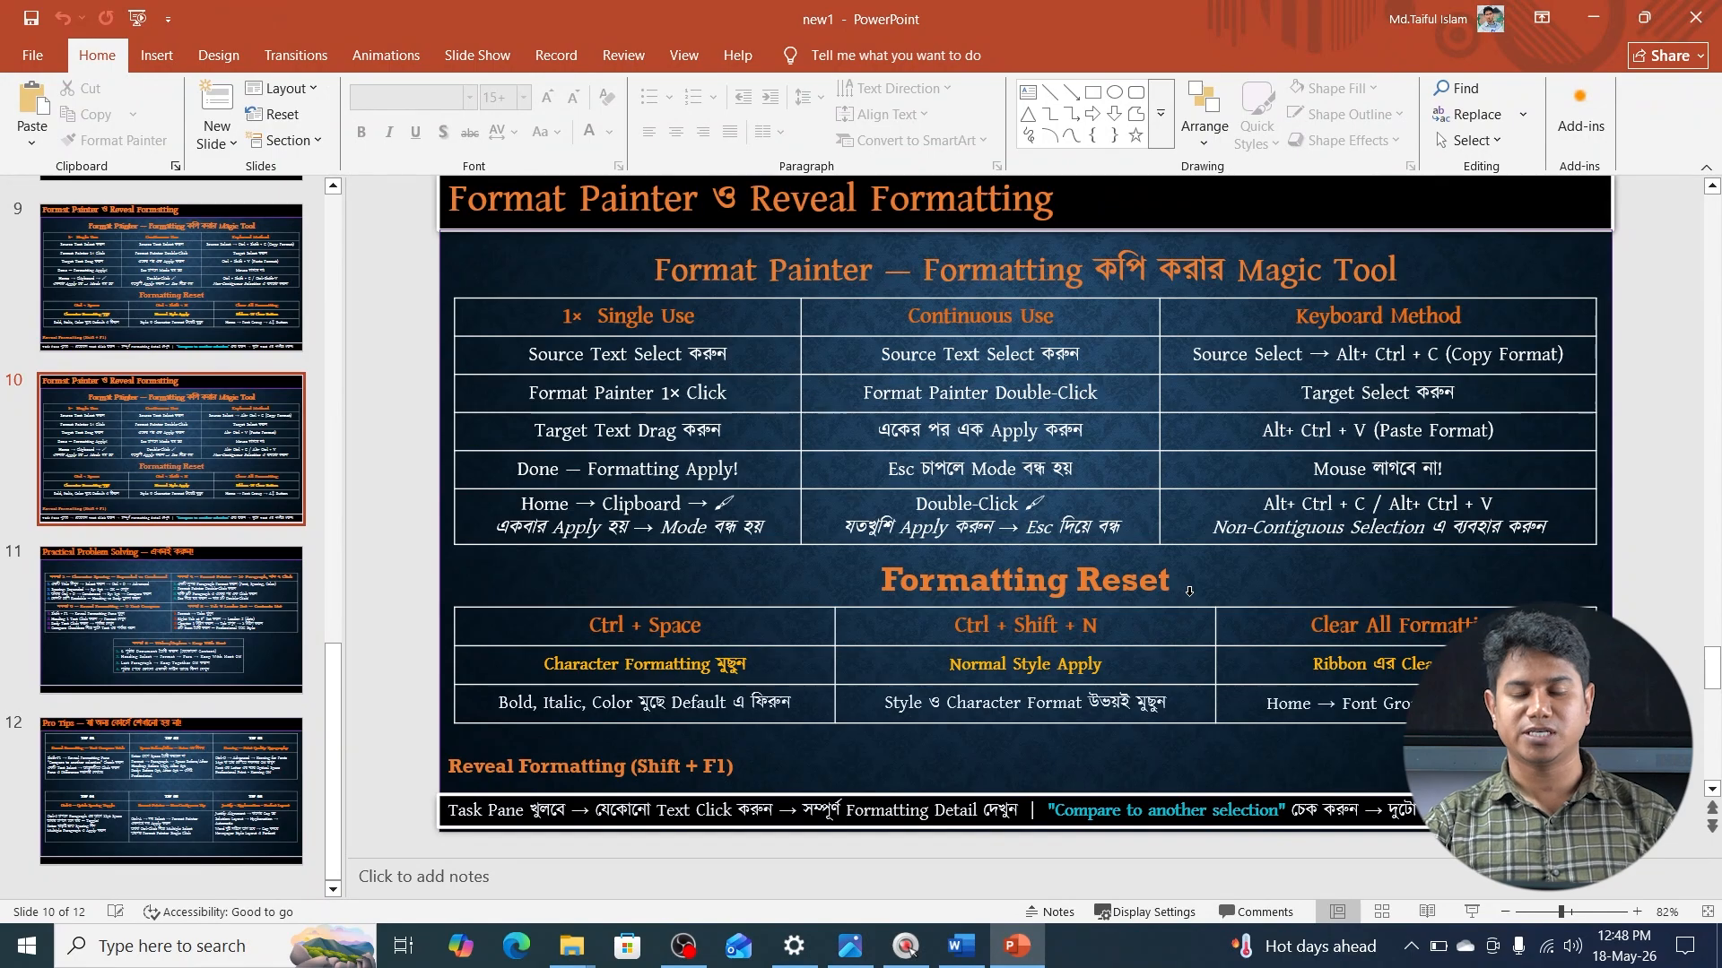
pyautogui.click(961, 946)
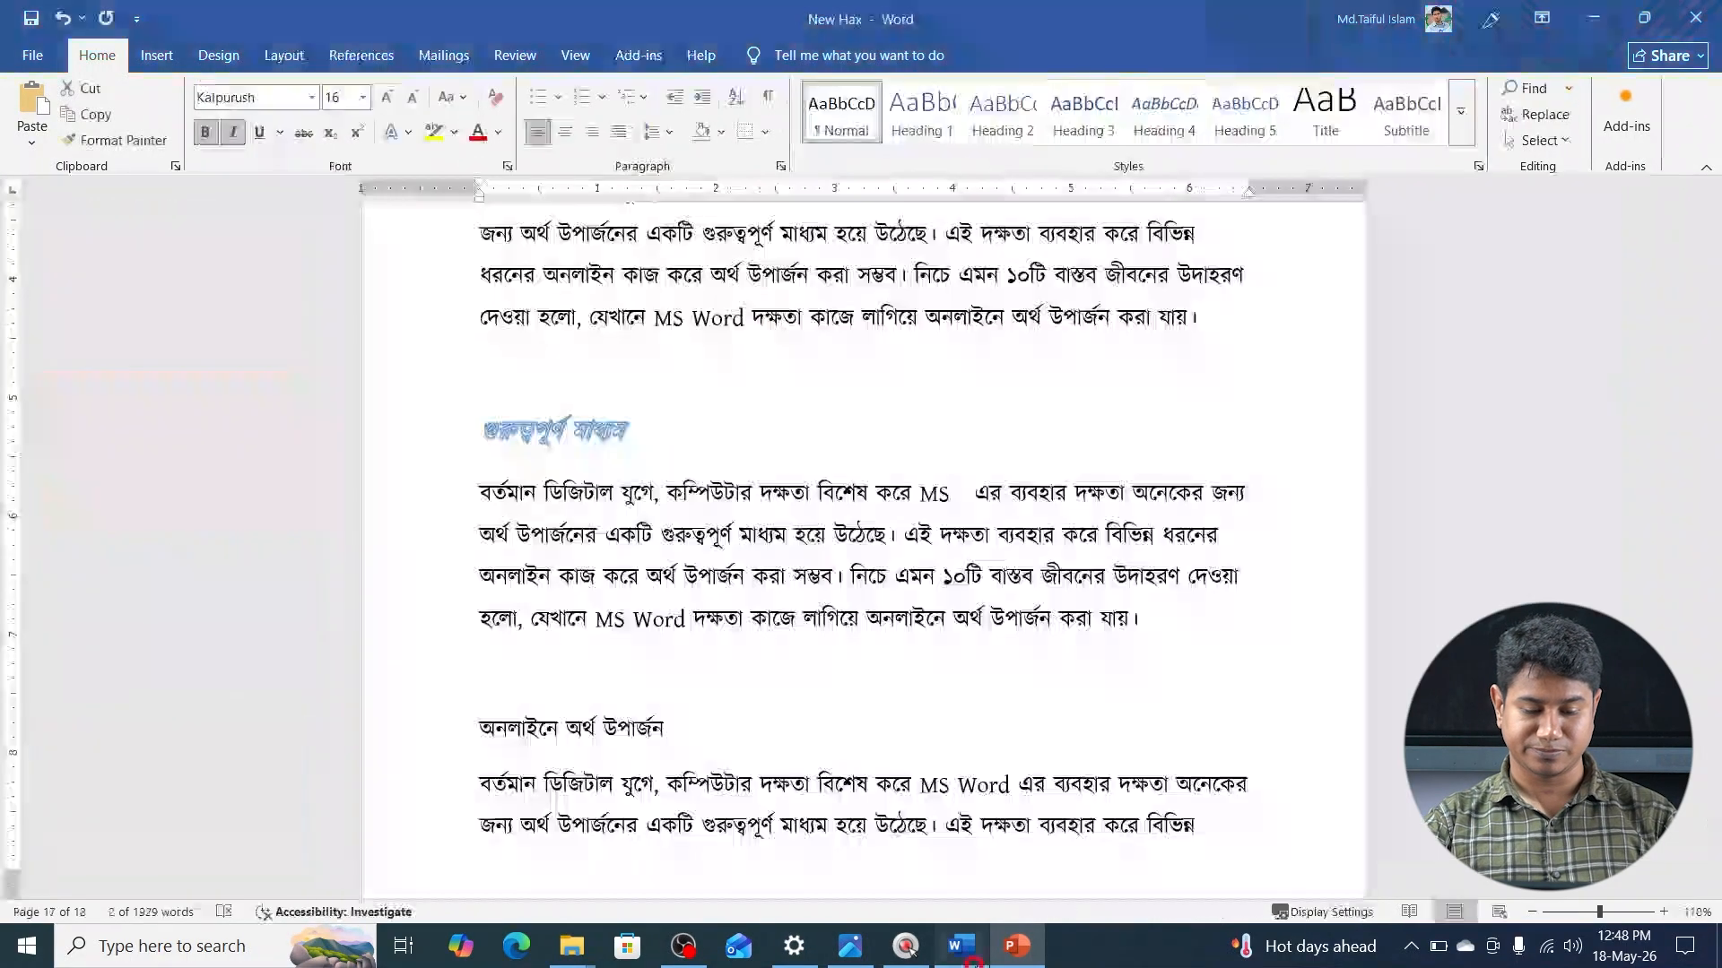
pyautogui.scroll(2, 668, 668)
pyautogui.tripleClick(663, 670)
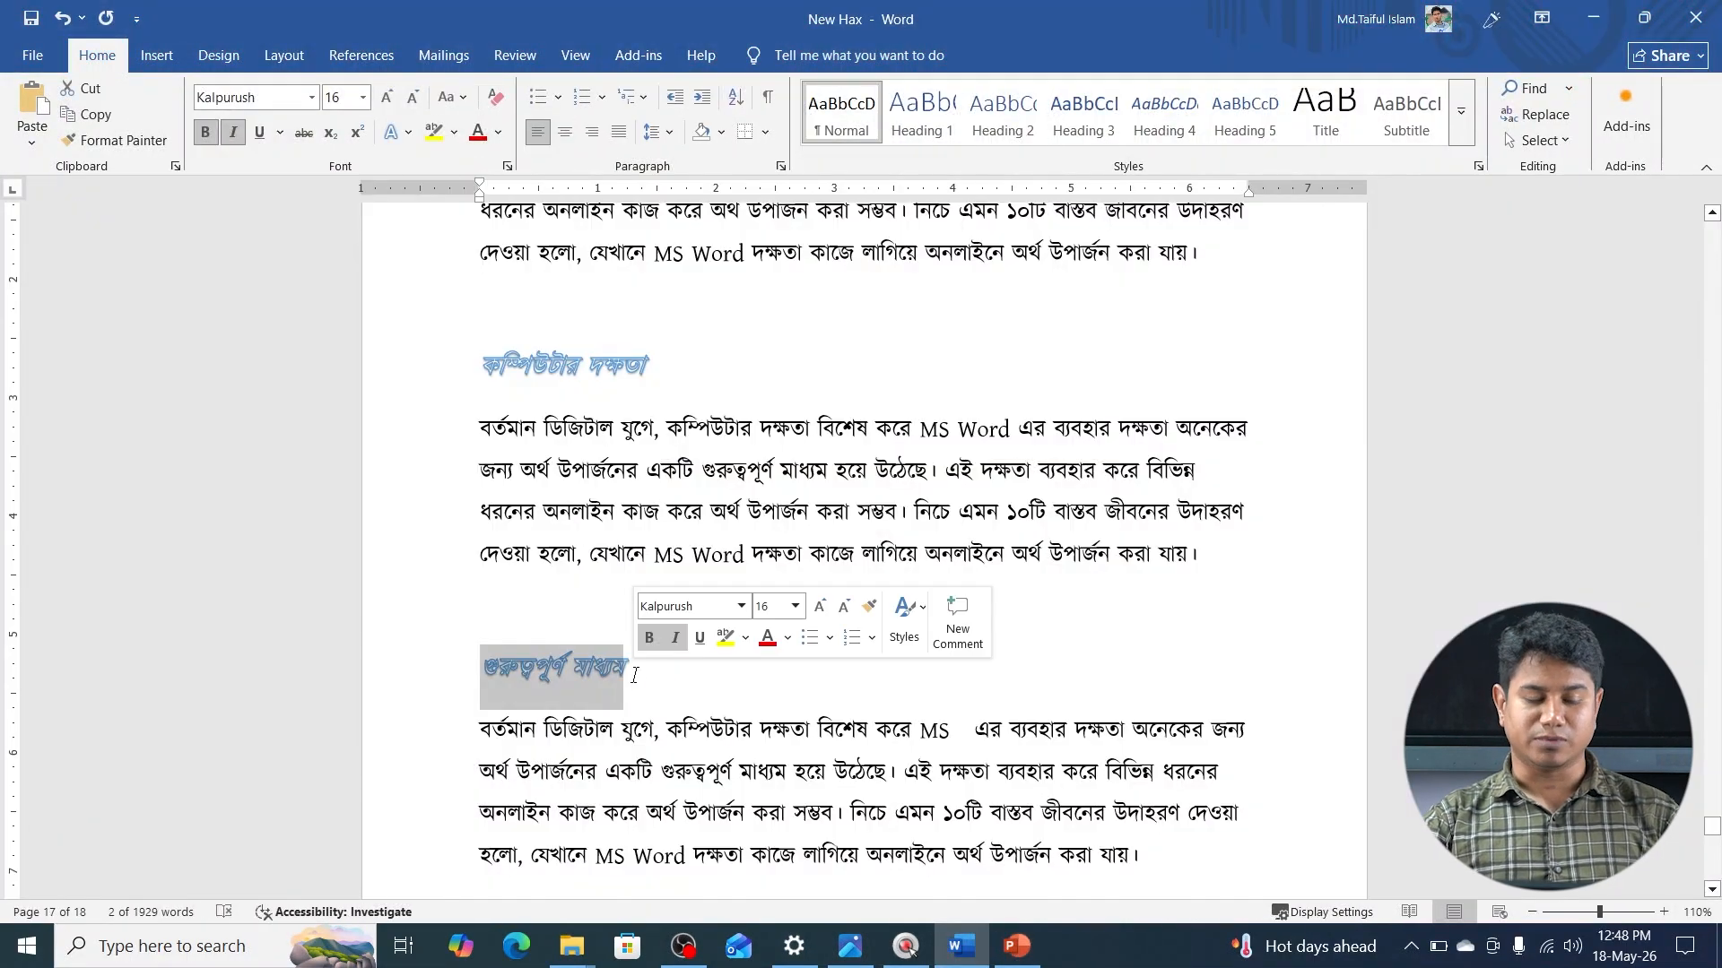
pyautogui.click(1017, 951)
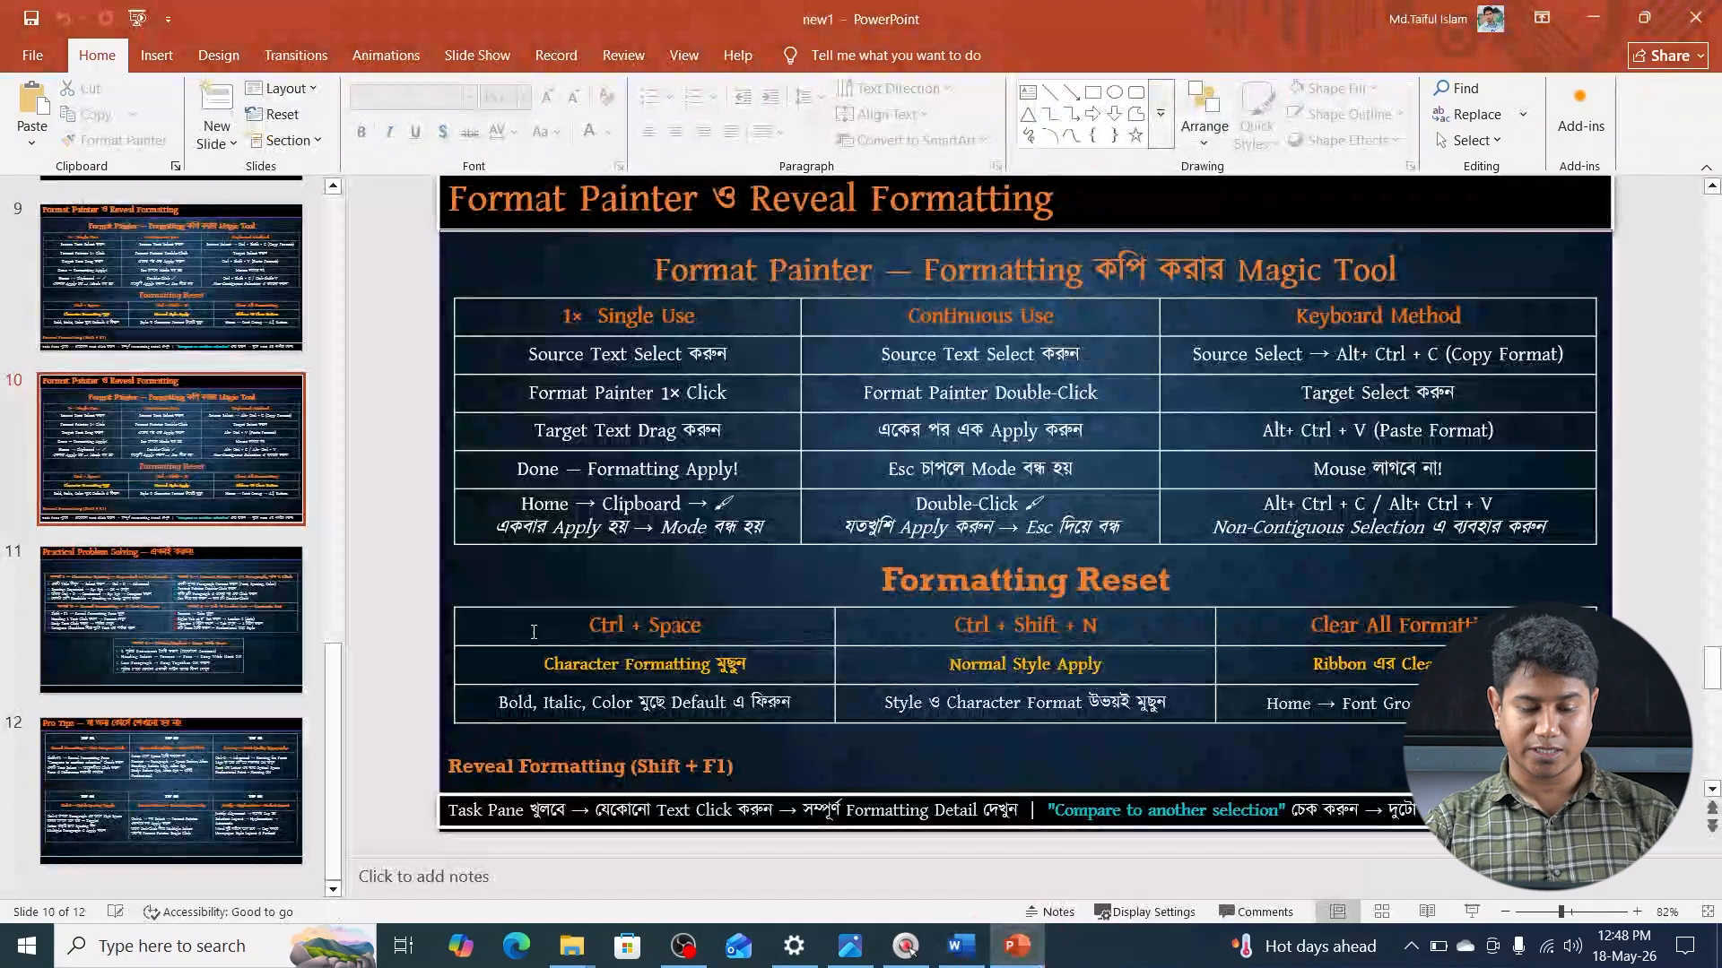
pyautogui.click(956, 952)
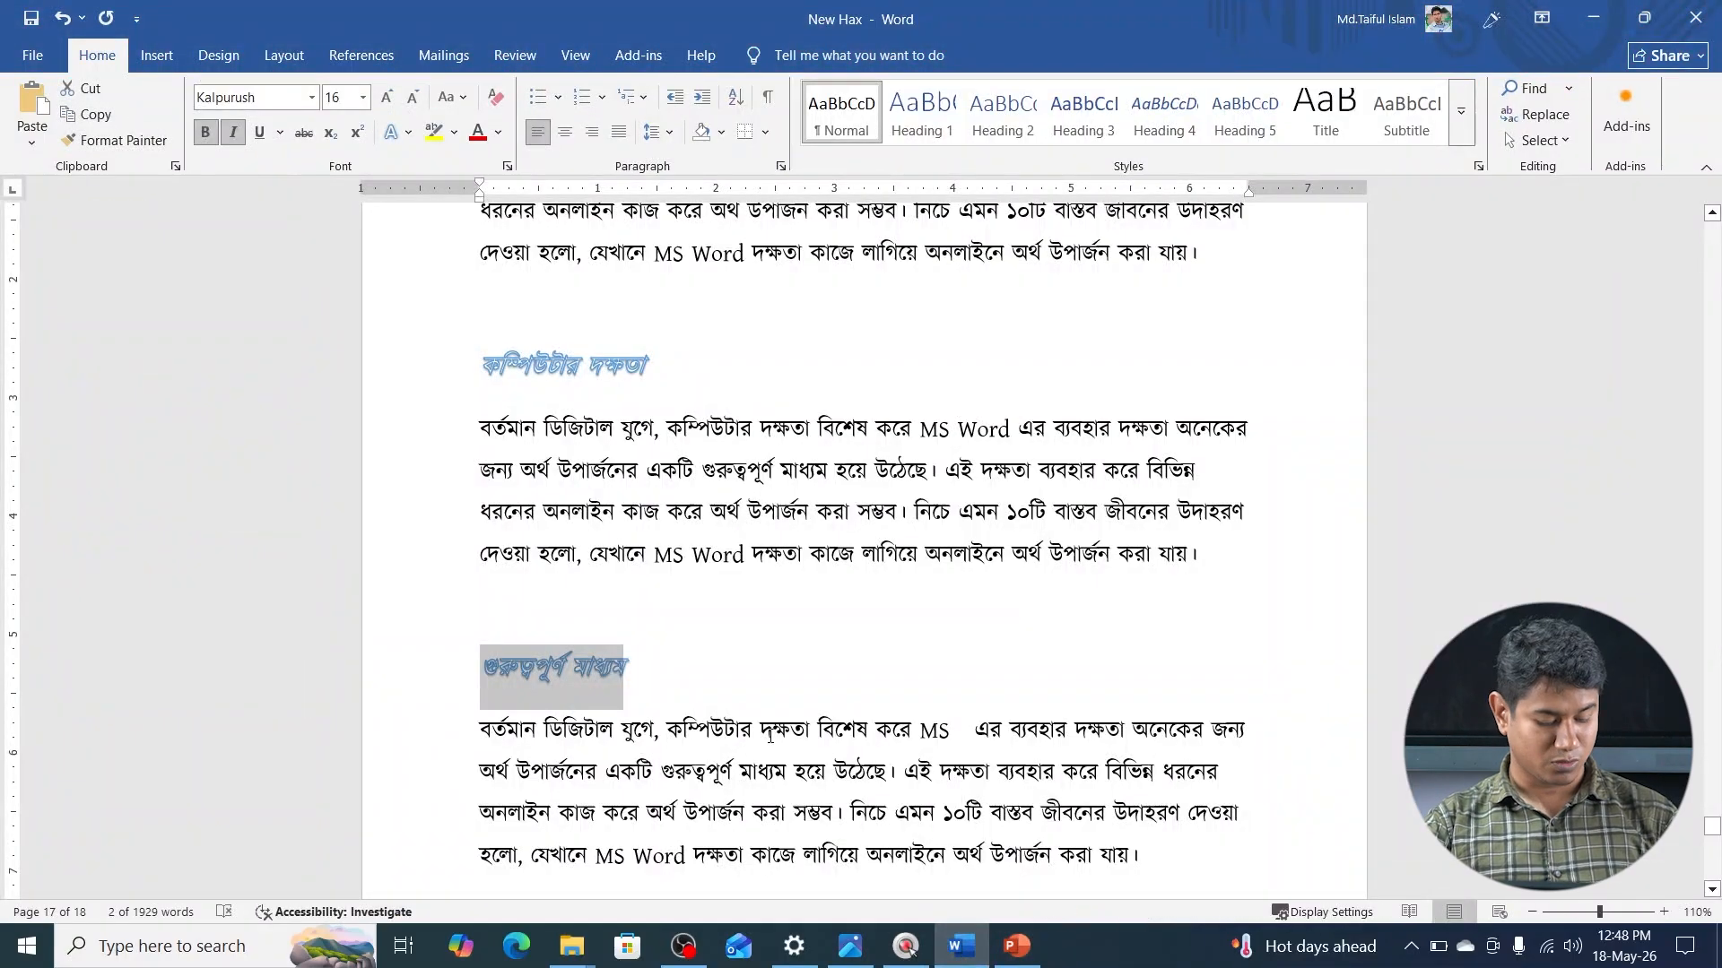
pyautogui.hotkey('ctrl', 'space')
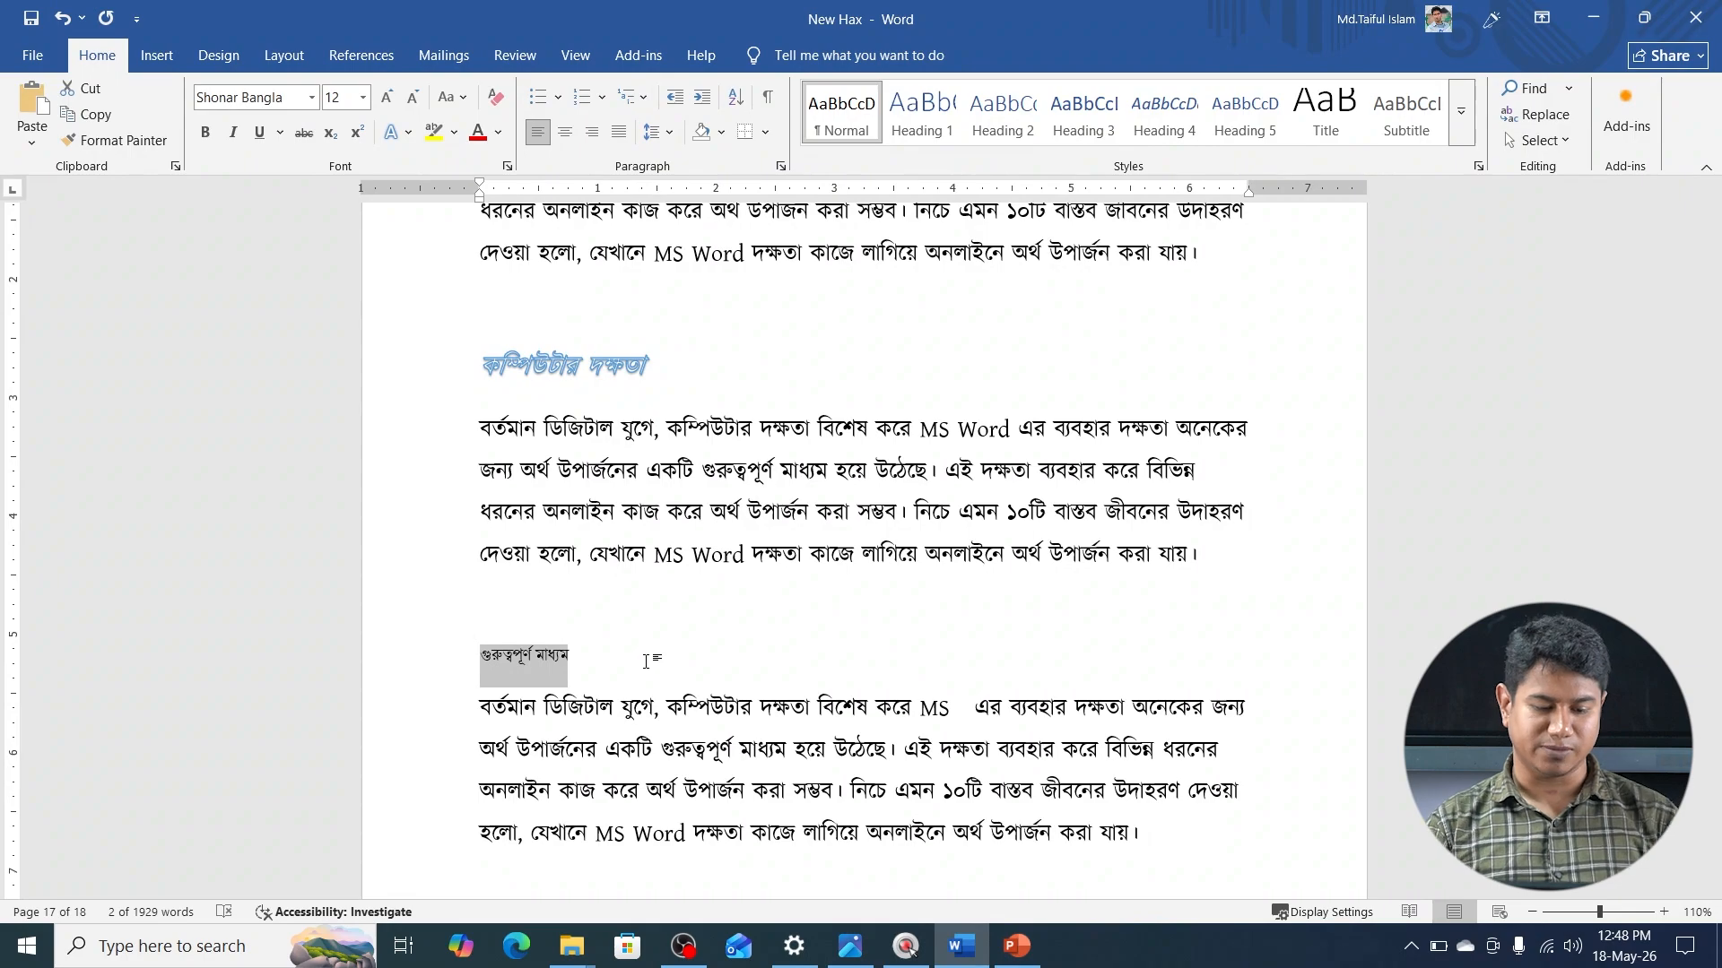
pyautogui.hotkey('alt', 'Tab')
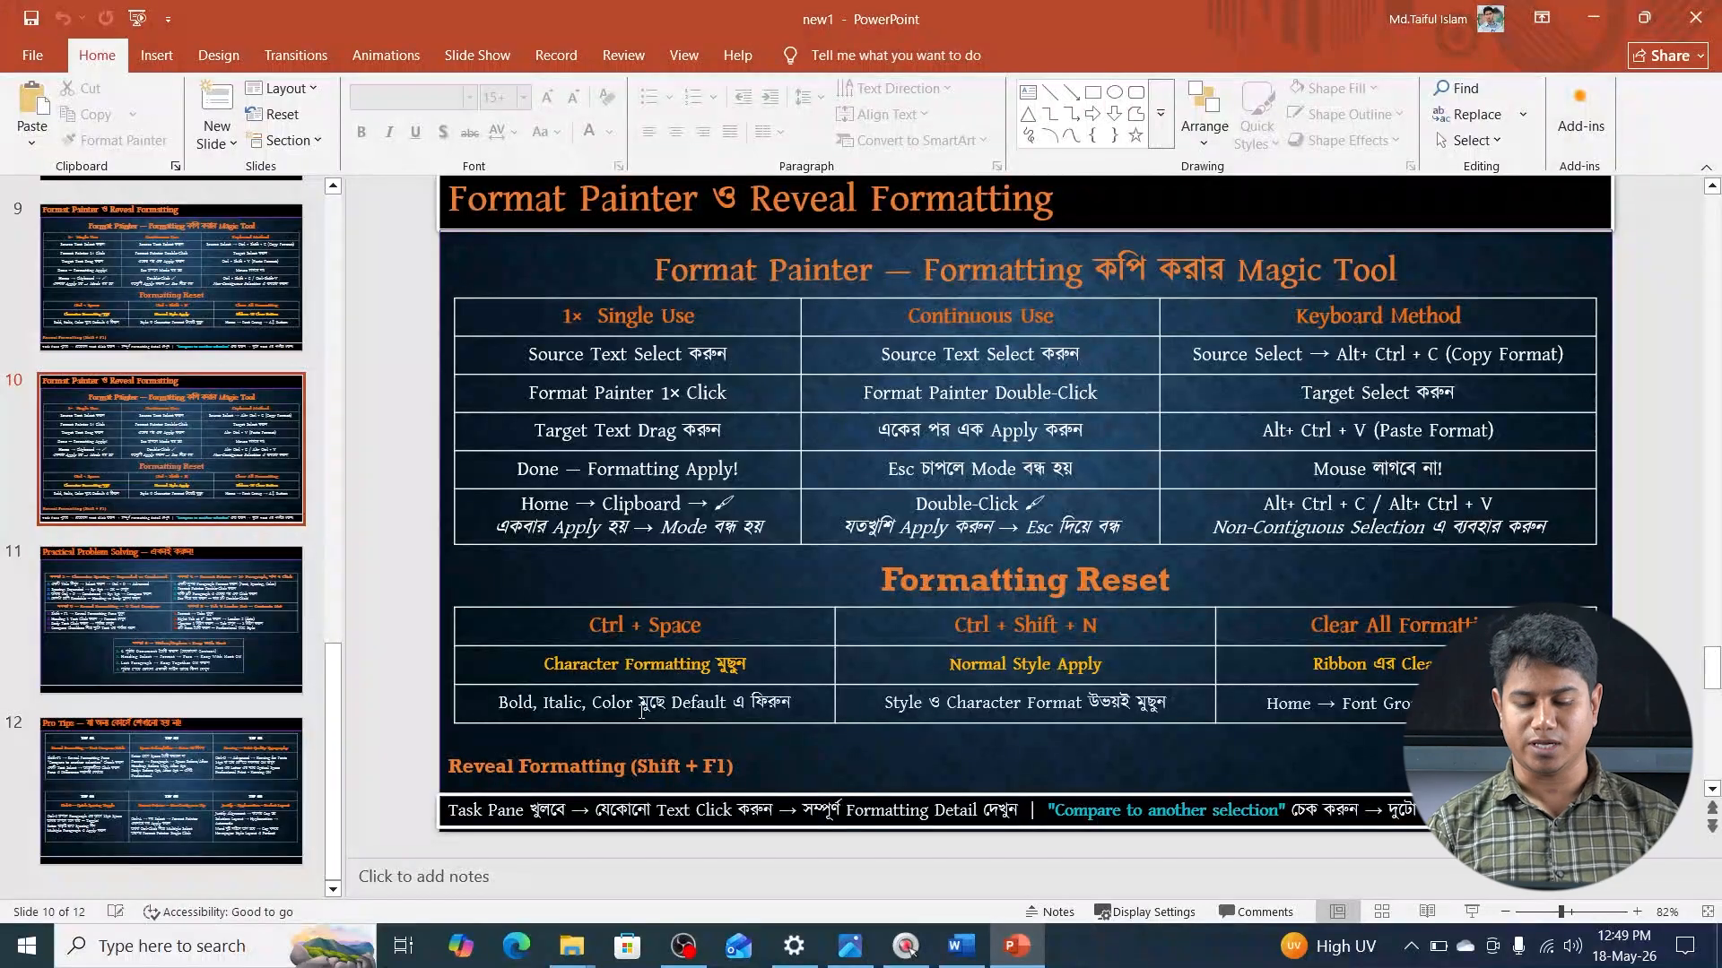
pyautogui.hotkey('alt', 'Tab')
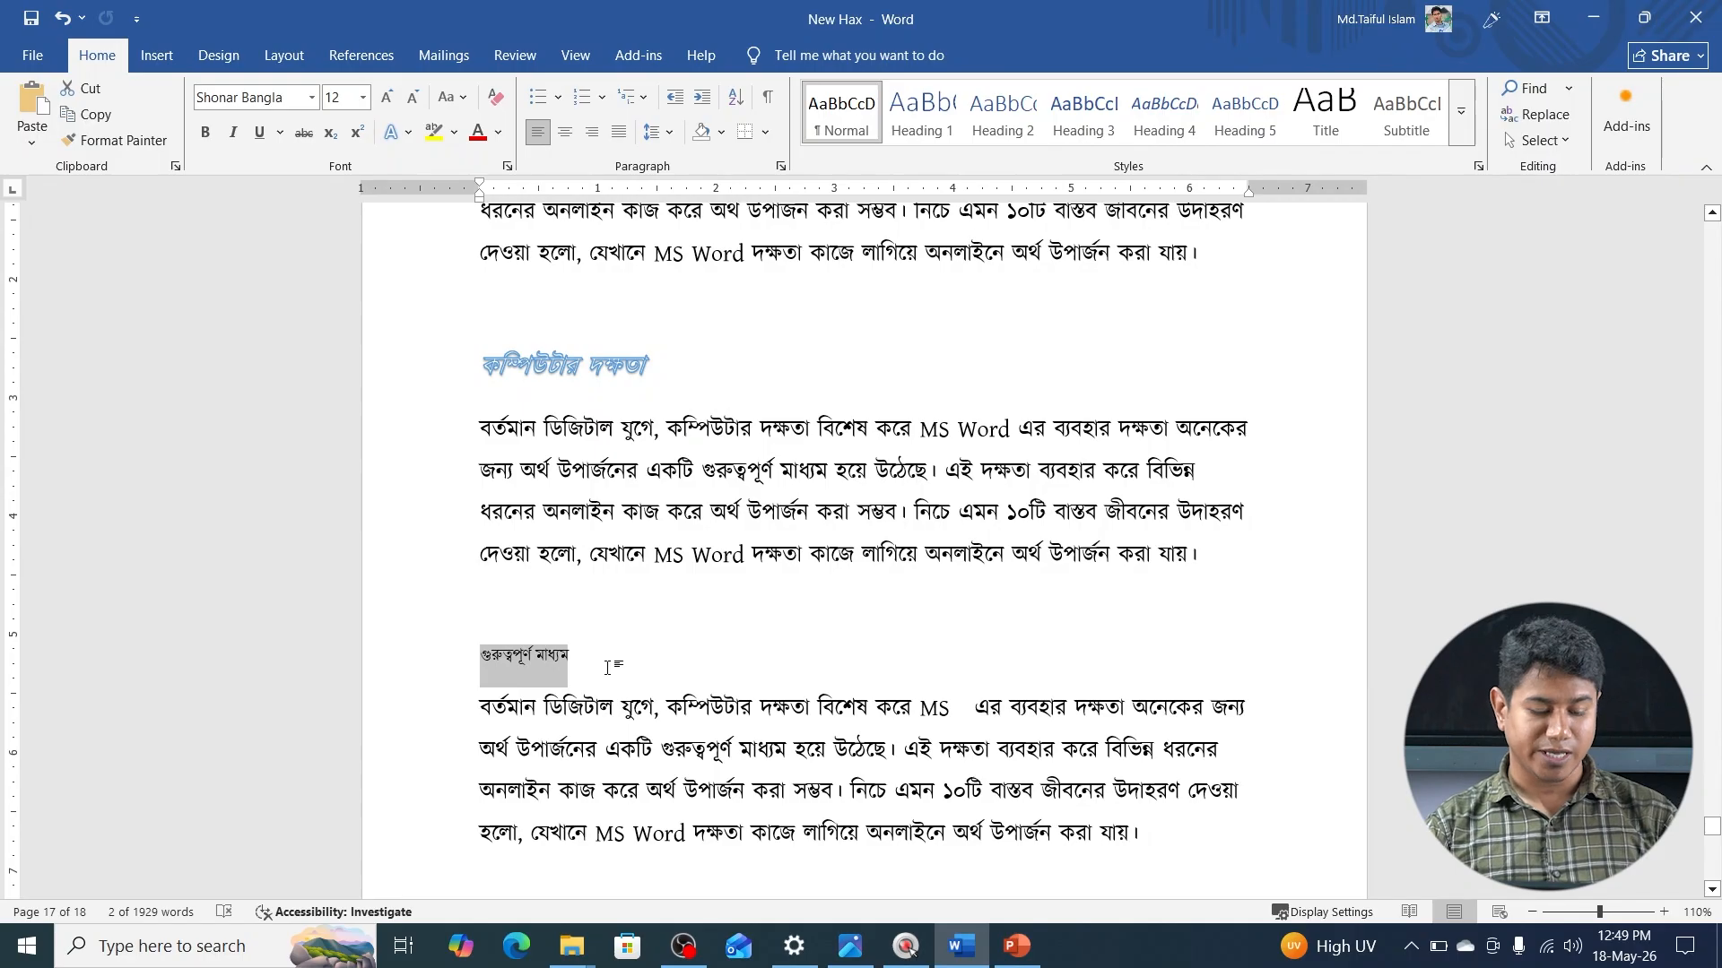
# - Undo the cleared formatting of the heading "গুরুত্বপূর্ণ মাধ্যম" and apply the Heading 1 style to it
pyautogui.hotkey('ctrl', 'alt', '1')
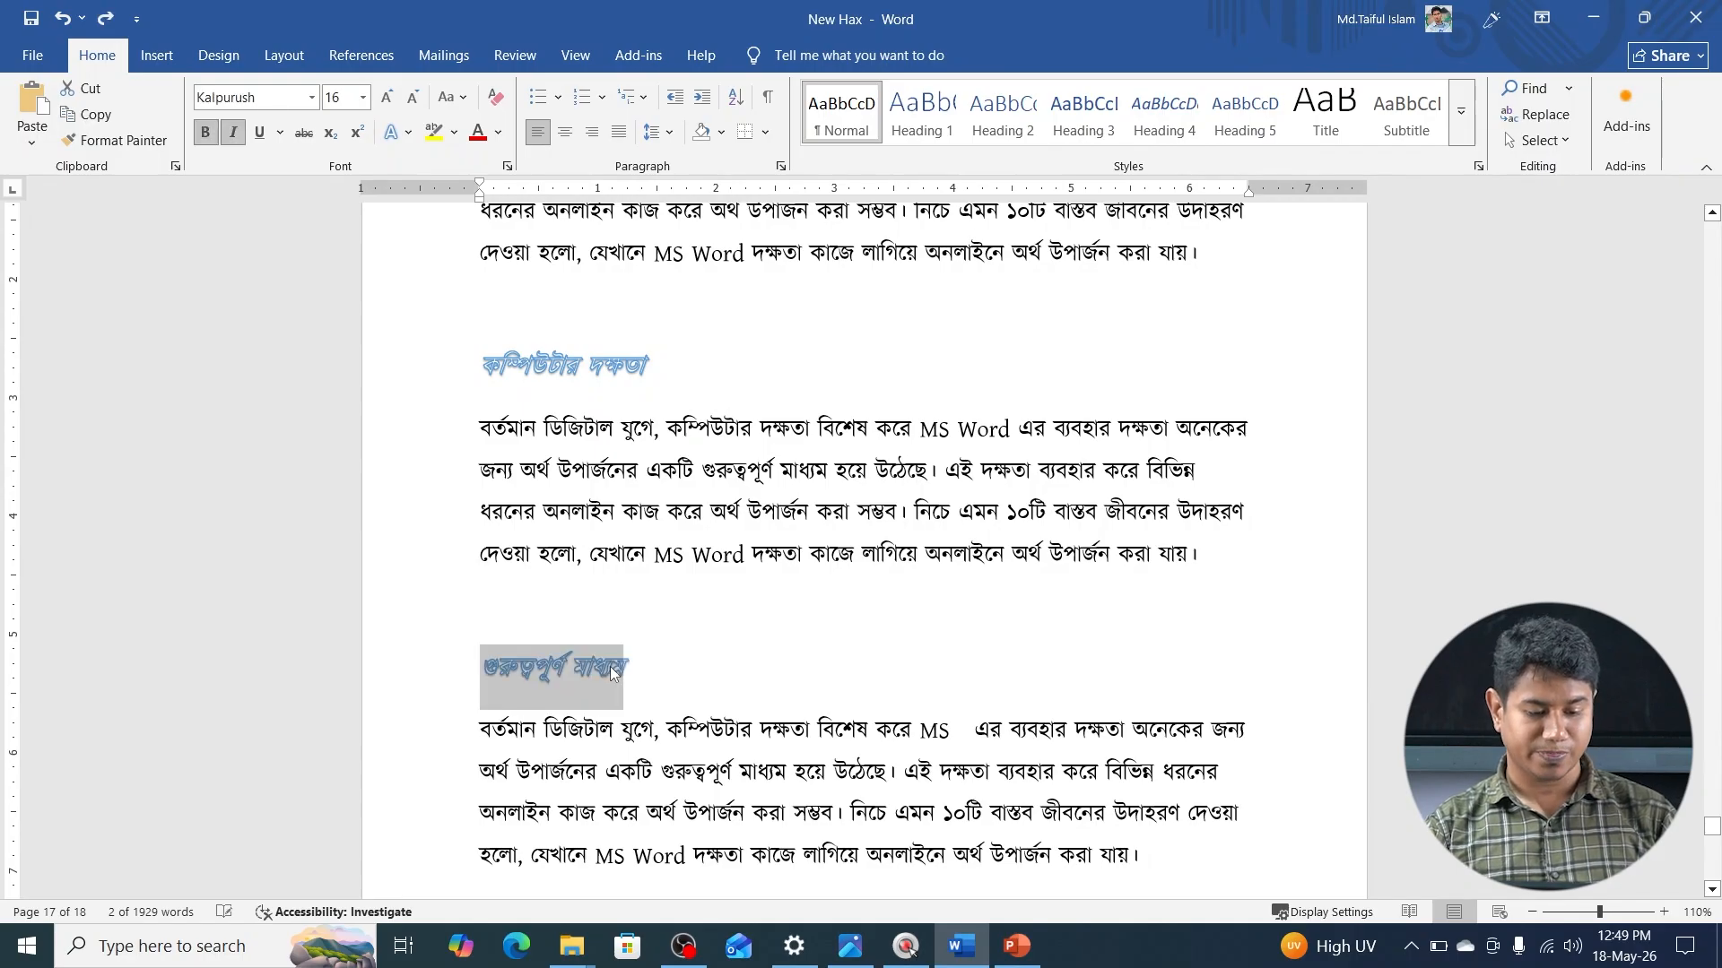
pyautogui.click(922, 103)
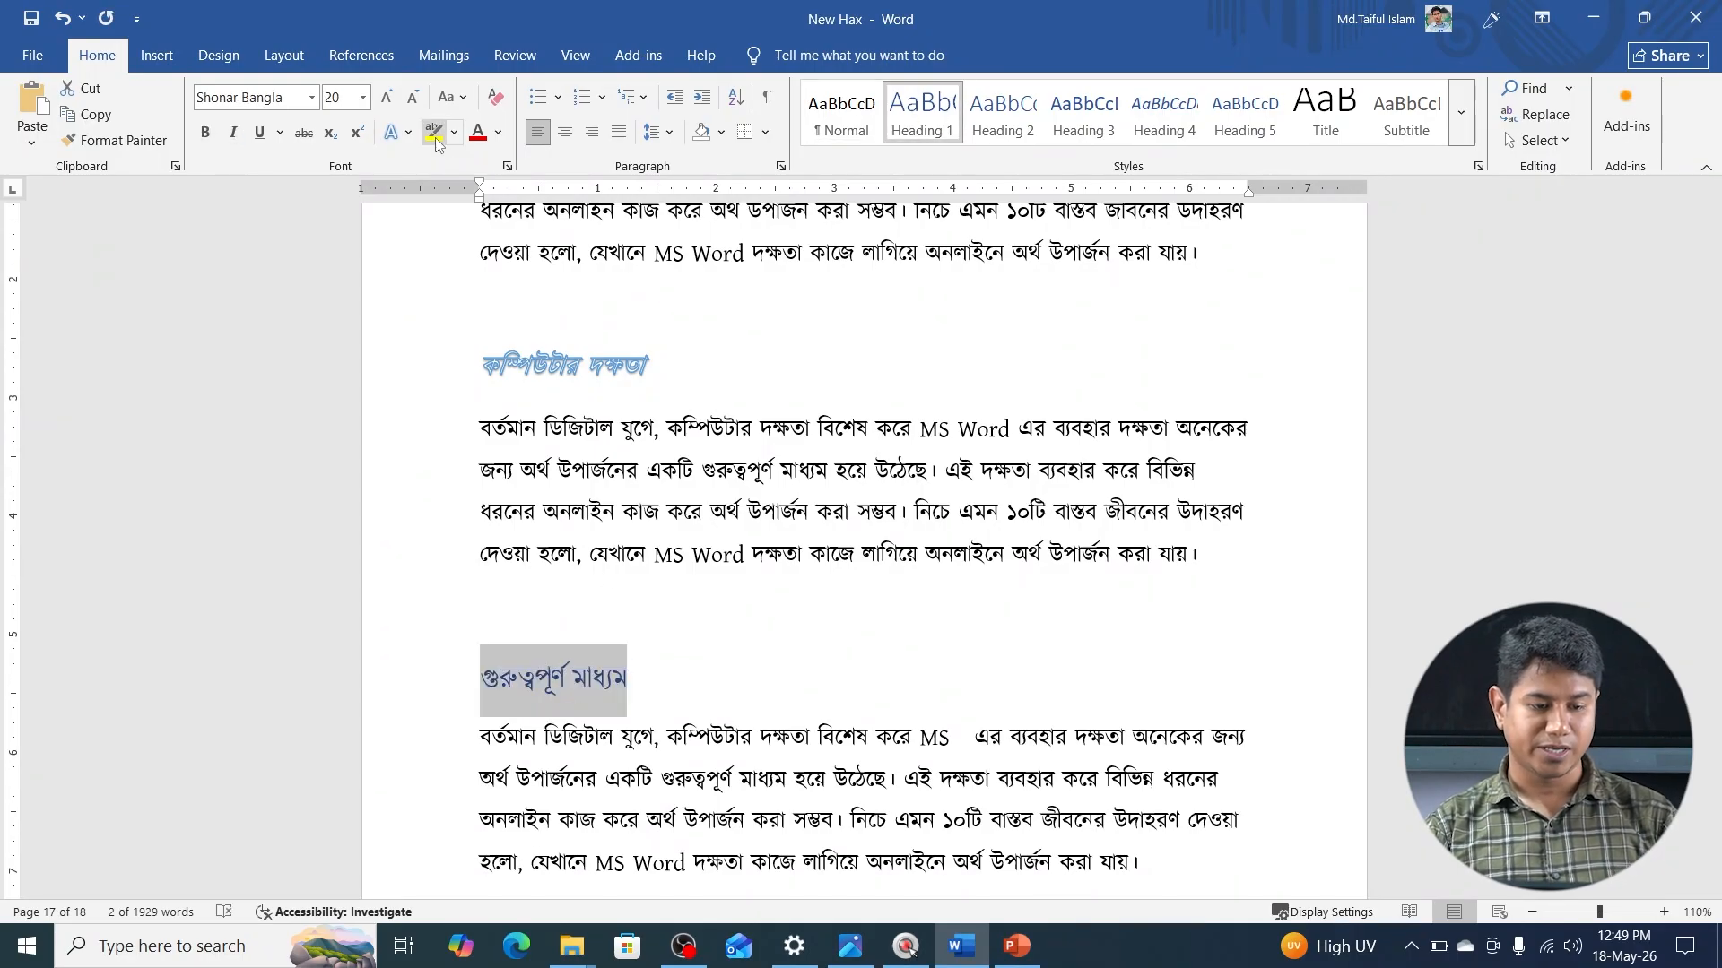
# - Give the heading "গুরুত্বপূর্ণ মাধ্যম" the blue hard-shadow text effect and a light gold font colour
pyautogui.click(408, 133)
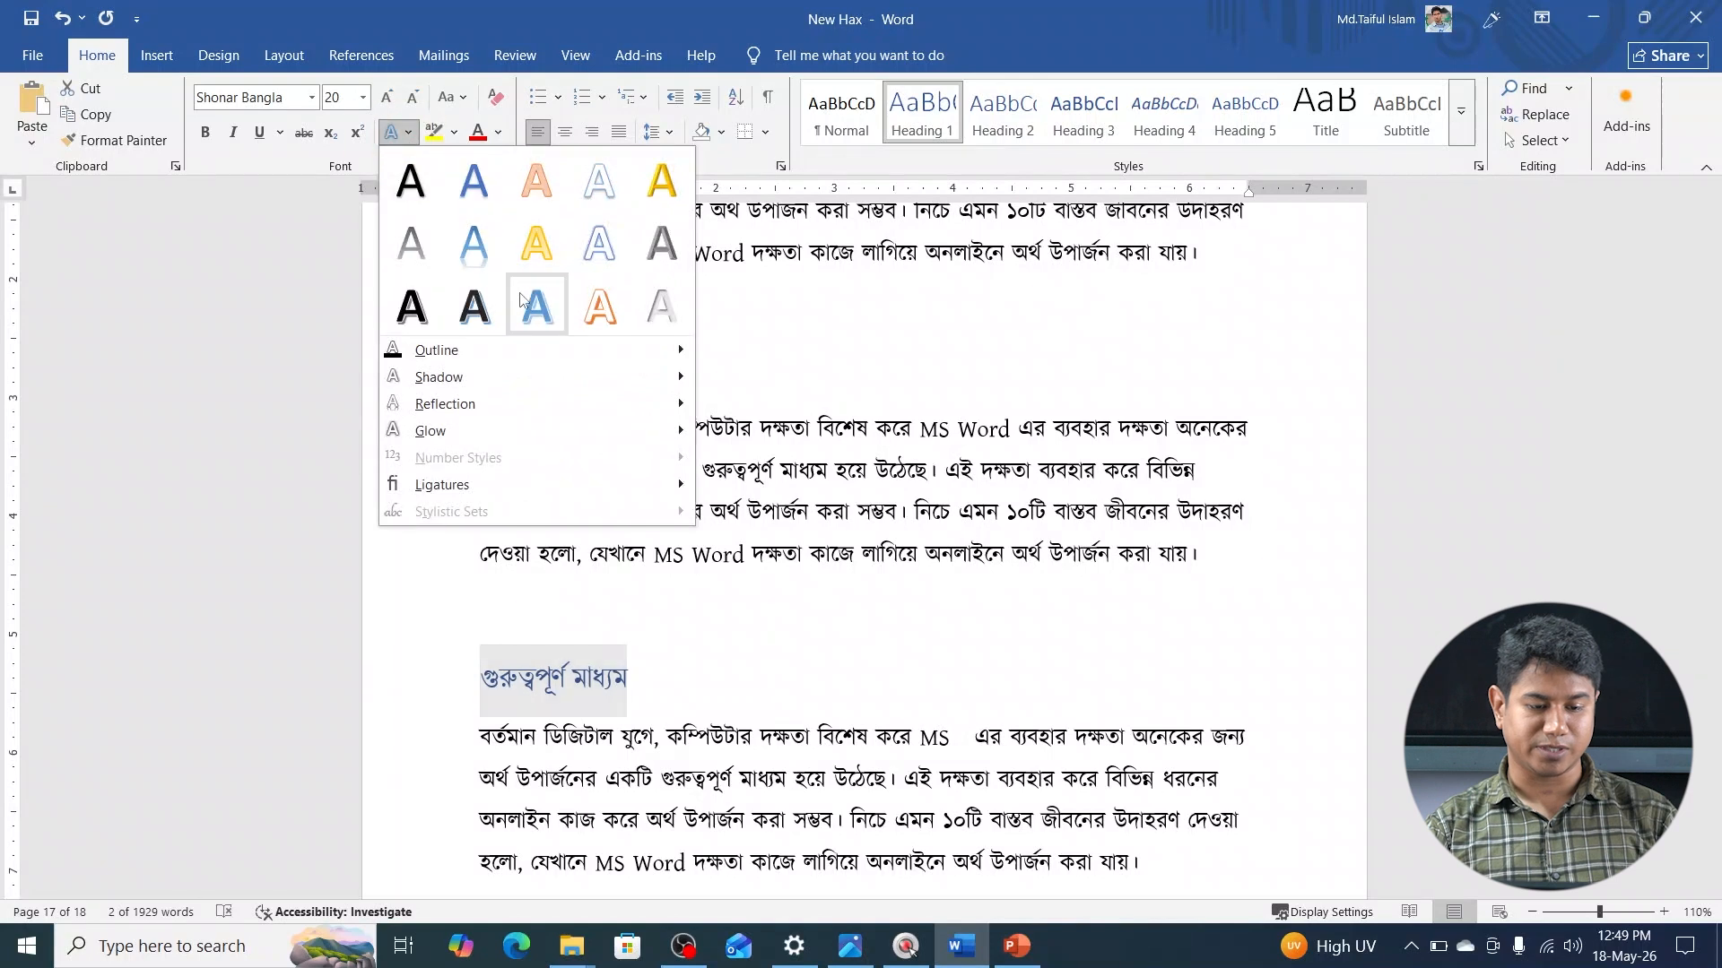
pyautogui.click(537, 307)
pyautogui.click(408, 134)
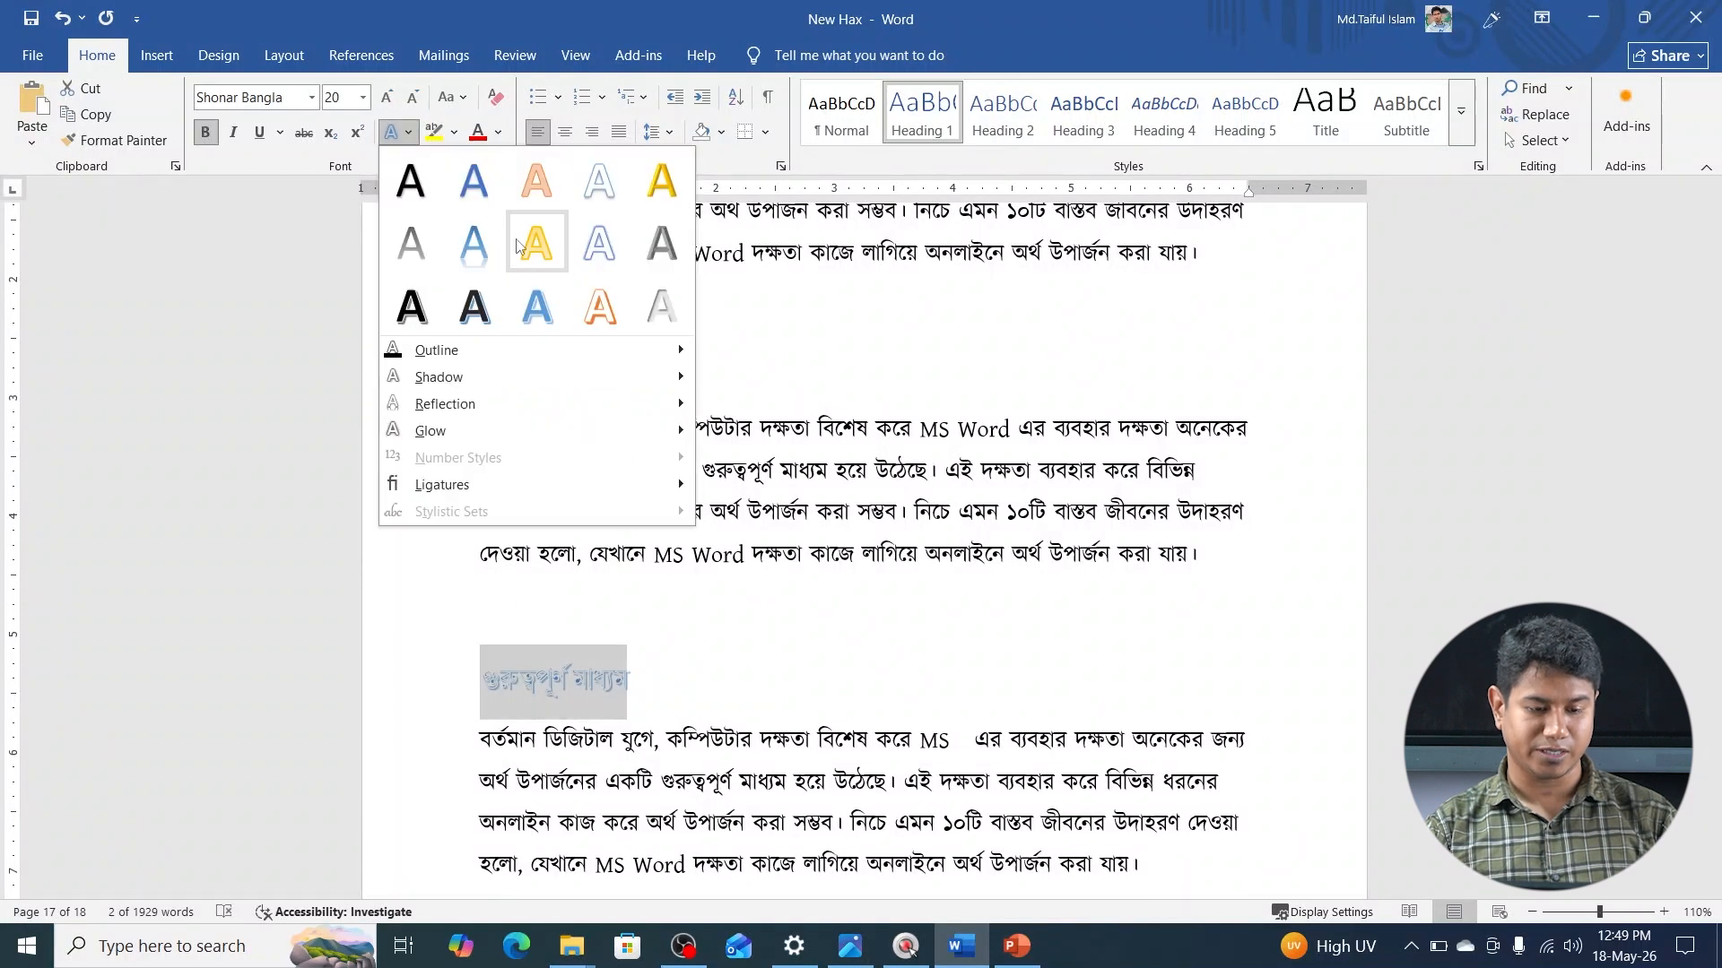
pyautogui.click(714, 679)
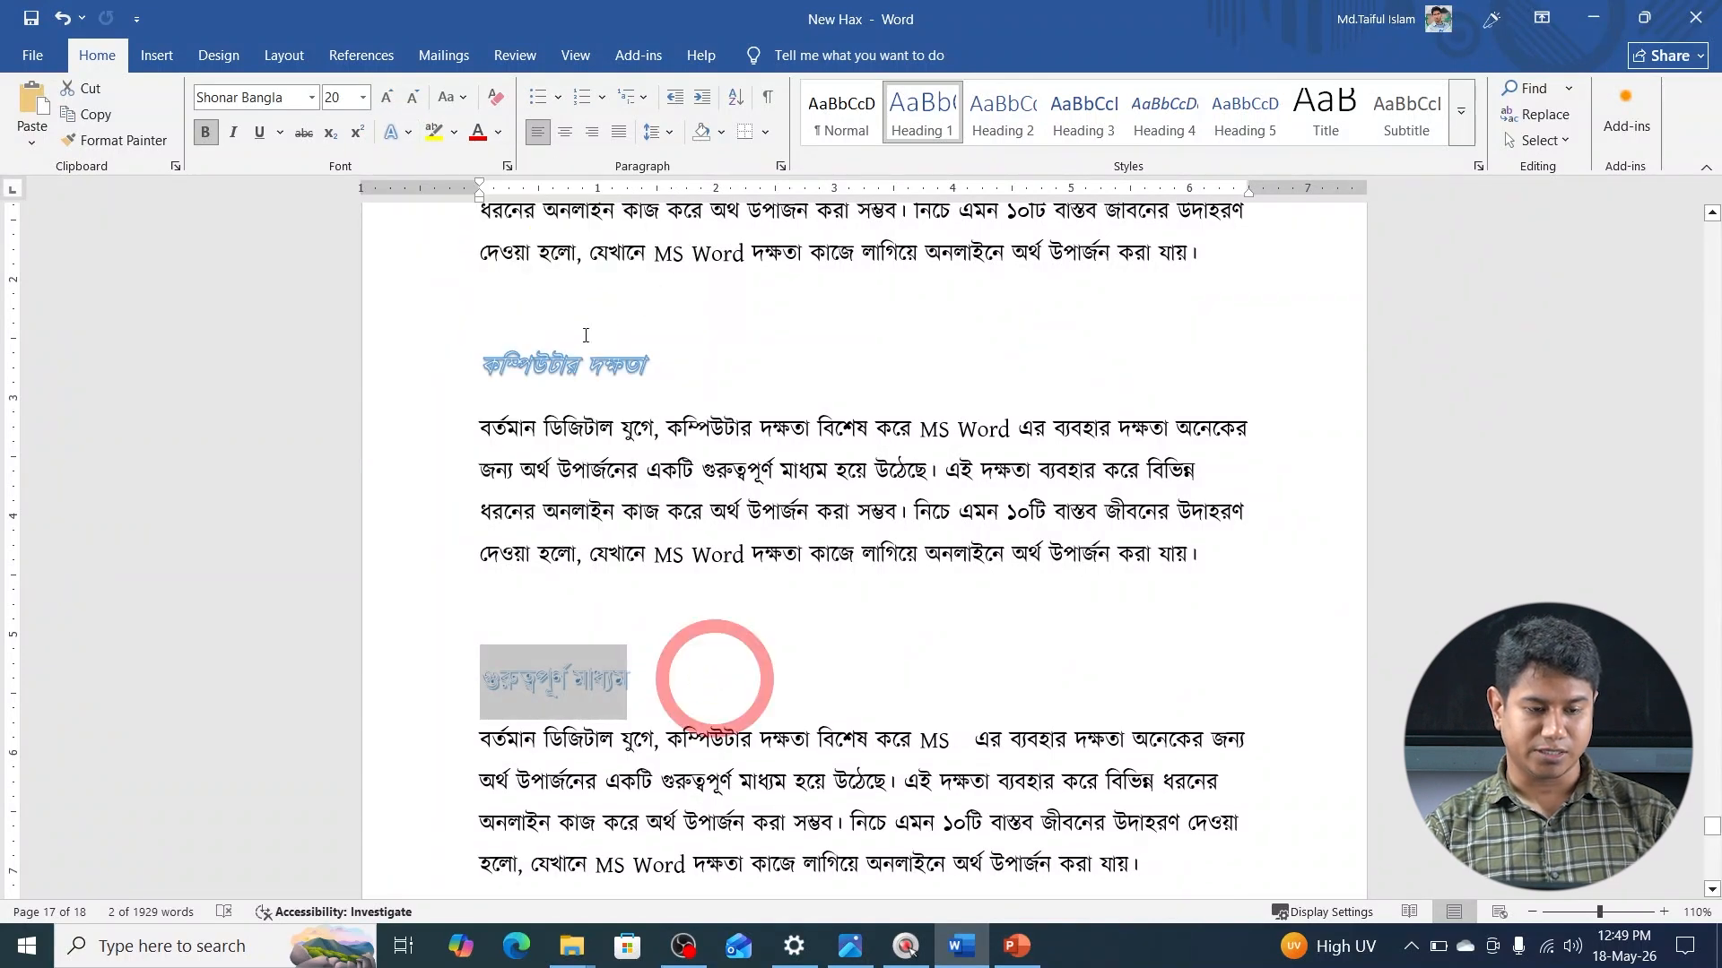
pyautogui.click(498, 133)
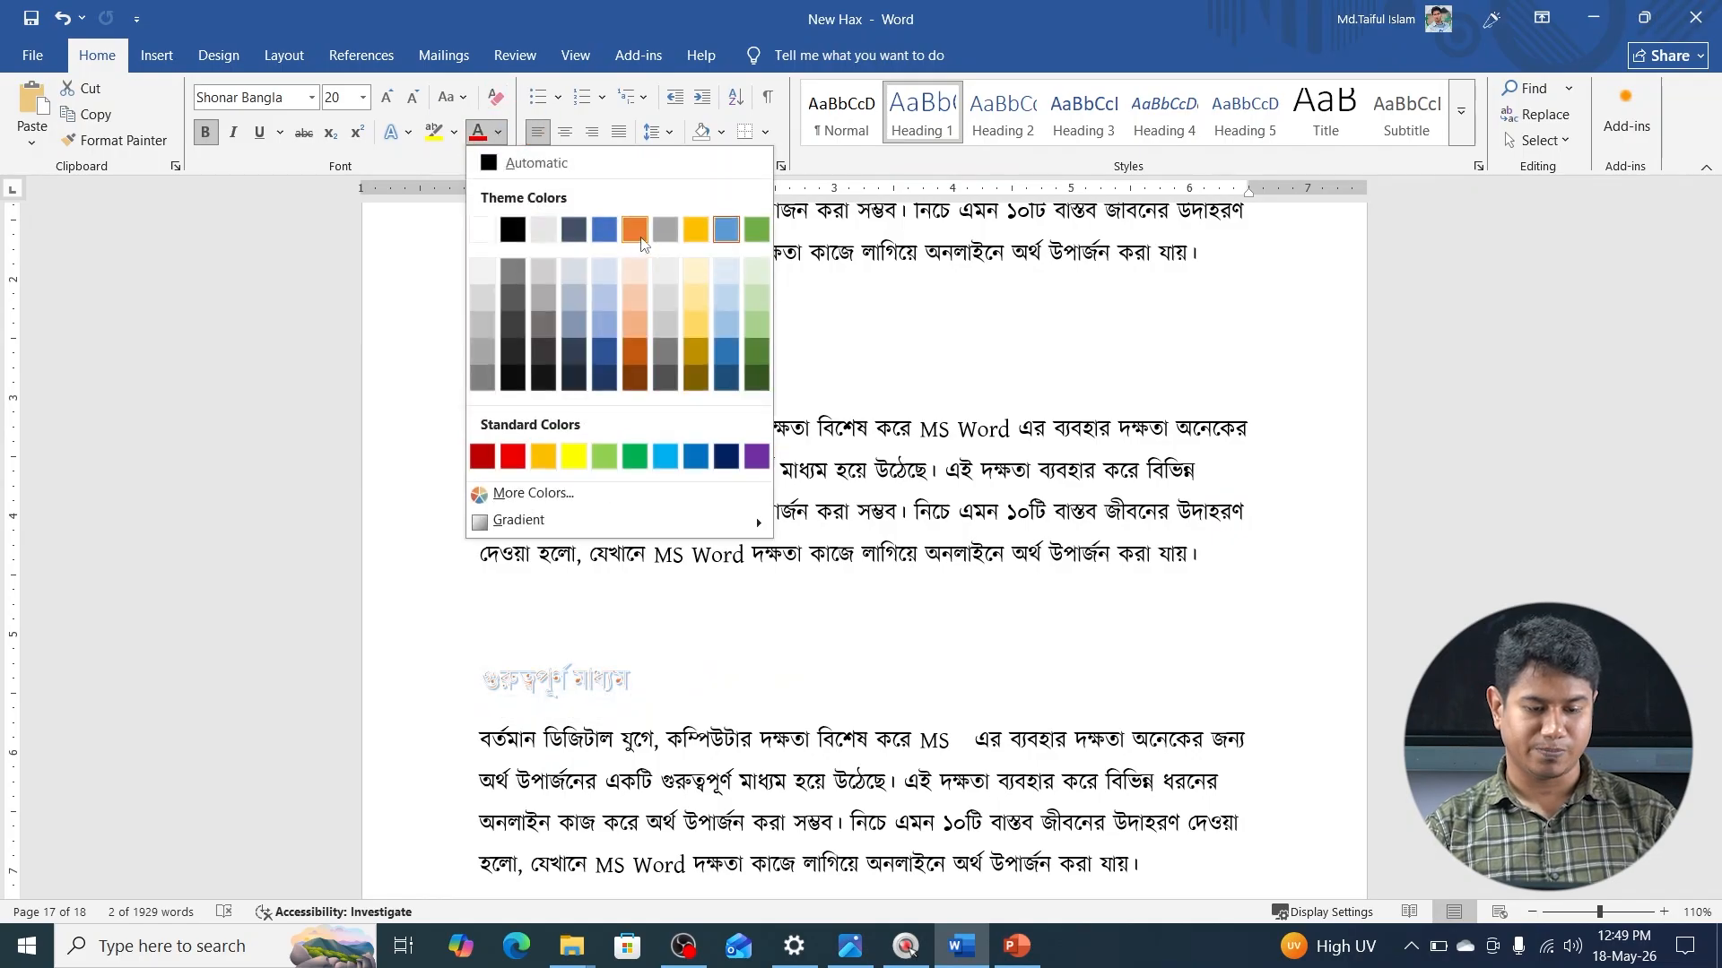
pyautogui.click(696, 321)
pyautogui.click(714, 673)
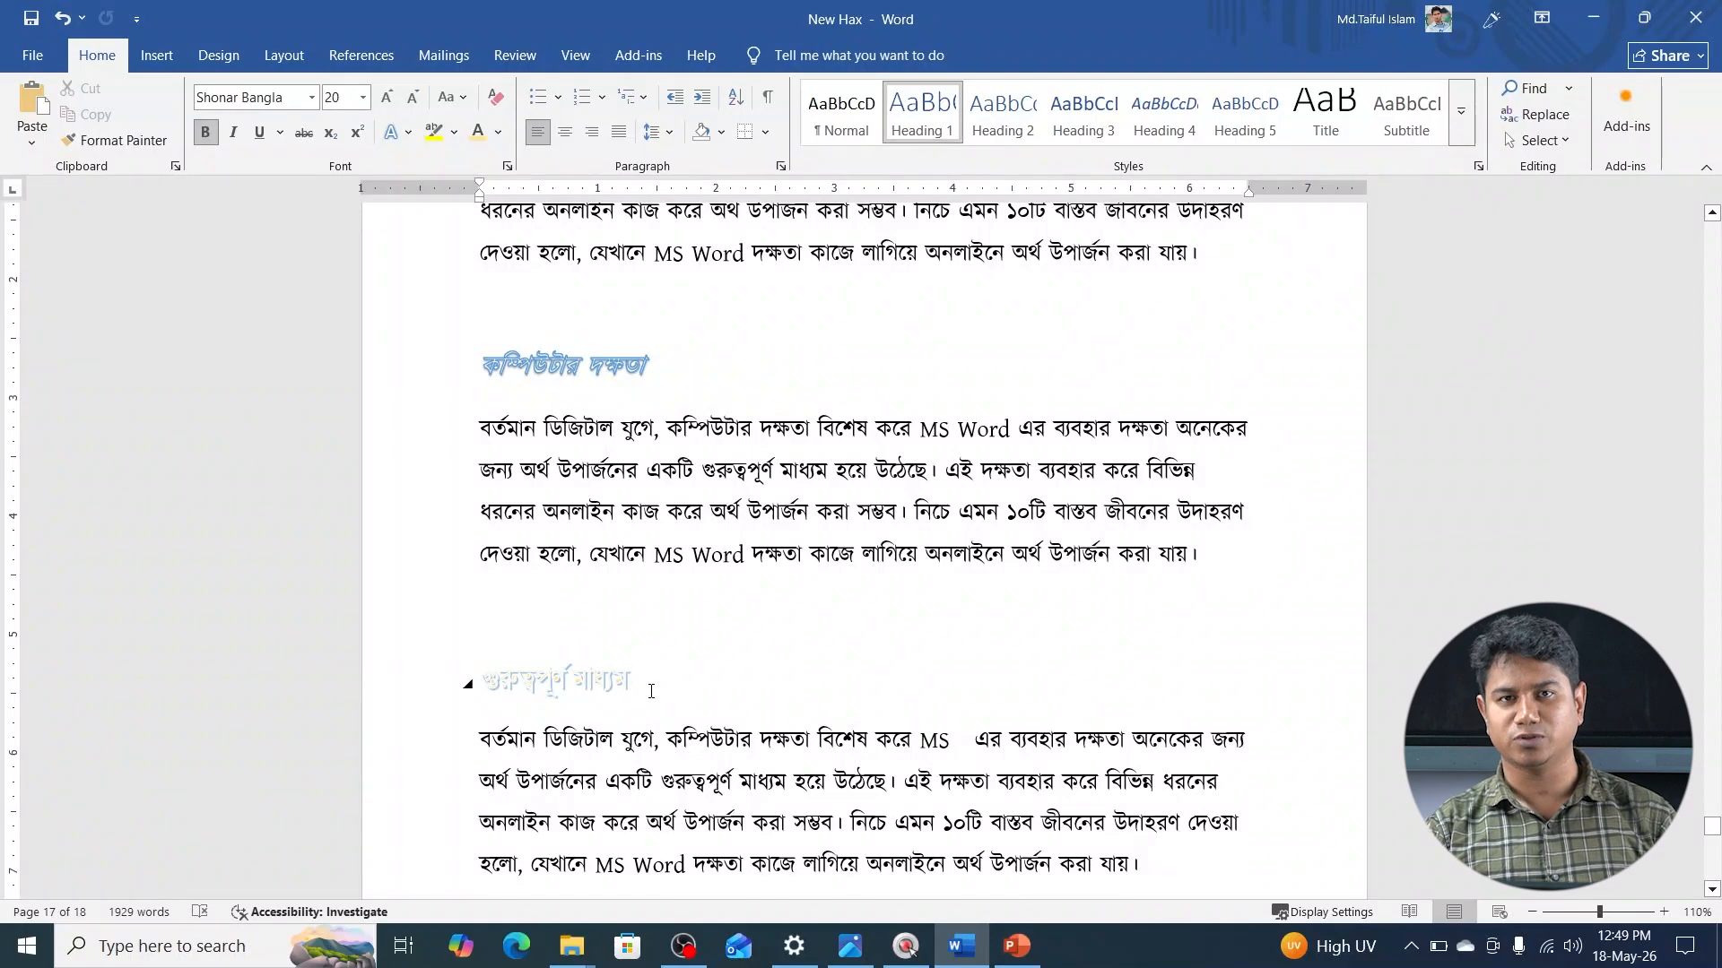
# - Set the font colour of the heading "গুরুত্বপূর্ণ মাধ্যম" to the standard red
pyautogui.hotkey('shift', 'Home')
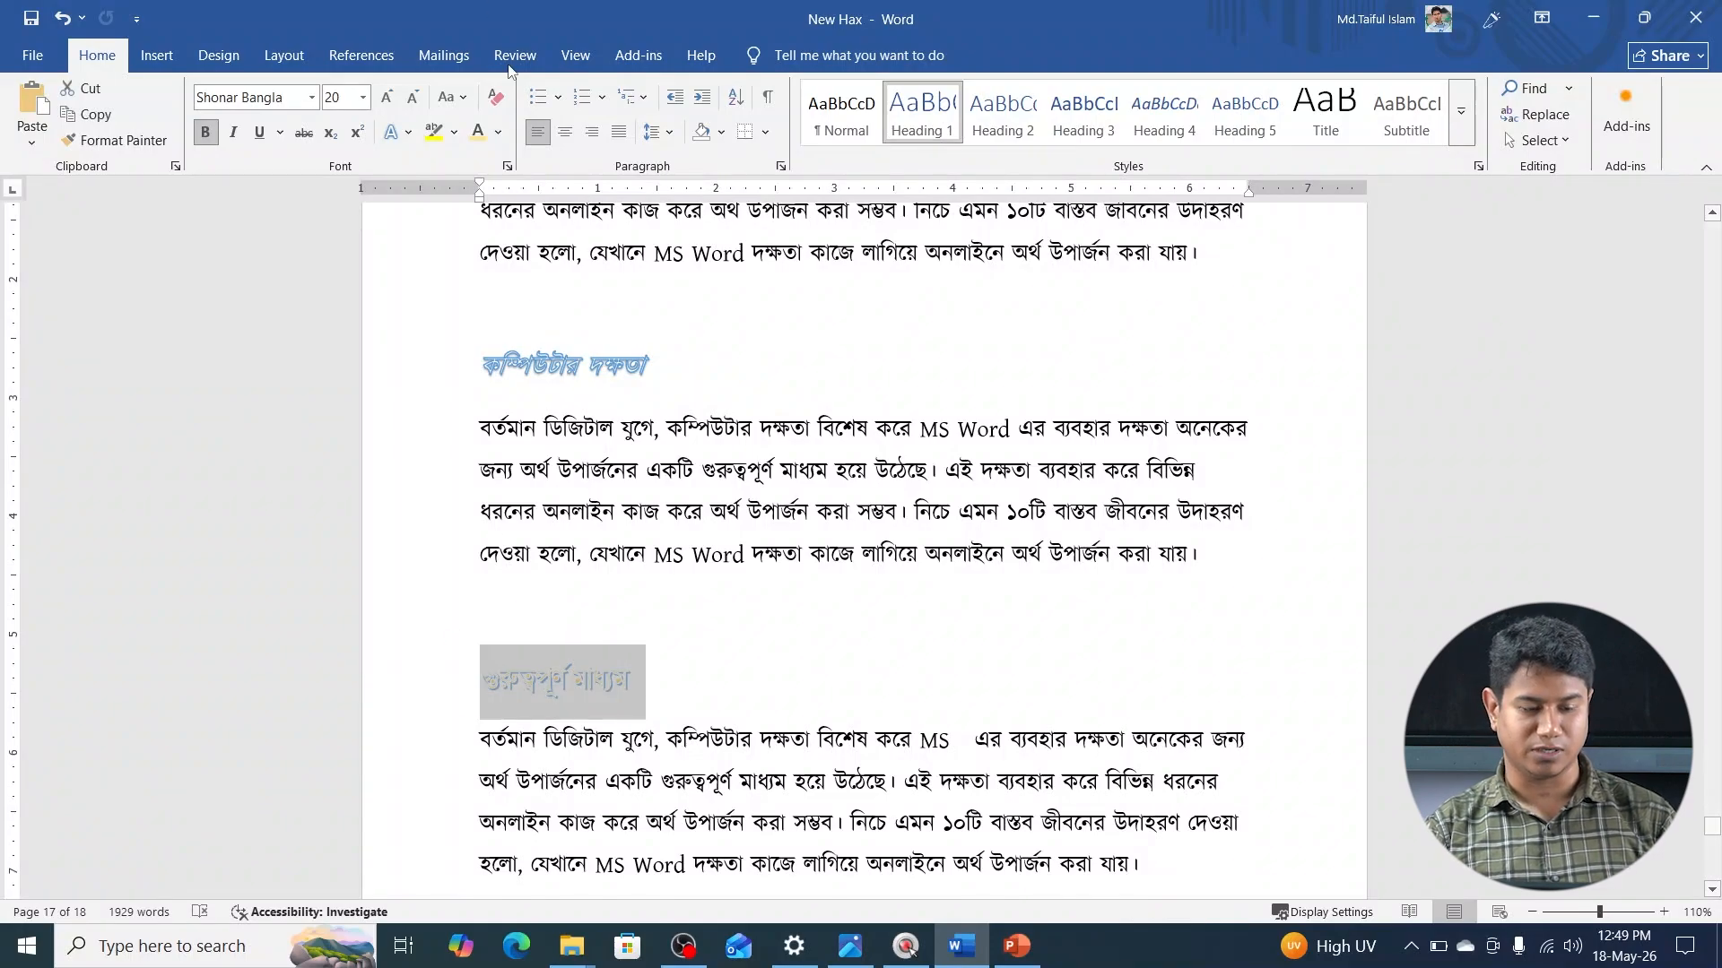
pyautogui.click(498, 132)
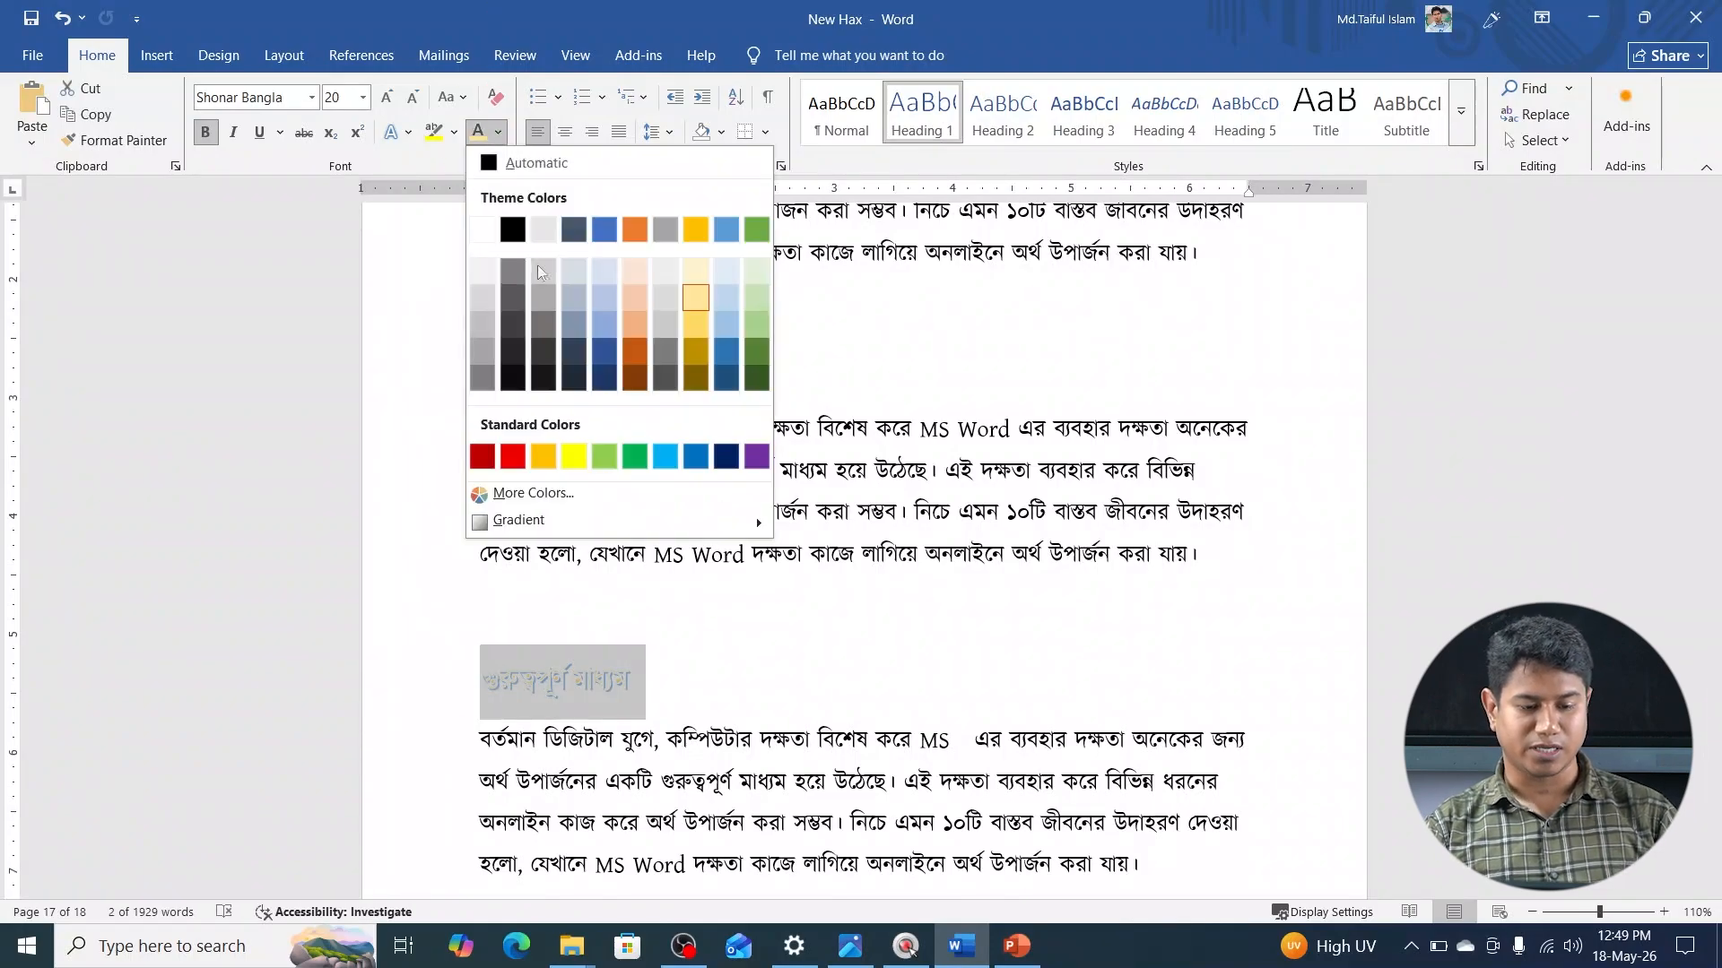
pyautogui.click(513, 456)
pyautogui.click(690, 679)
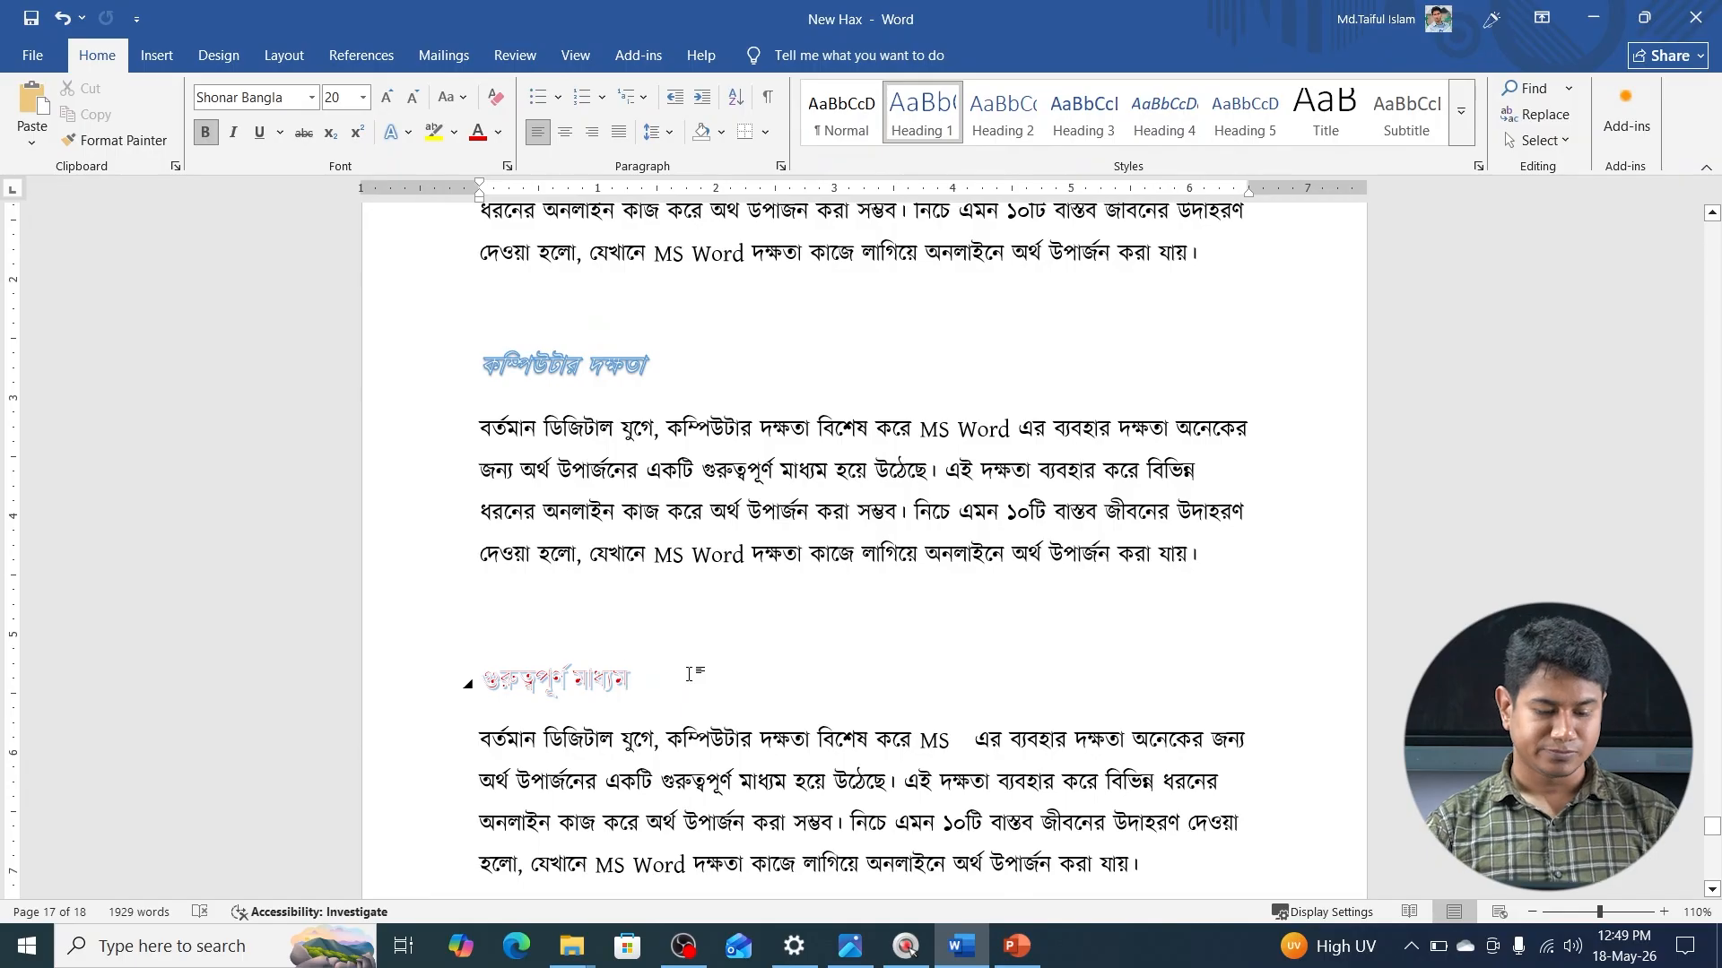
# - Clear only the character formatting of the heading "গুরুত্বপূর্ণ মাধ্যম", keeping its paragraph style
pyautogui.moveTo(741, 686); pyautogui.dragTo(500, 698)
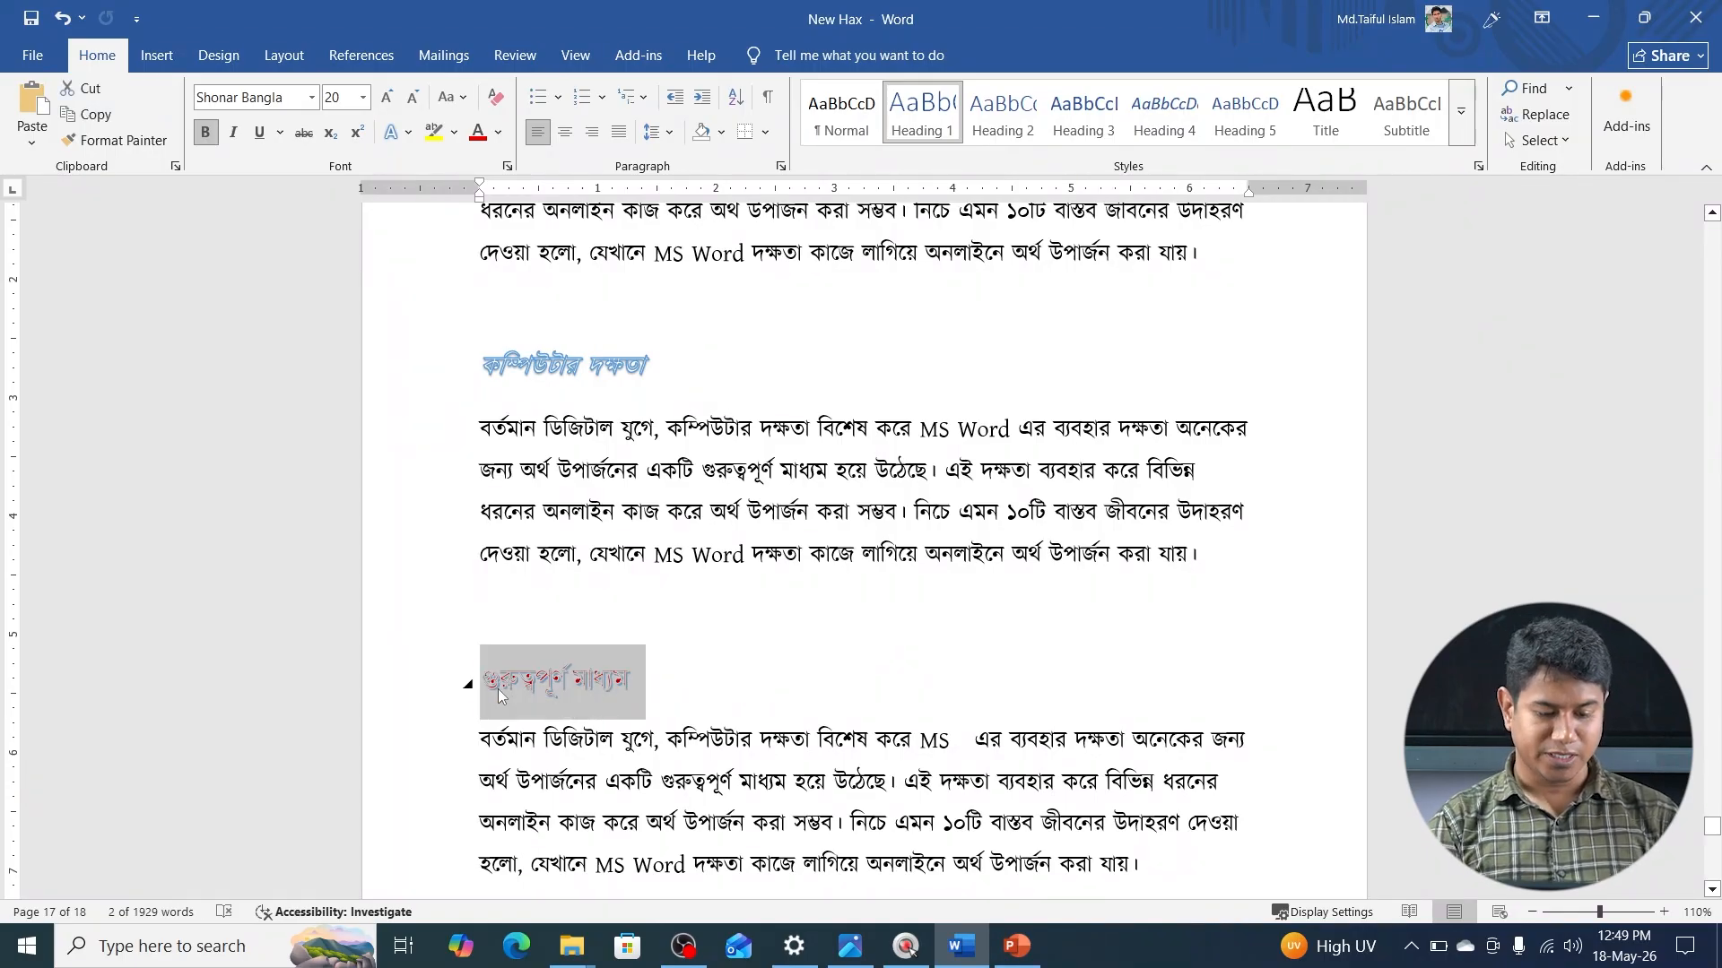
pyautogui.hotkey('ctrl', 'space')
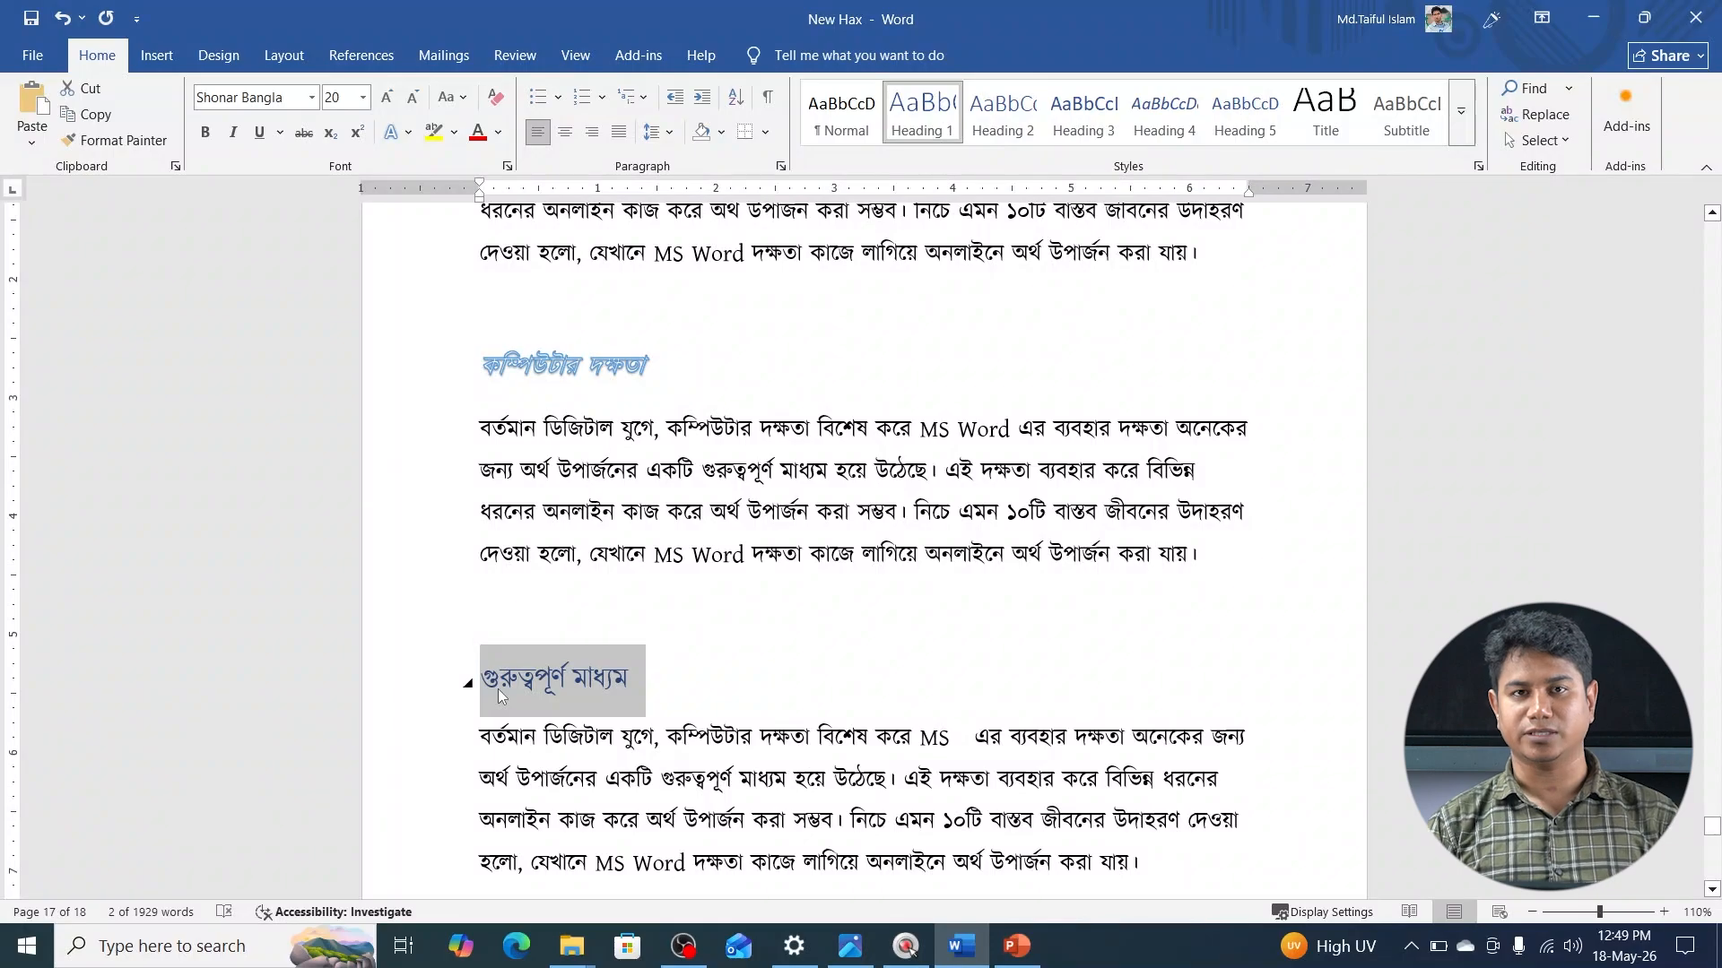
pyautogui.click(765, 669)
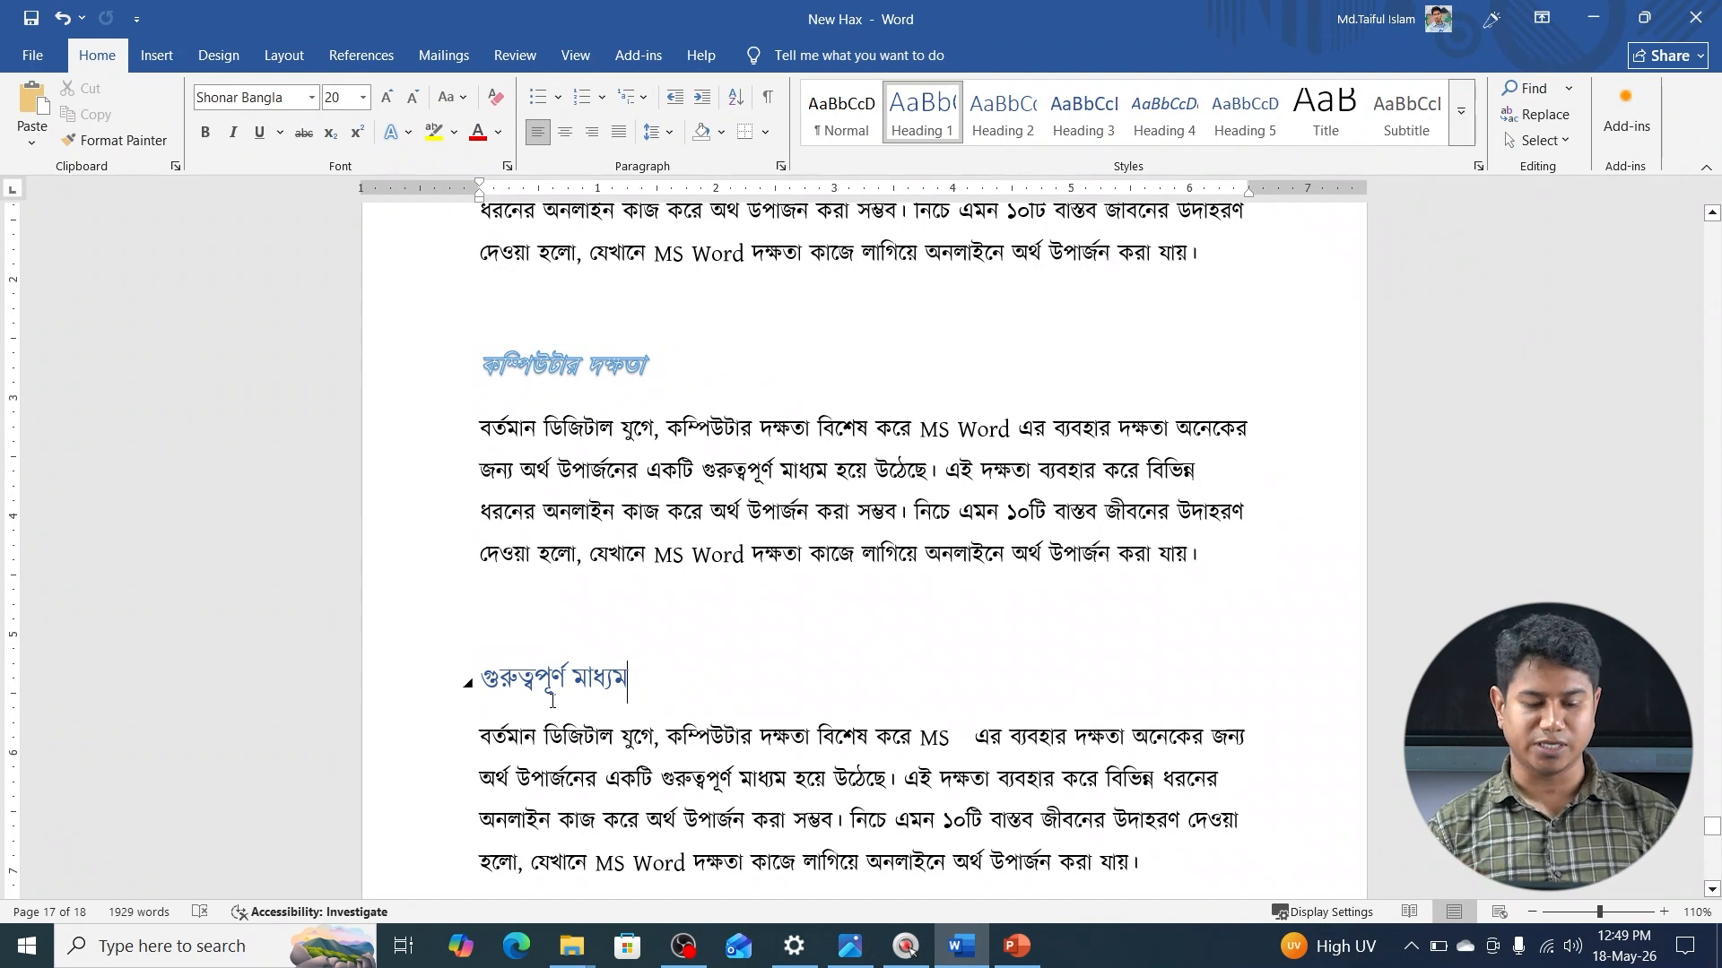
# - Check the Normal style reset notes in PowerPoint, and apply the Normal style to the heading "গুরুত্বপূর্ণ মাধ্যম" in Word
pyautogui.moveTo(796, 676); pyautogui.dragTo(479, 679)
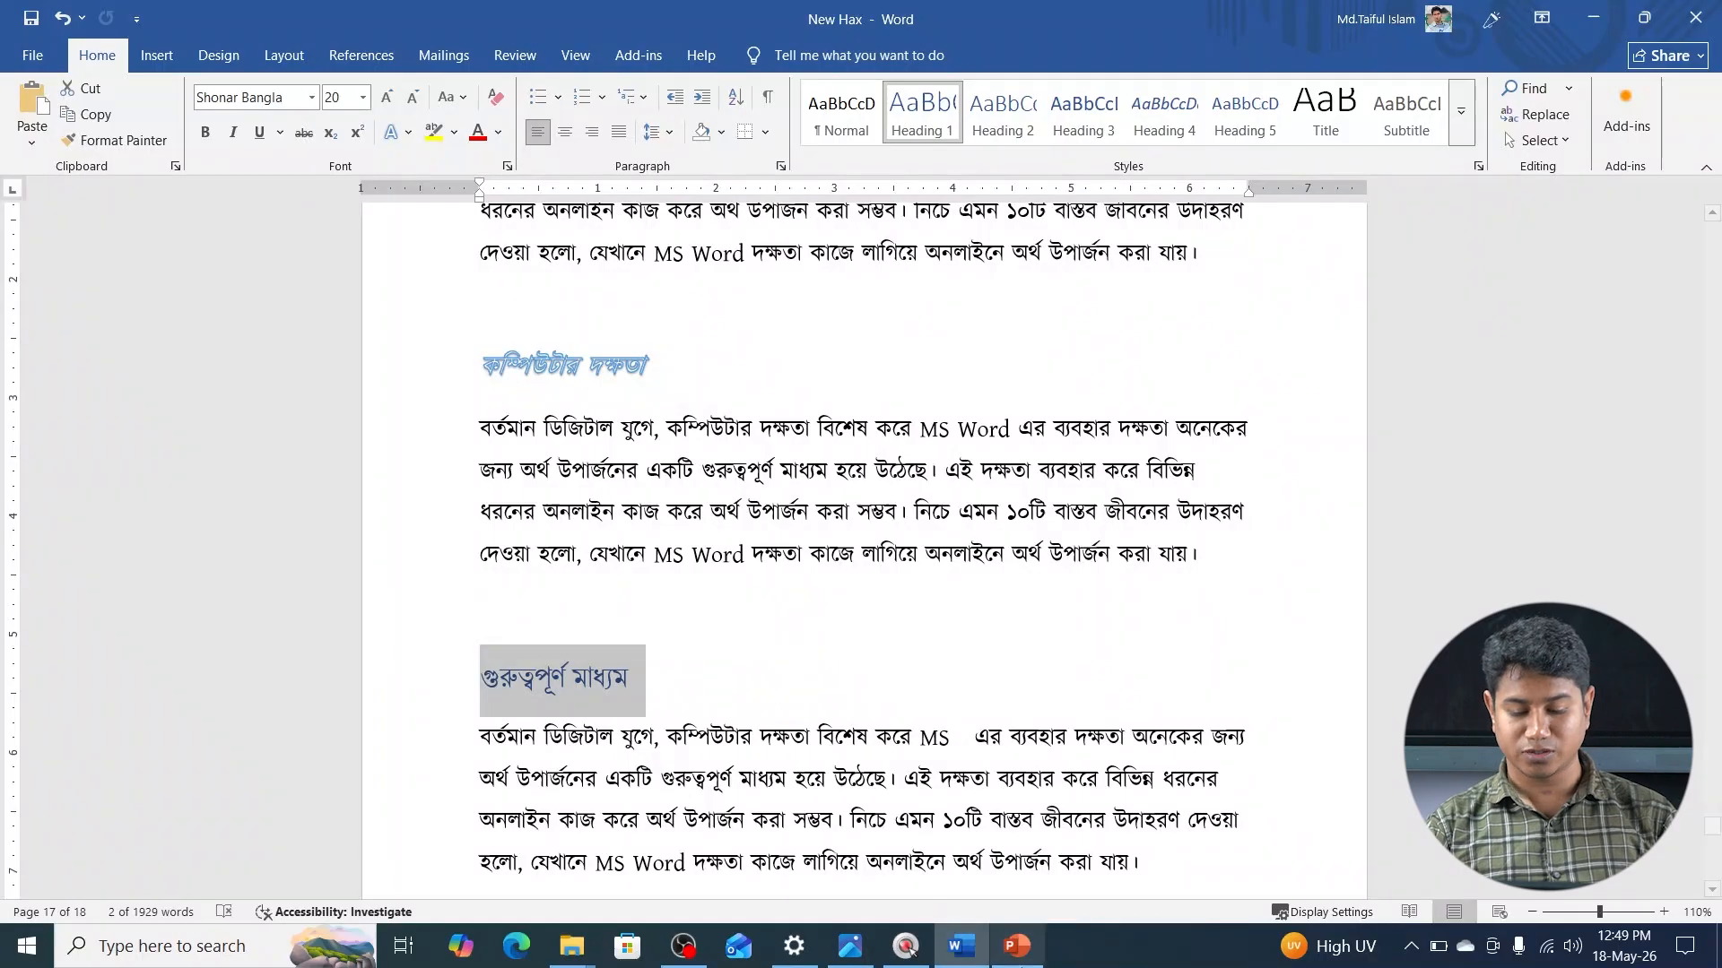
pyautogui.click(1016, 946)
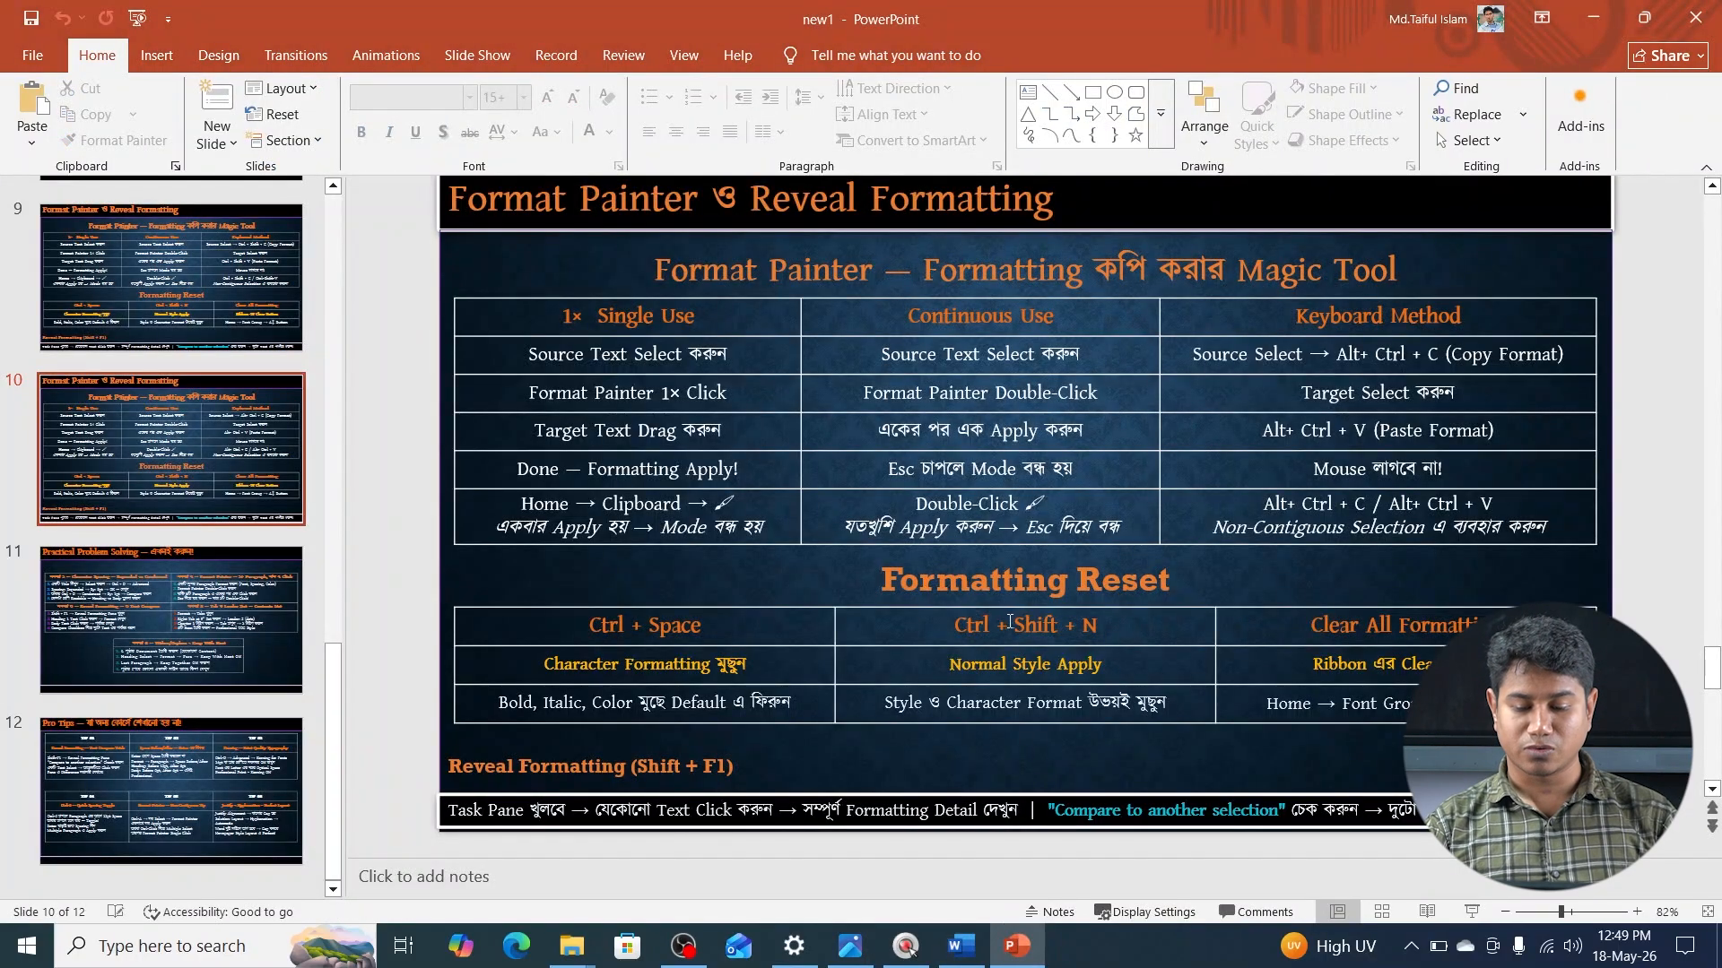
pyautogui.click(961, 946)
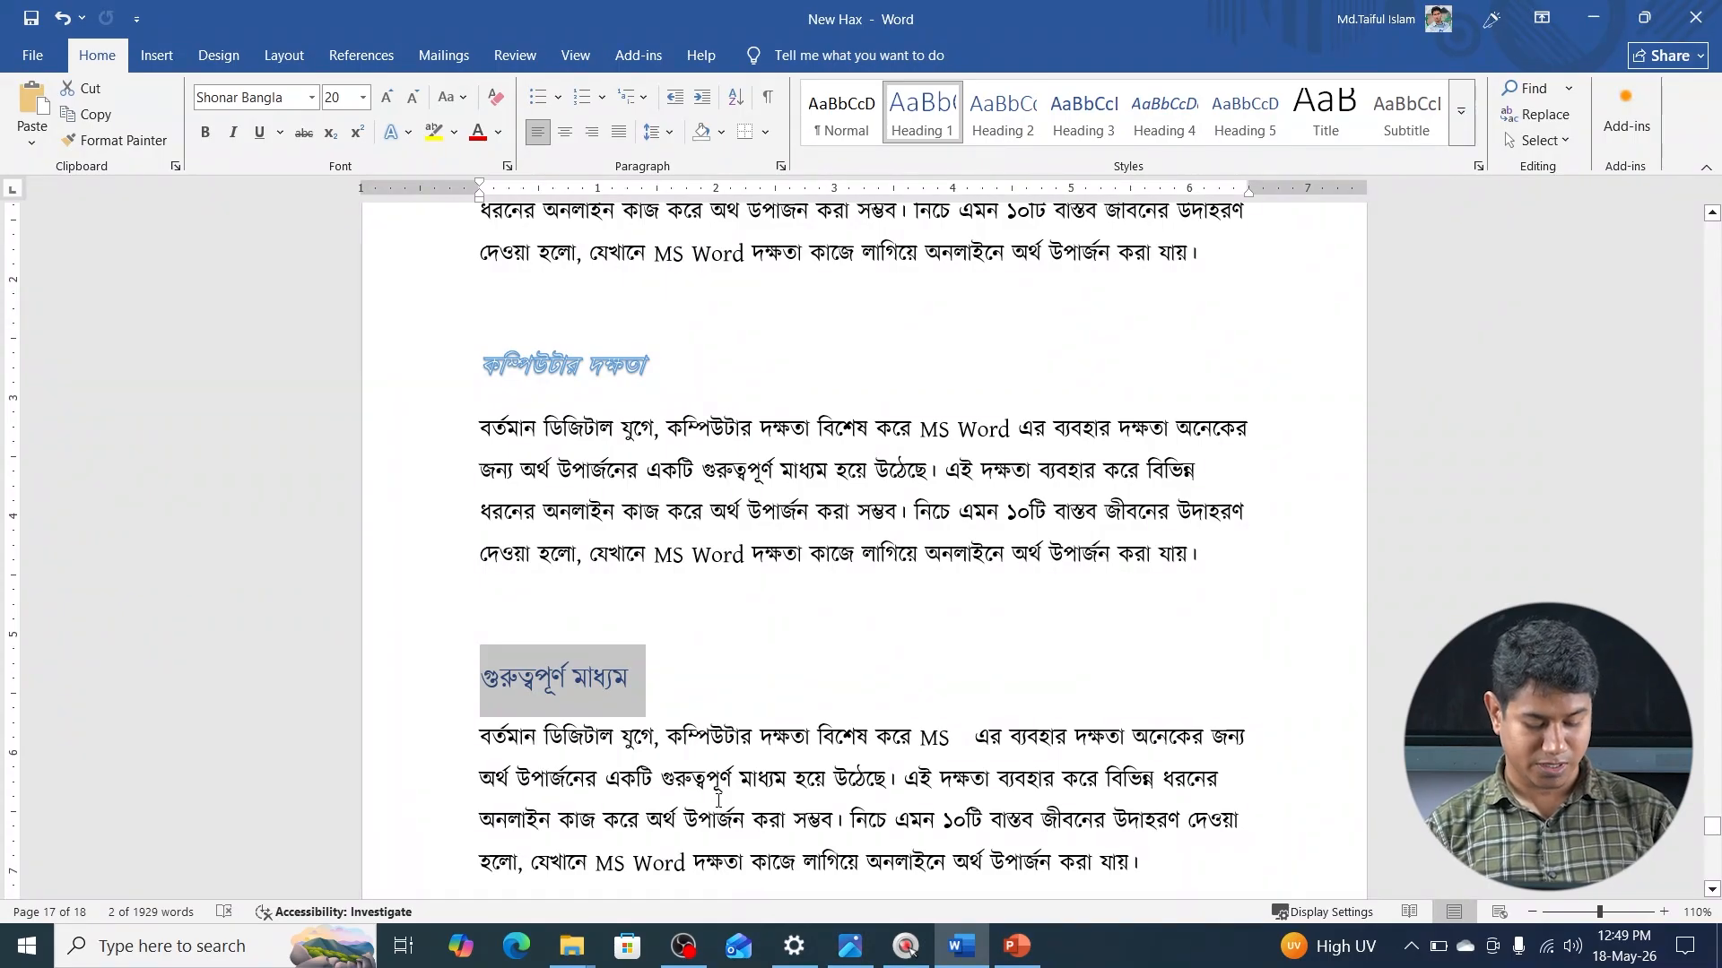
pyautogui.hotkey('ctrl', 'shift', 'n')
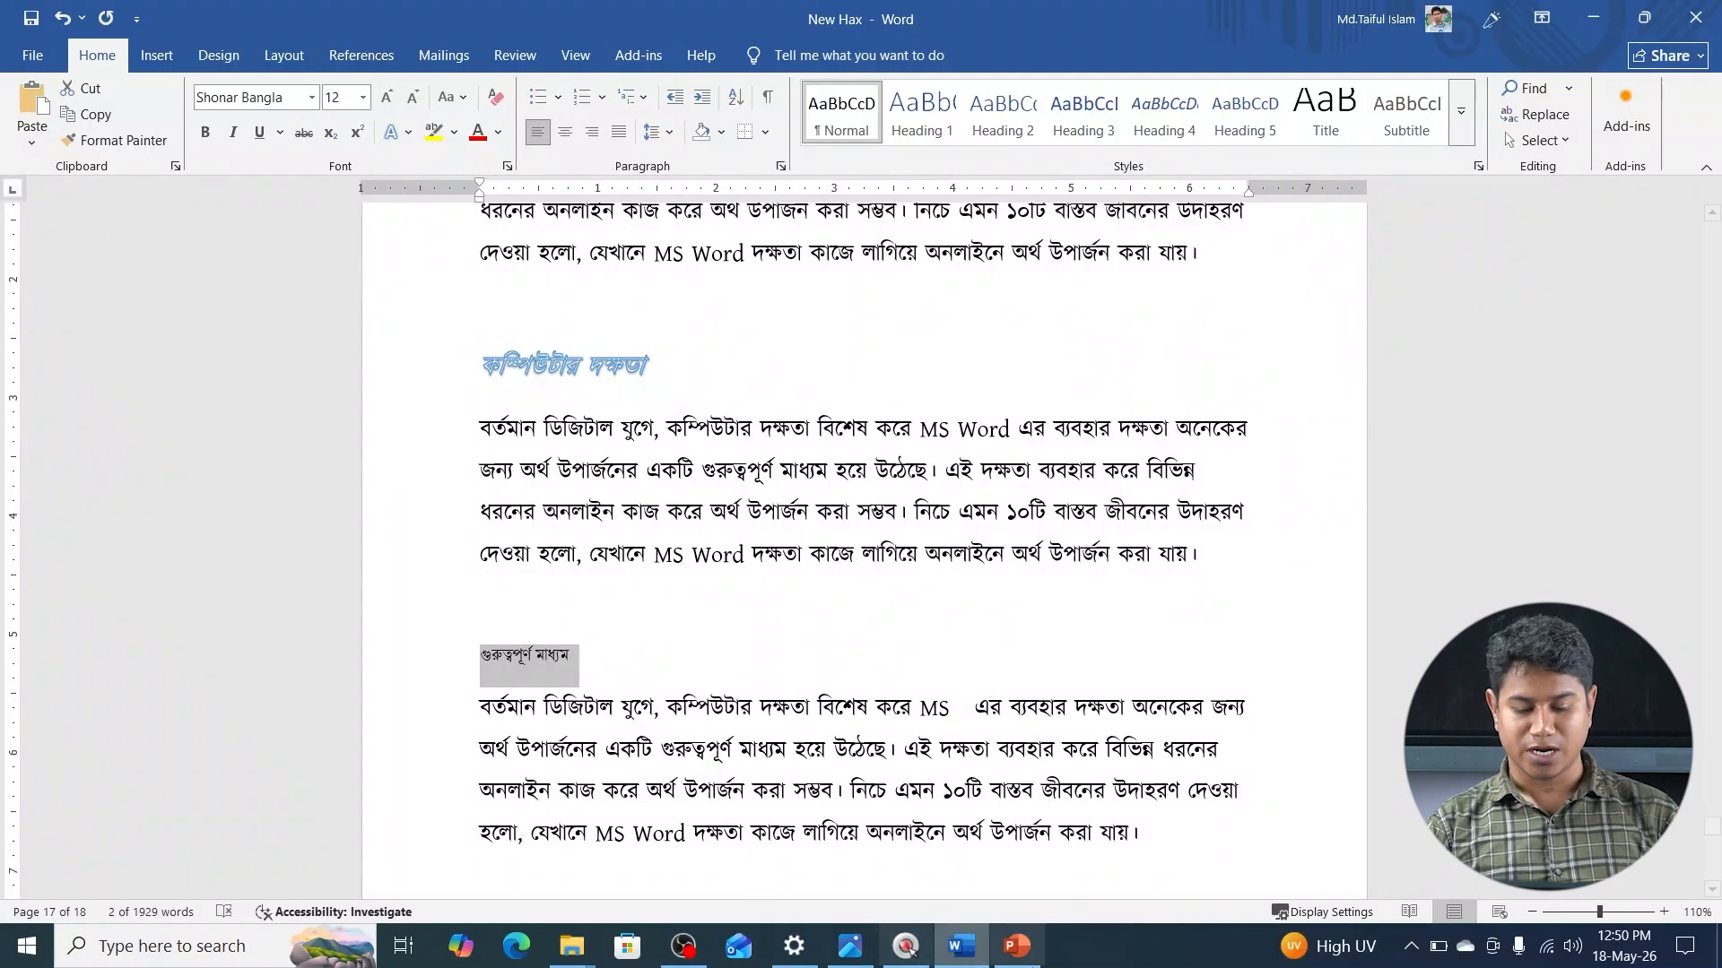
# - Check the Clear All Formatting notes in PowerPoint, and clear all formatting from the heading "কম্পিউটার দক্ষতা" in Word
pyautogui.click(1016, 946)
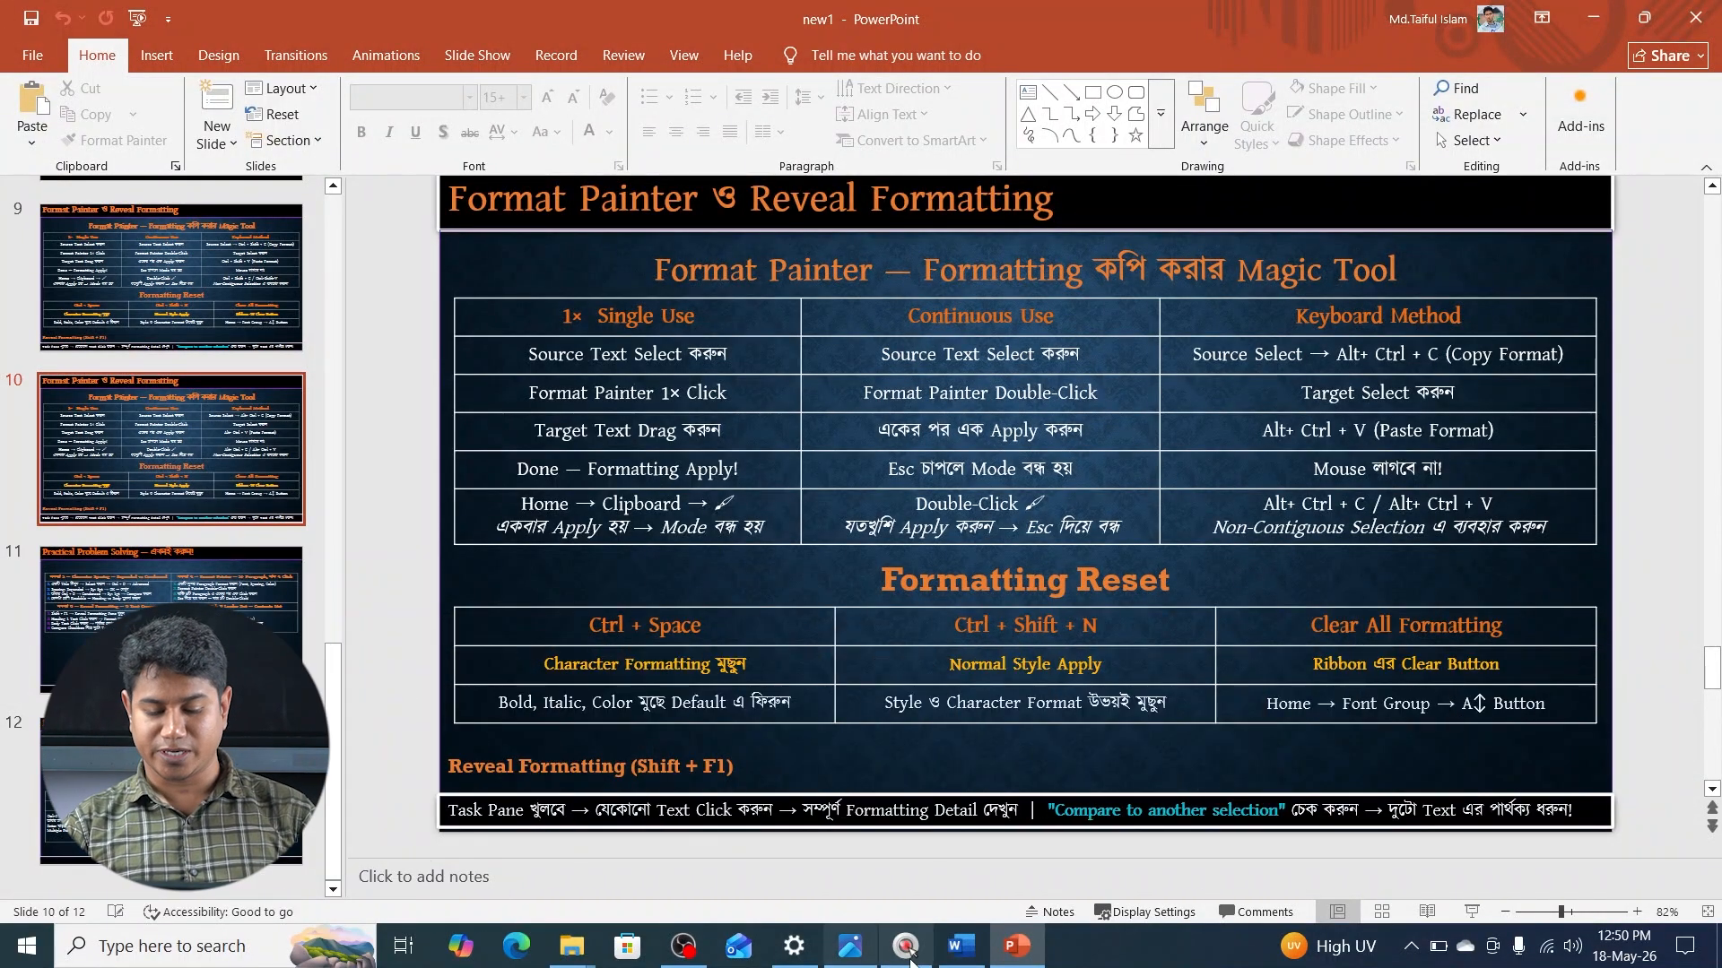
pyautogui.click(960, 946)
pyautogui.scroll(3, 621, 632)
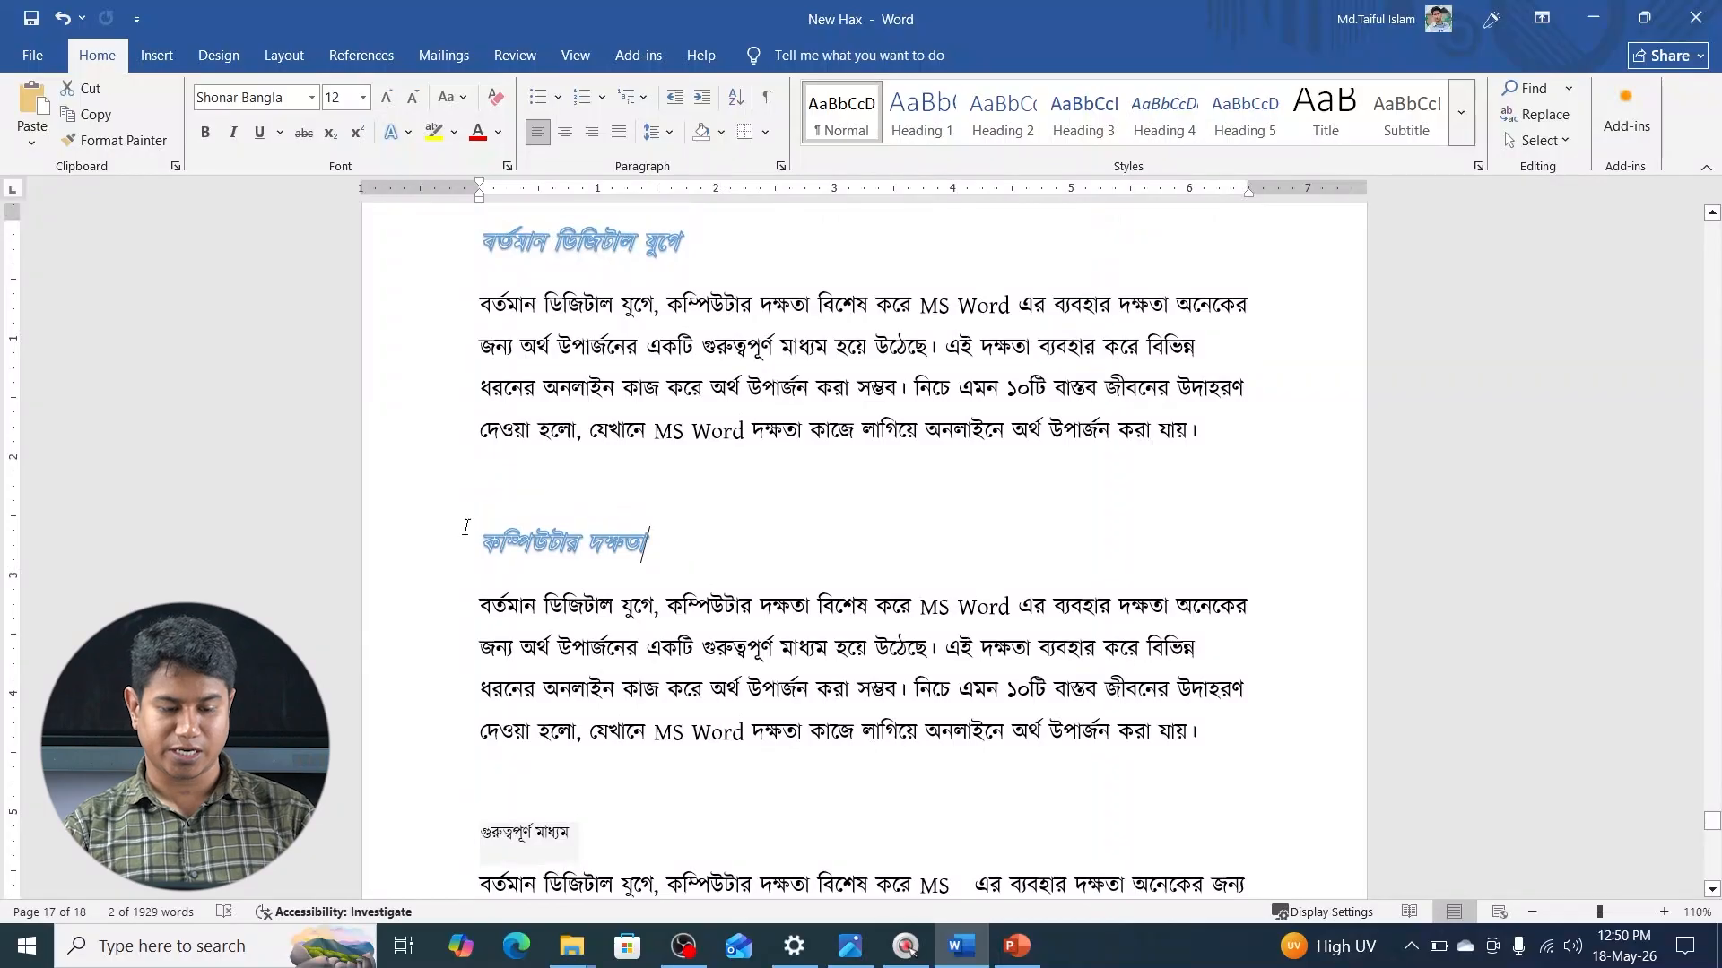
pyautogui.click(409, 529)
pyautogui.moveTo(482, 547); pyautogui.dragTo(691, 548)
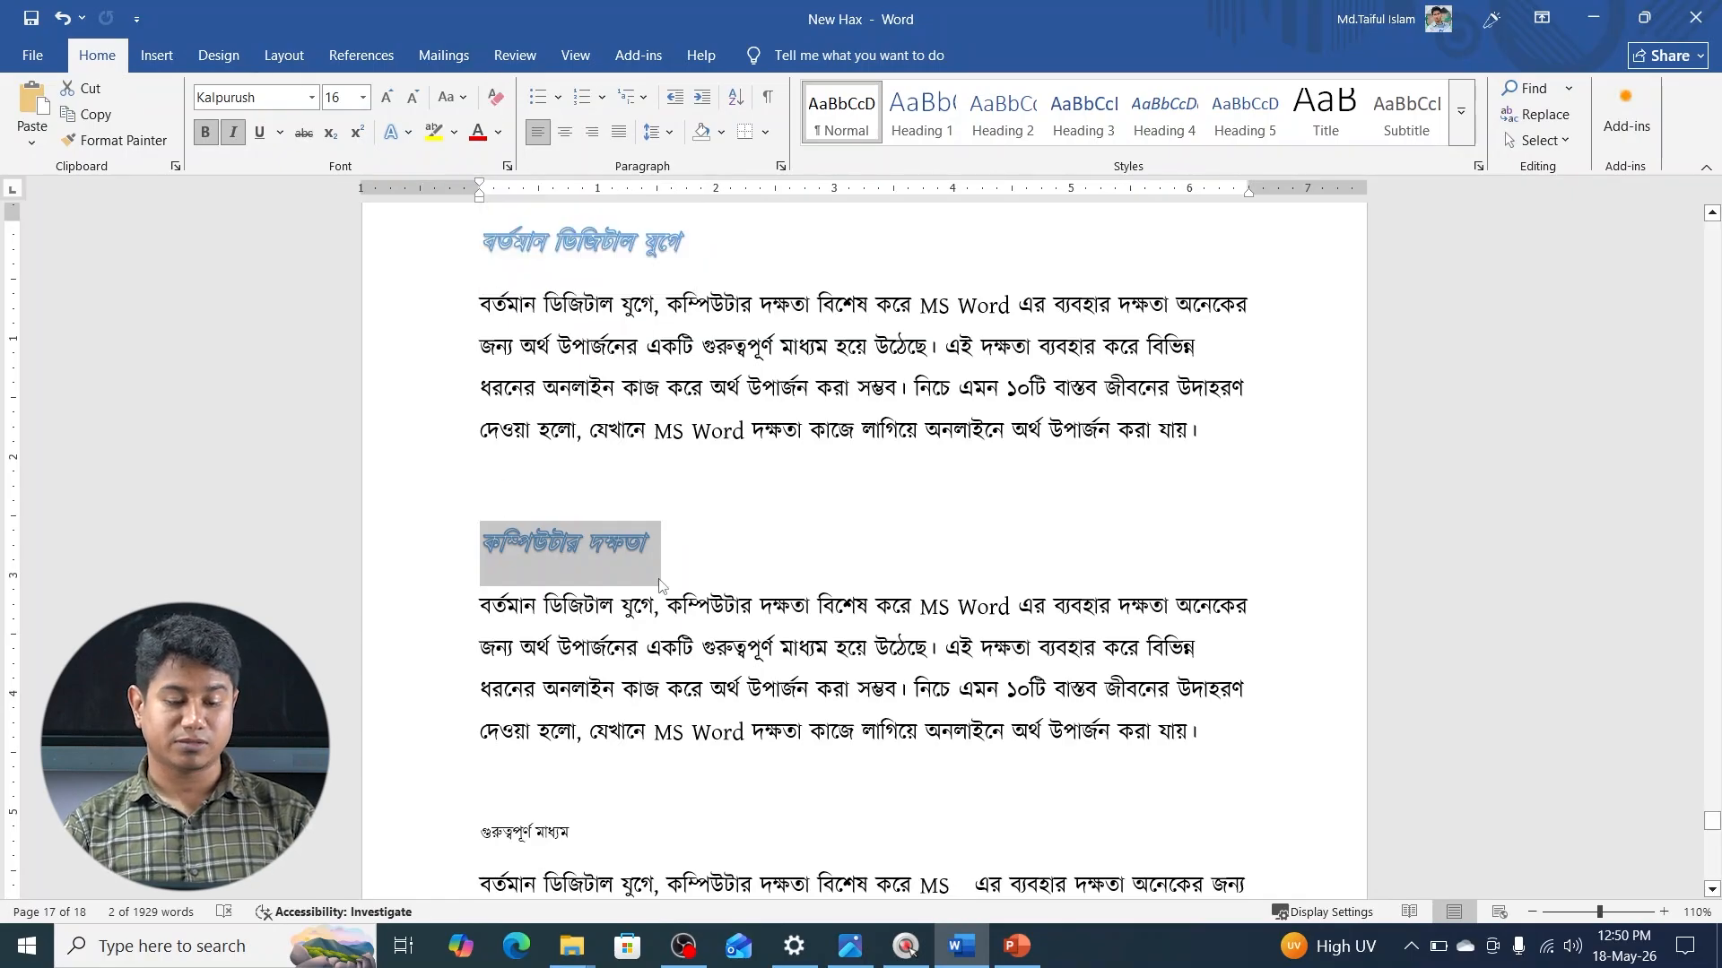
pyautogui.click(493, 99)
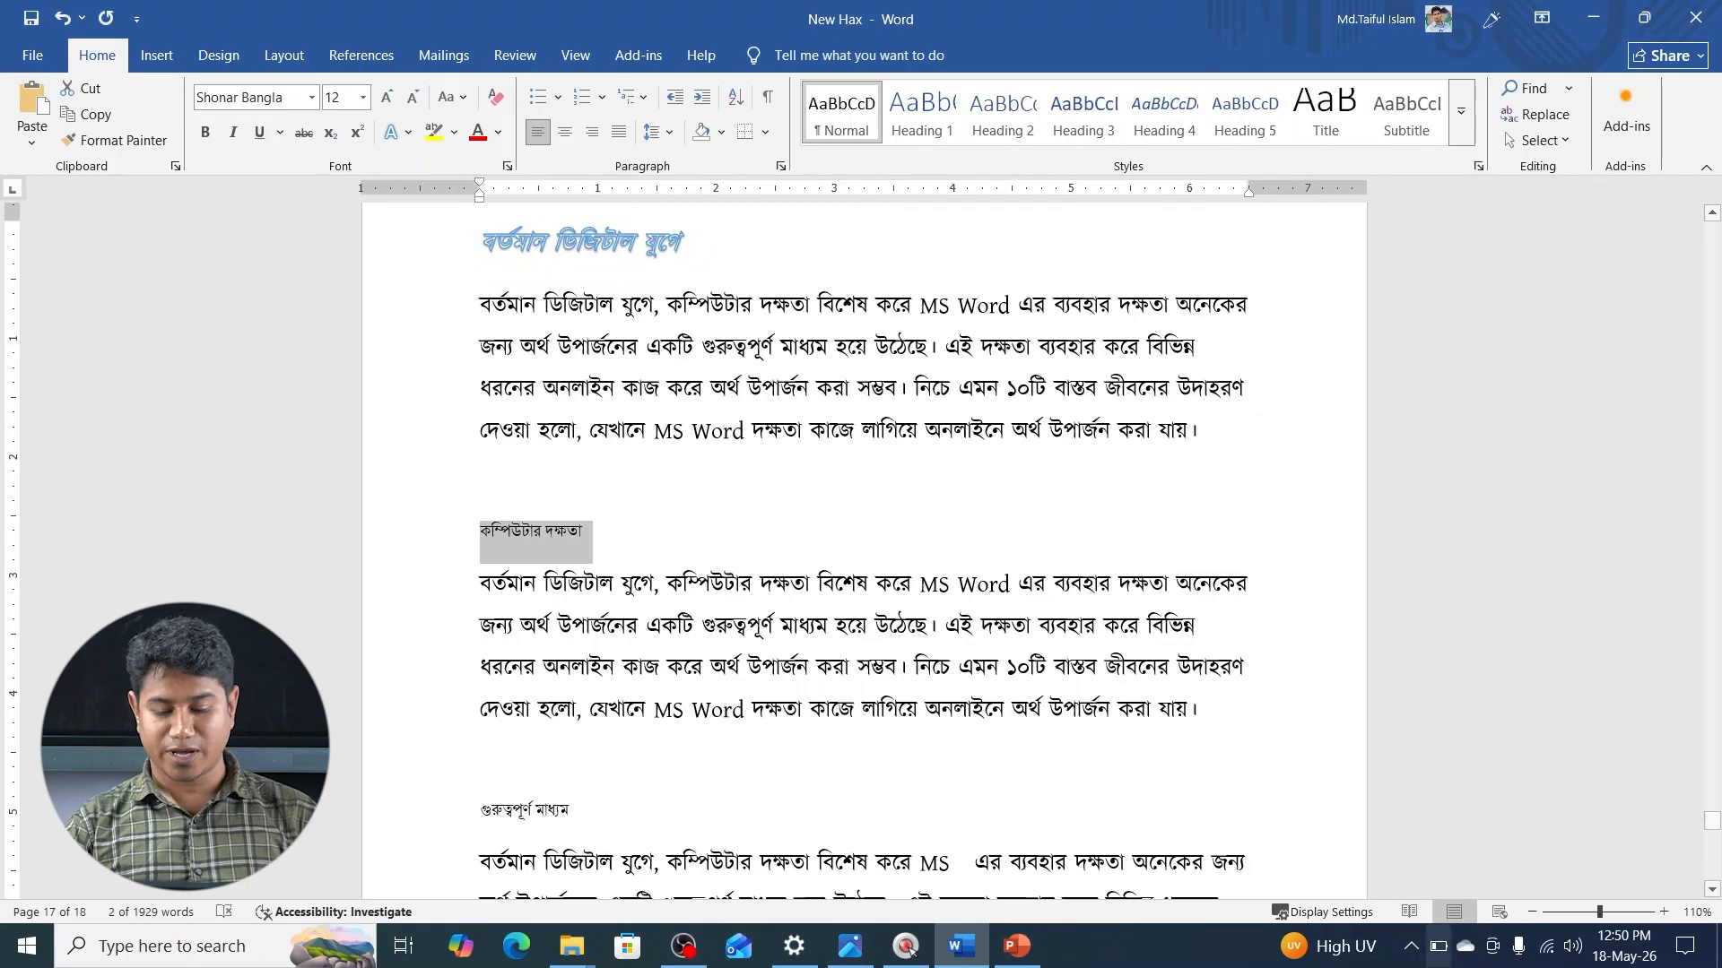
# - Read the Reveal Formatting notes in PowerPoint, and reveal the formatting of the word "বর্তমান" starting the paragraph below "কম্পিউটার দক্ষতা" in Word
pyautogui.click(1031, 958)
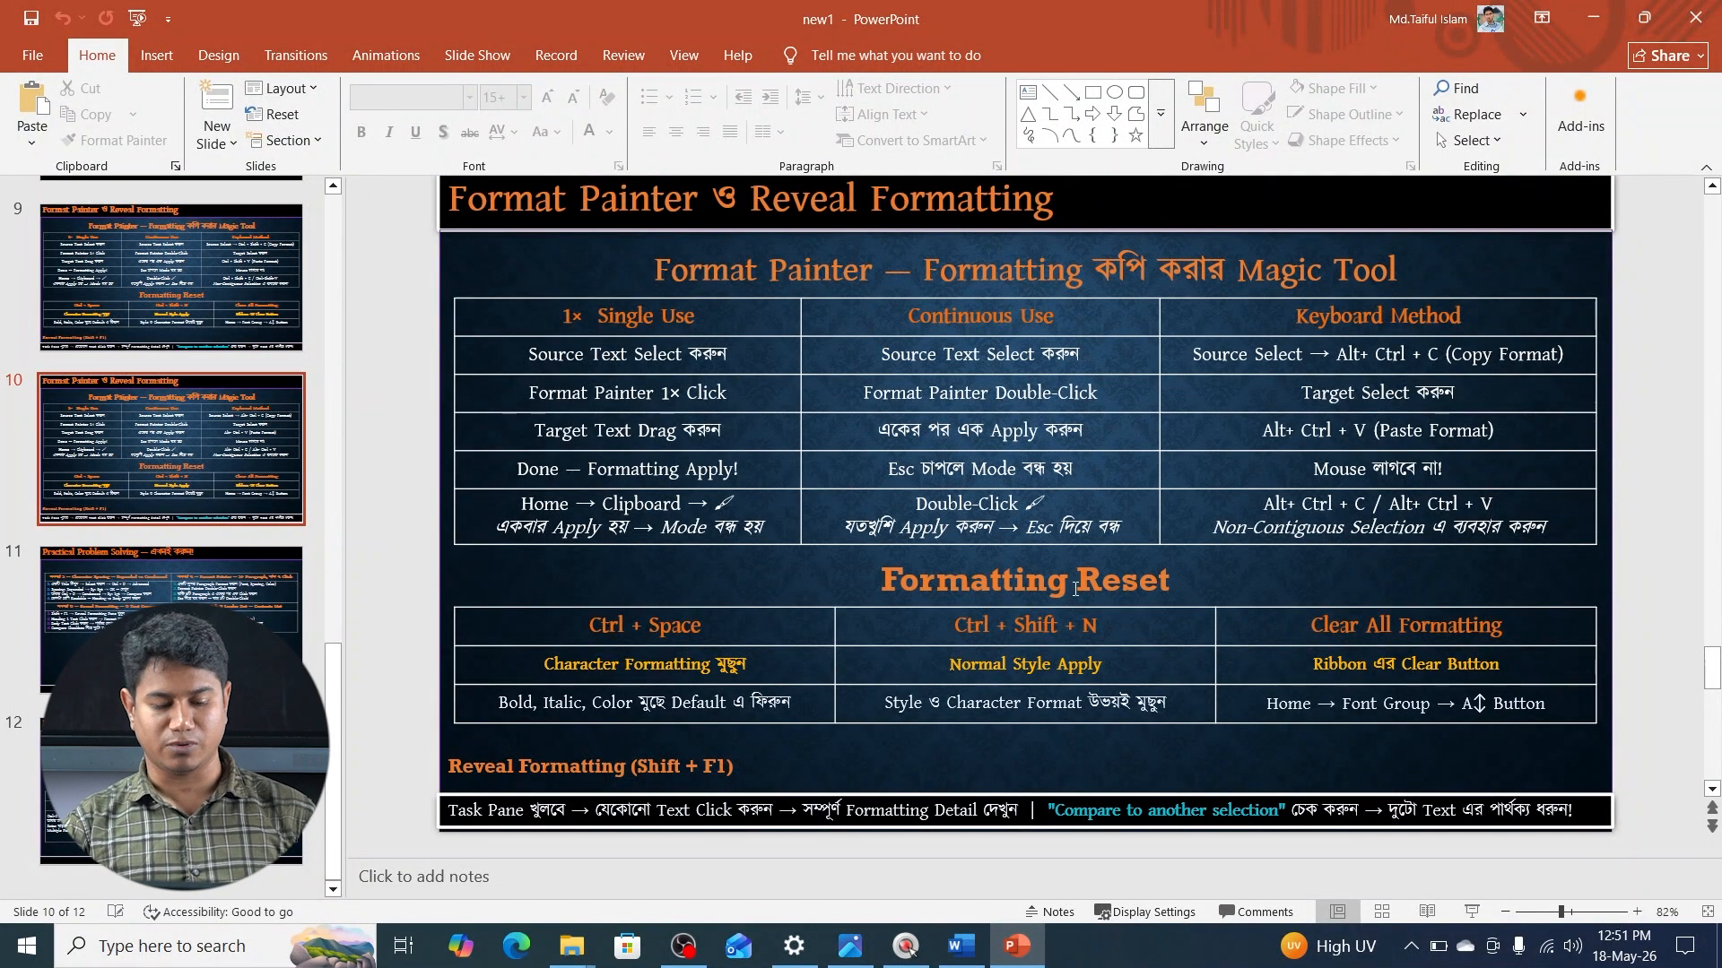
pyautogui.scroll(-1, 1075, 589)
pyautogui.scroll(1, 508, 665)
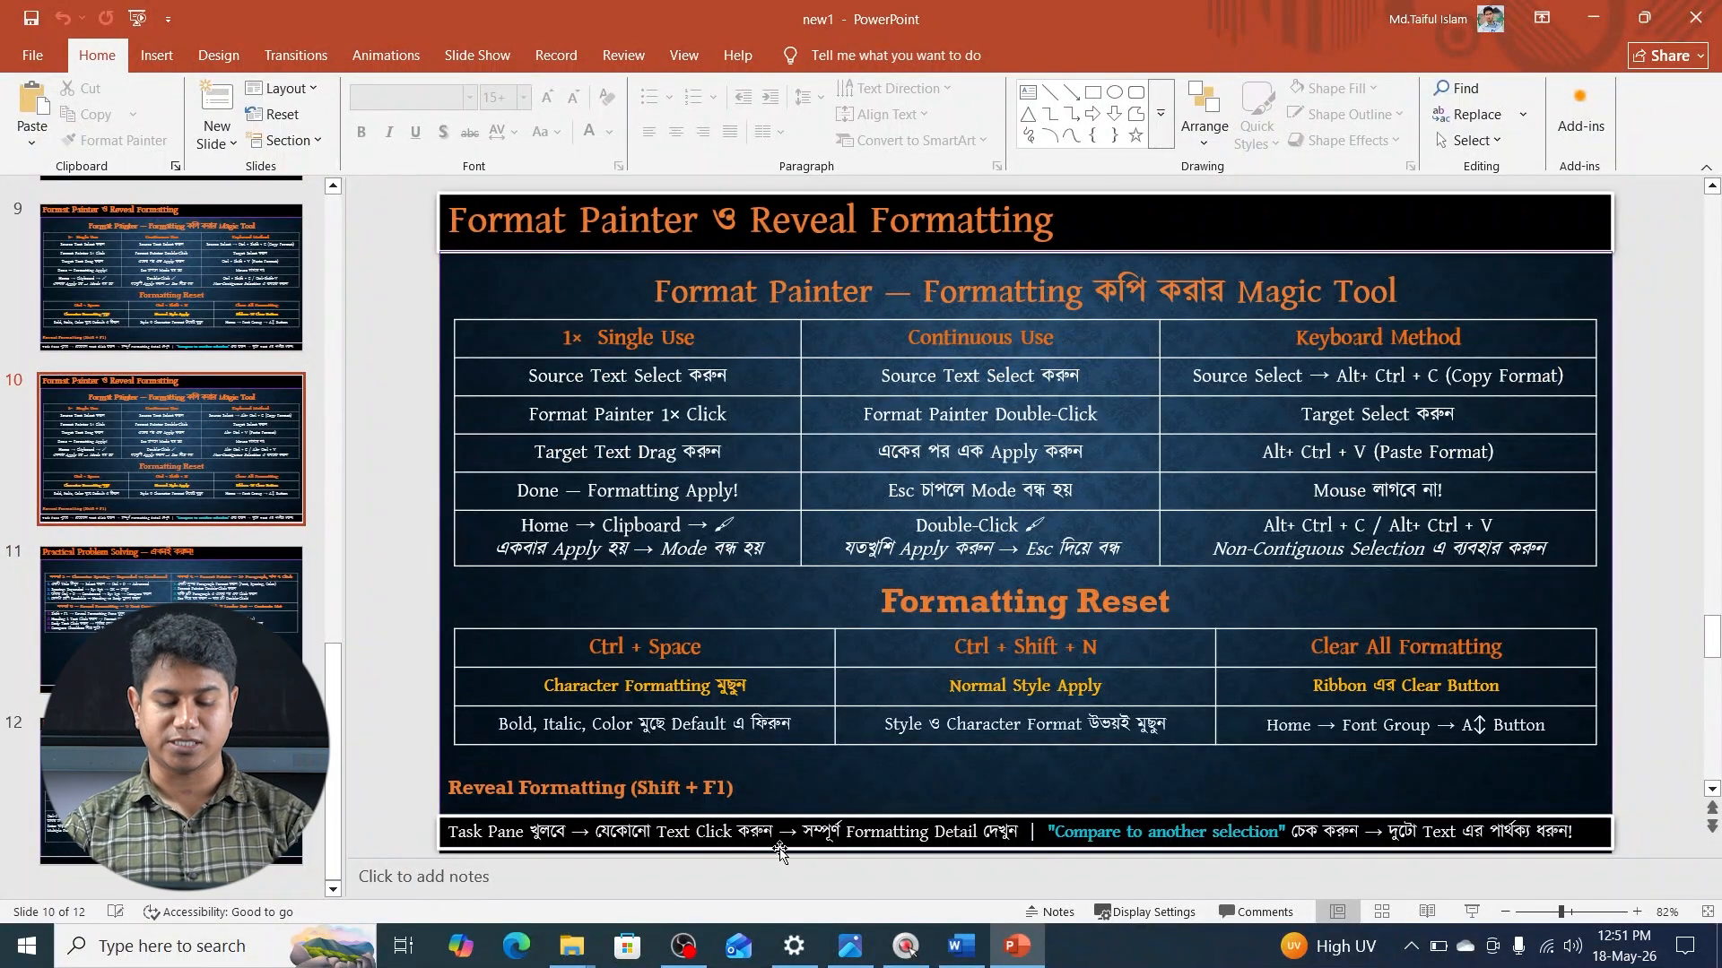
pyautogui.click(961, 946)
pyautogui.click(574, 667)
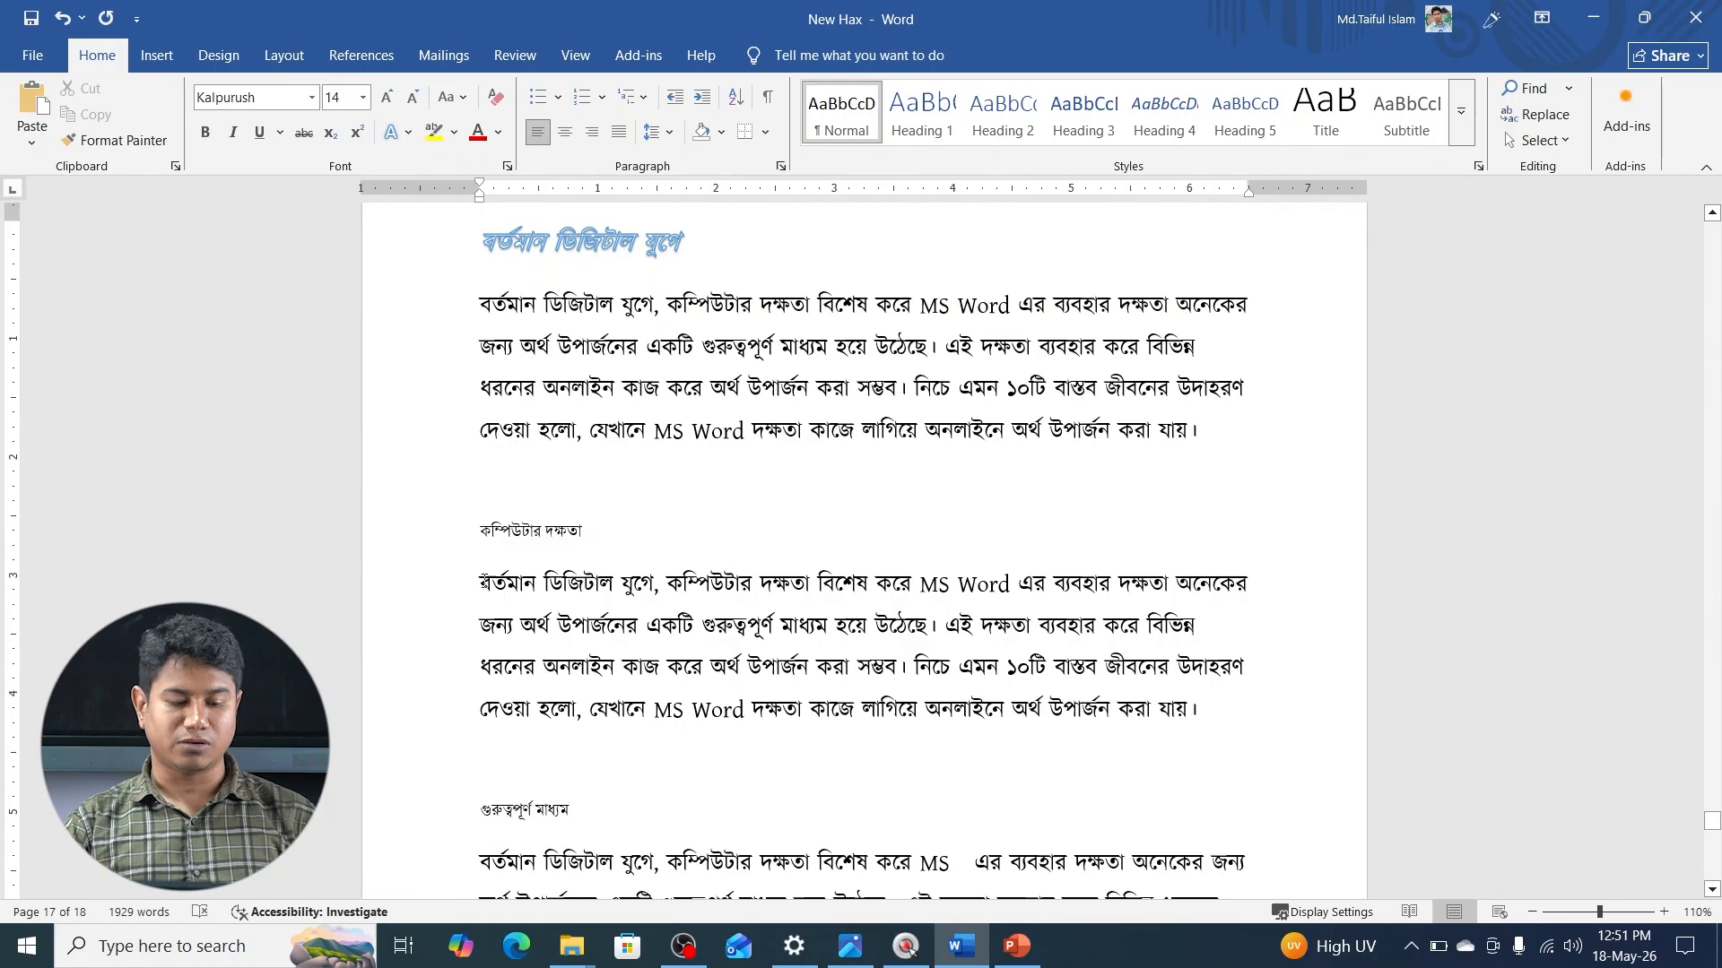
pyautogui.moveTo(480, 583); pyautogui.dragTo(534, 596)
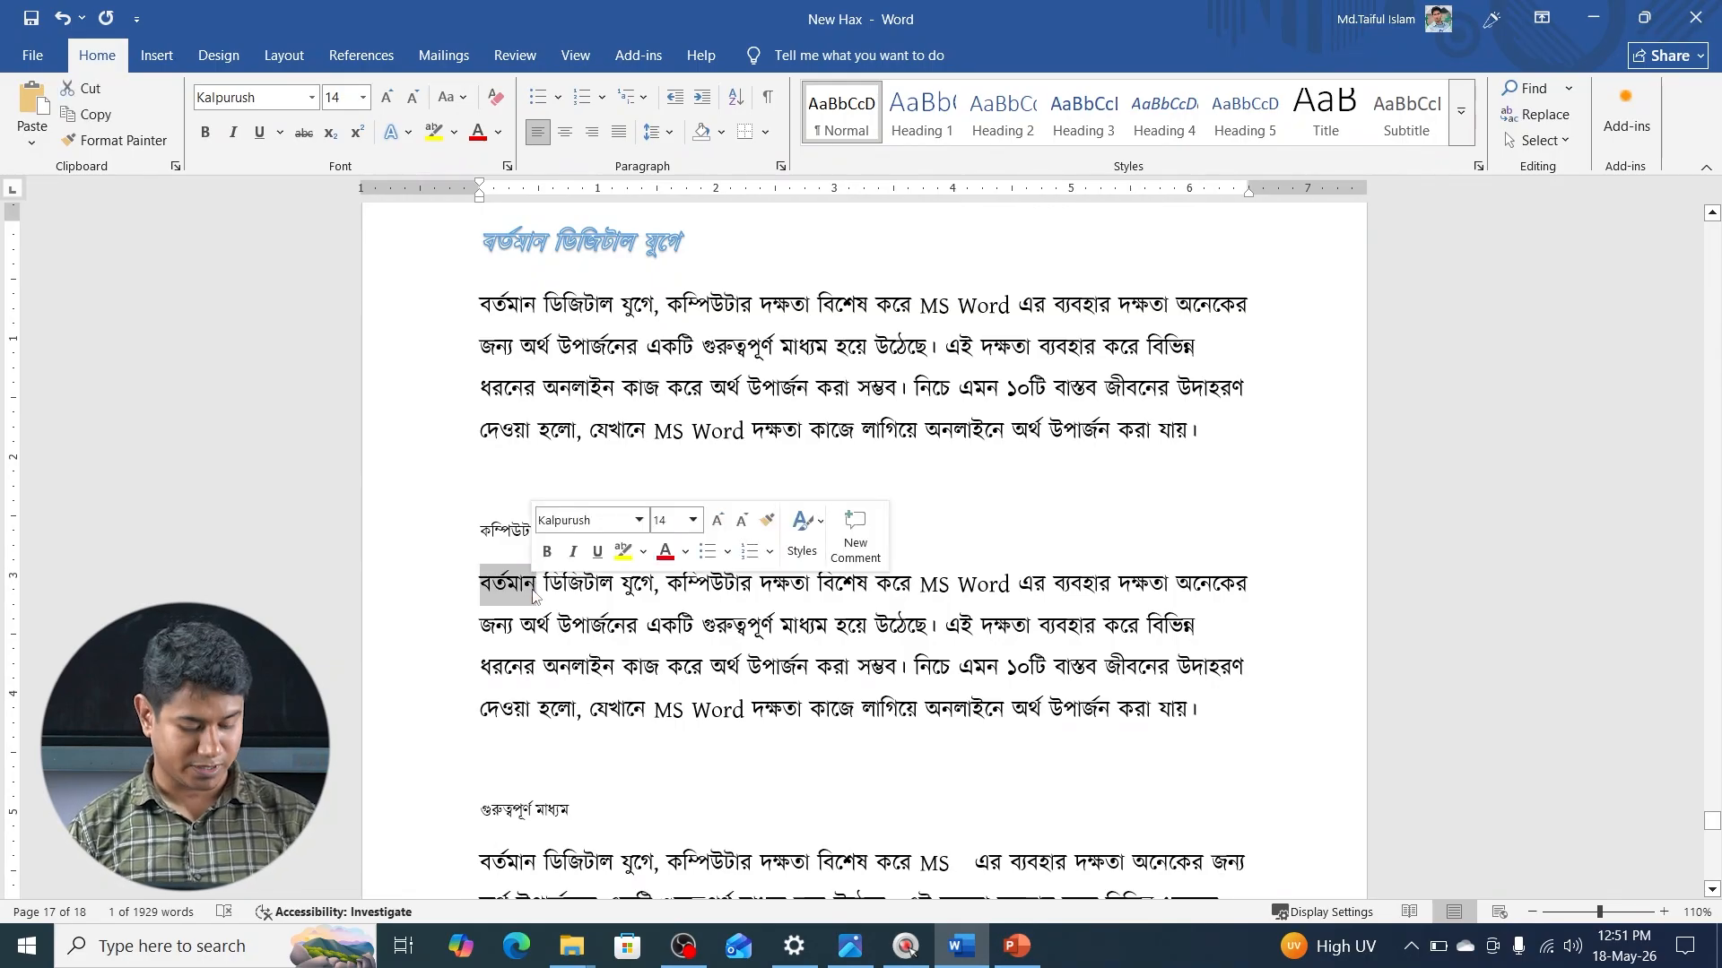
pyautogui.click(1033, 950)
pyautogui.click(1035, 952)
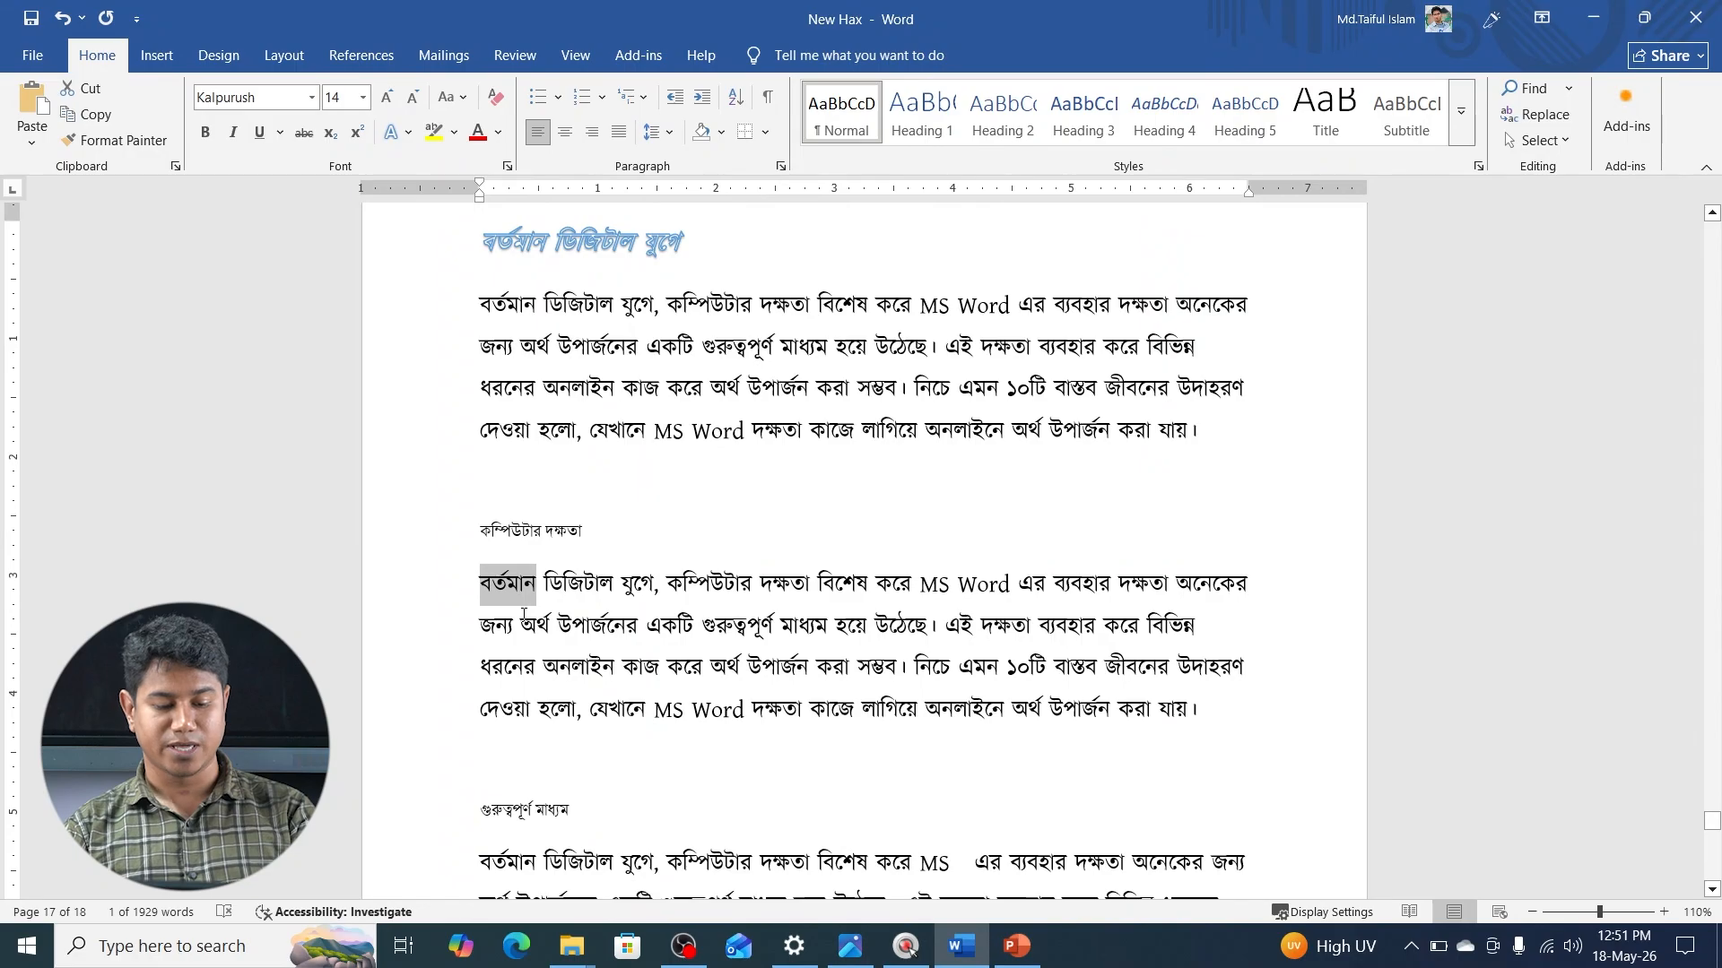
pyautogui.hotkey('shift', 'F1')
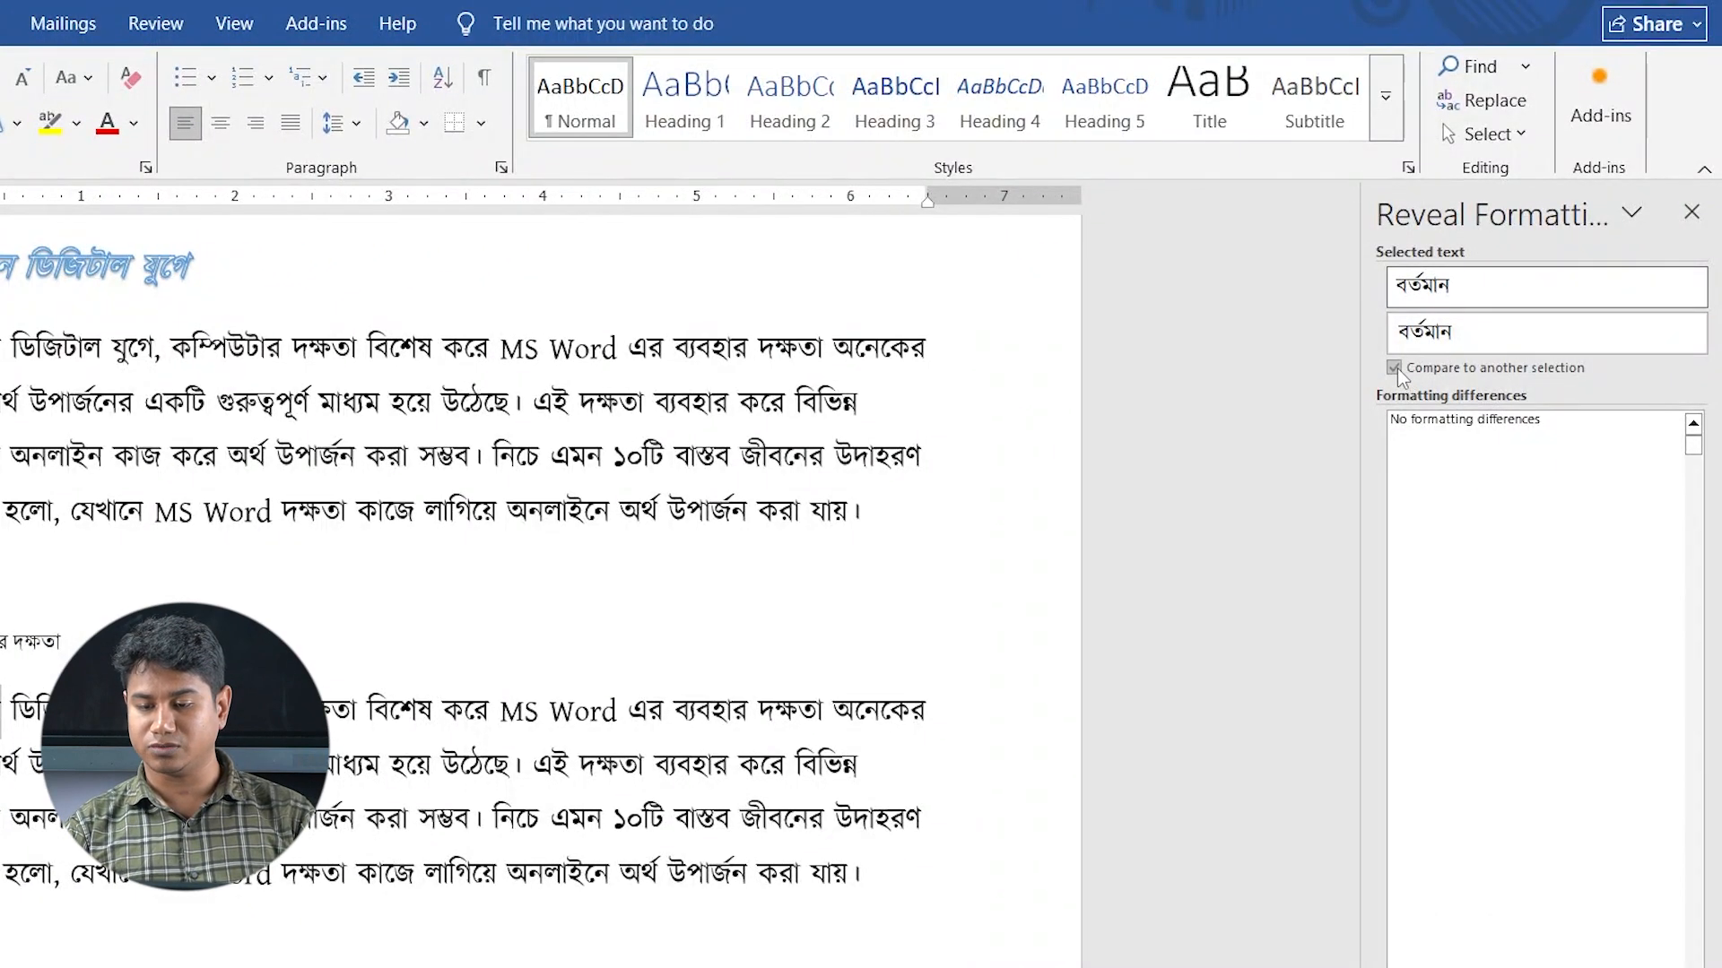
# - Compare the formatting of "বর্তমান" with "MS" in the paragraph below "গুরুত্বপূর্ণ মাধ্যম", and set the font of "MS" to Calibri (Body)
pyautogui.click(1395, 368)
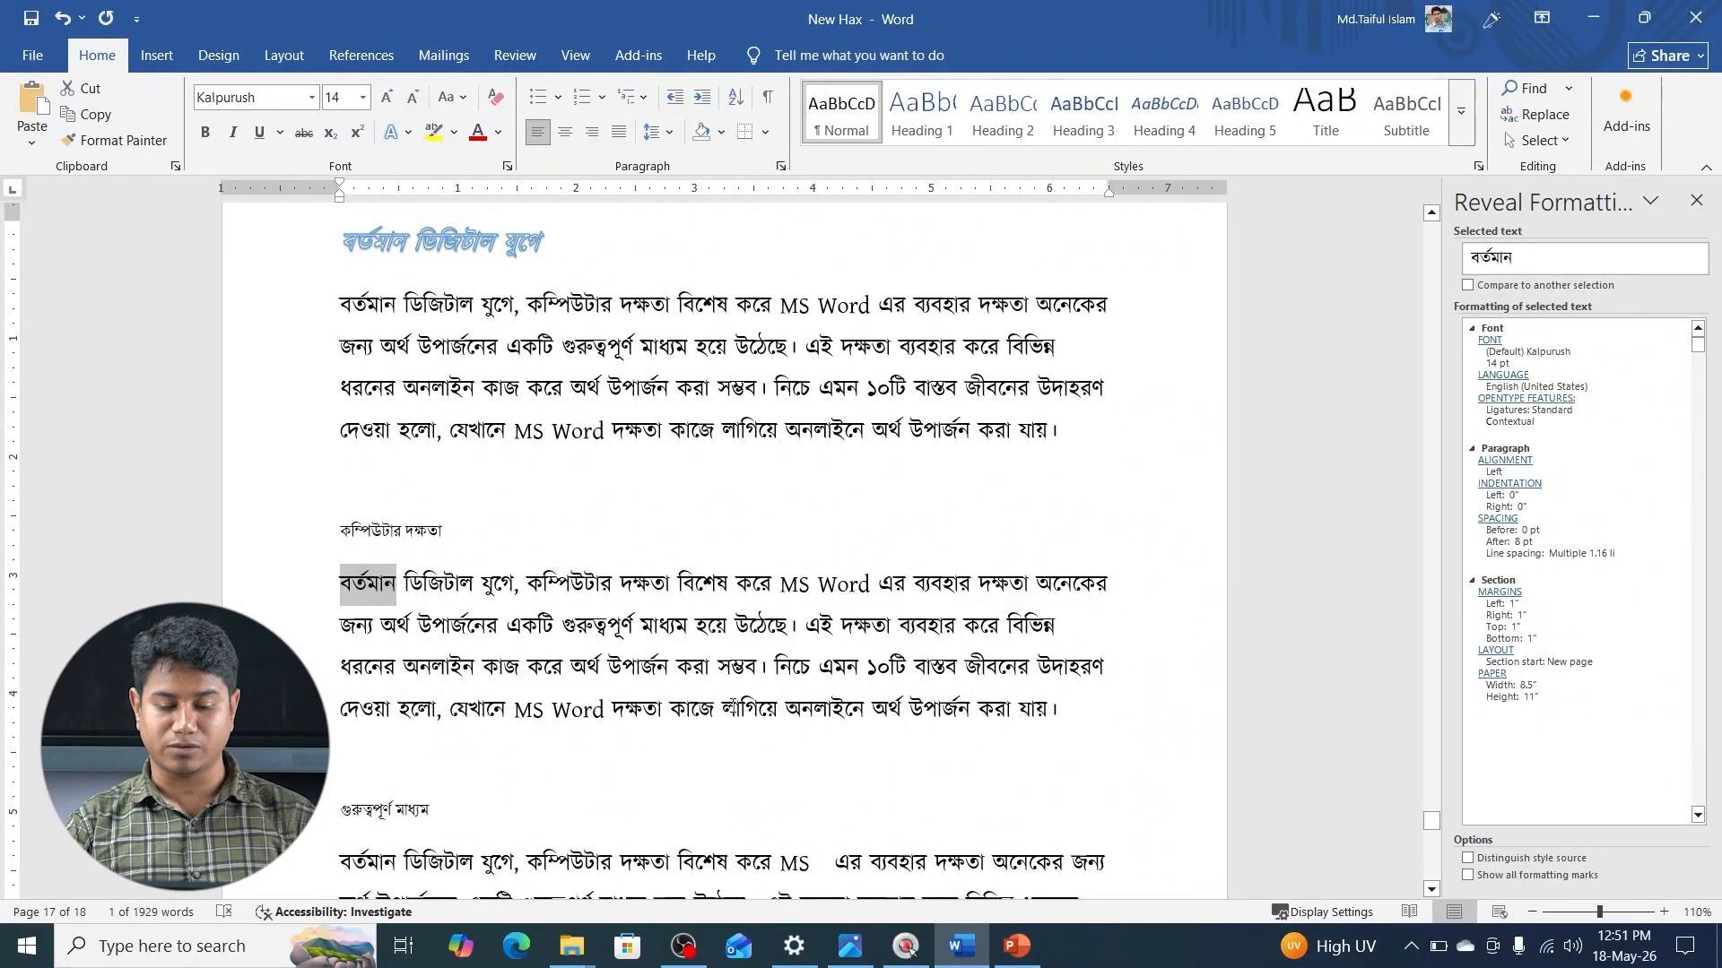
pyautogui.scroll(-3, 731, 706)
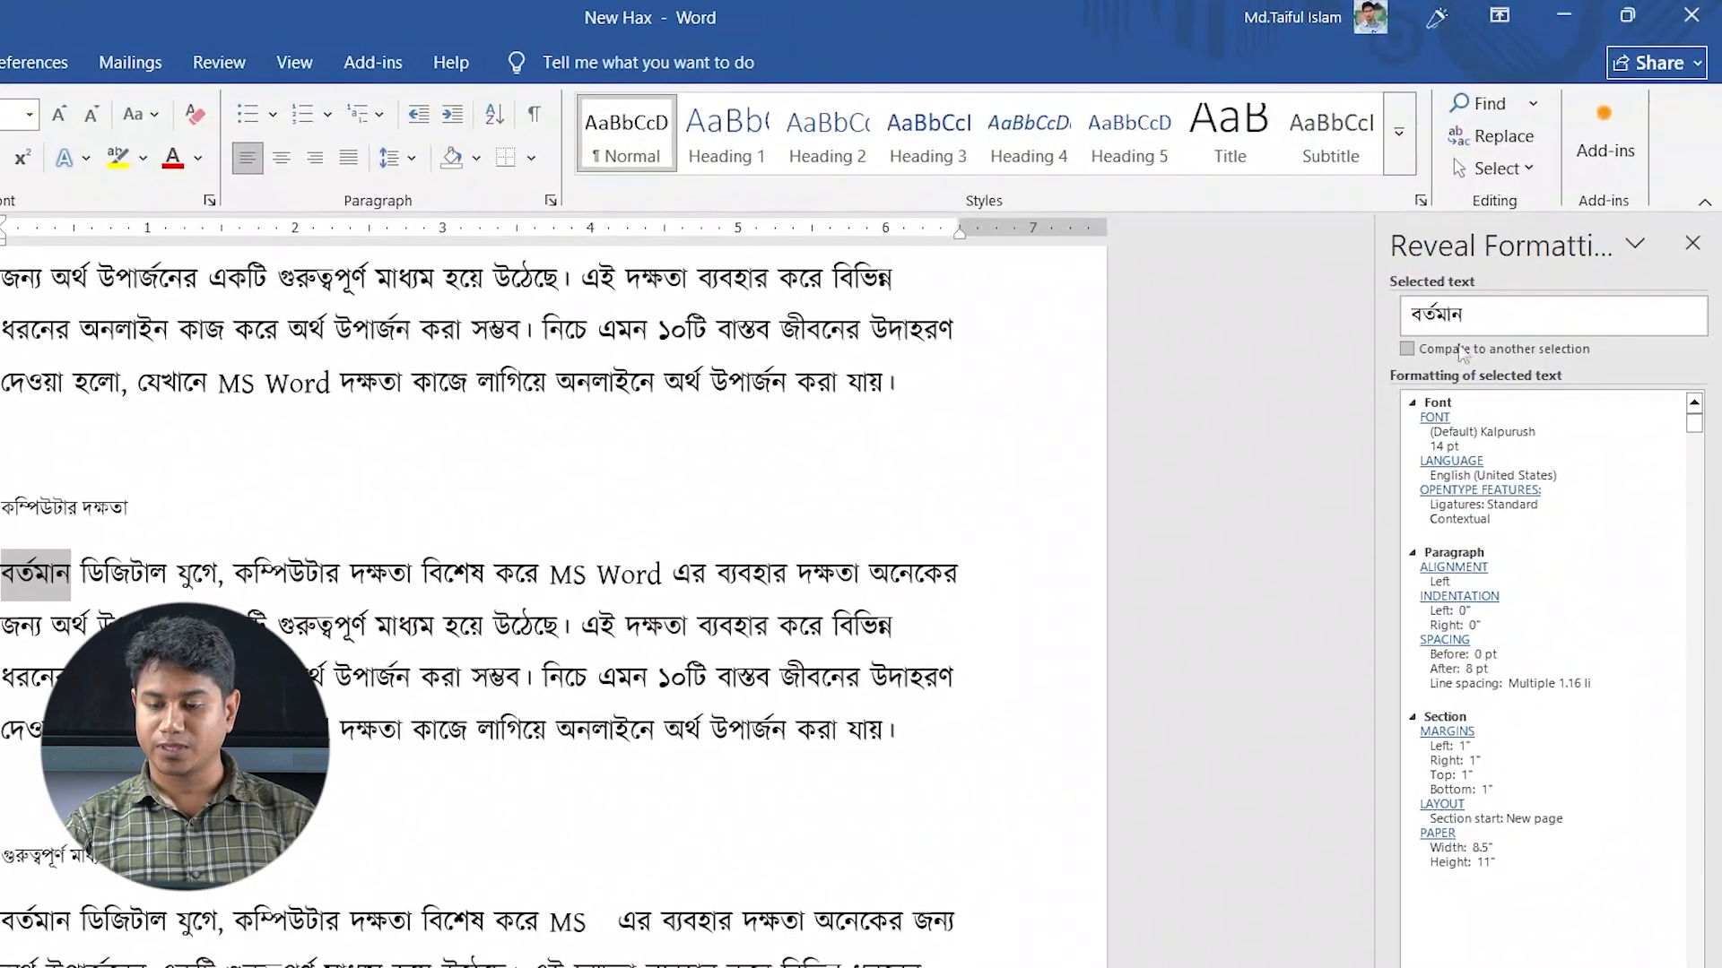
pyautogui.click(1394, 363)
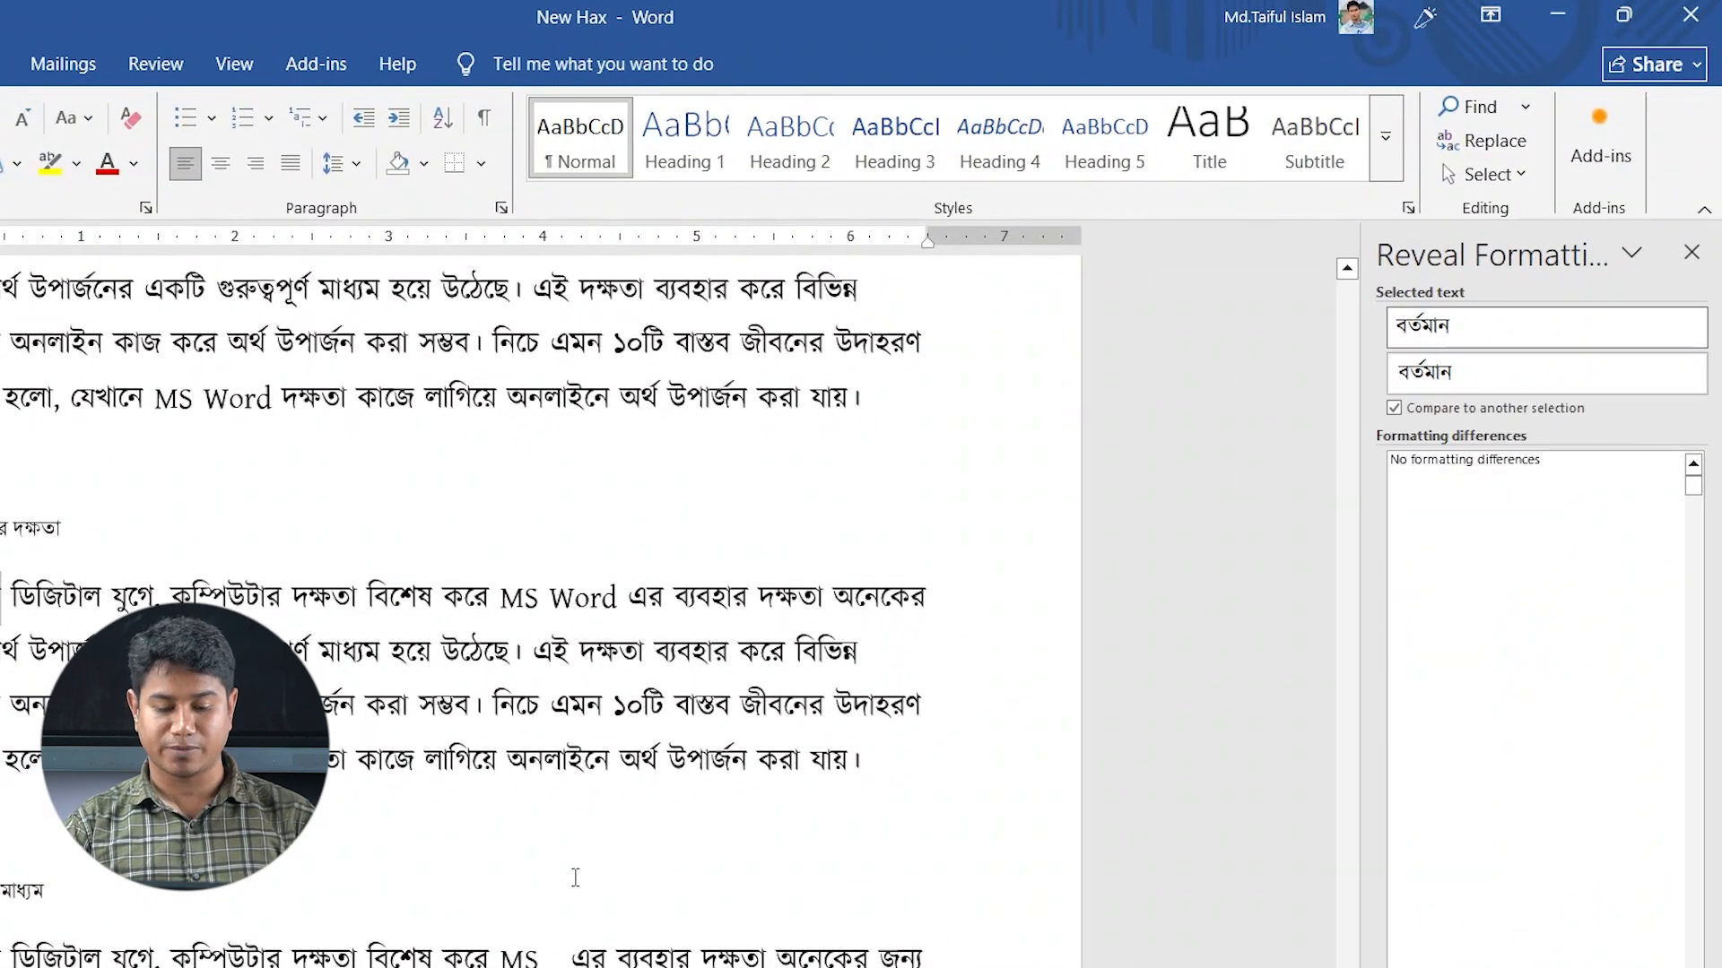
pyautogui.moveTo(500, 958); pyautogui.dragTo(539, 957)
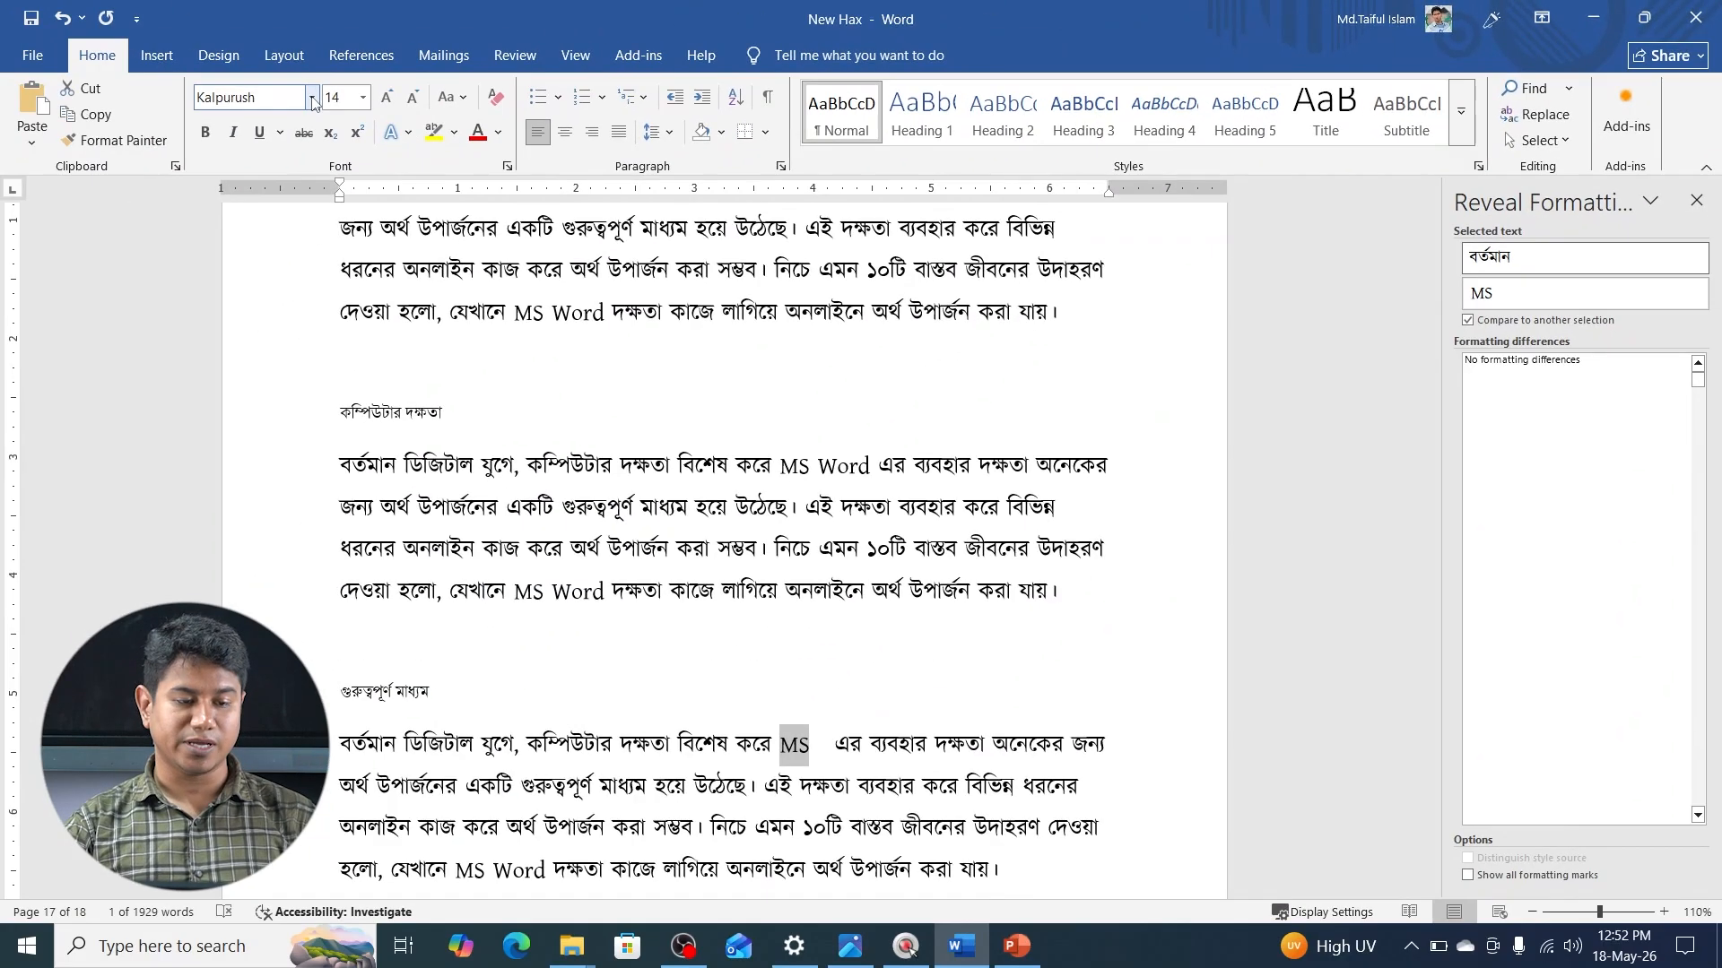
pyautogui.click(311, 97)
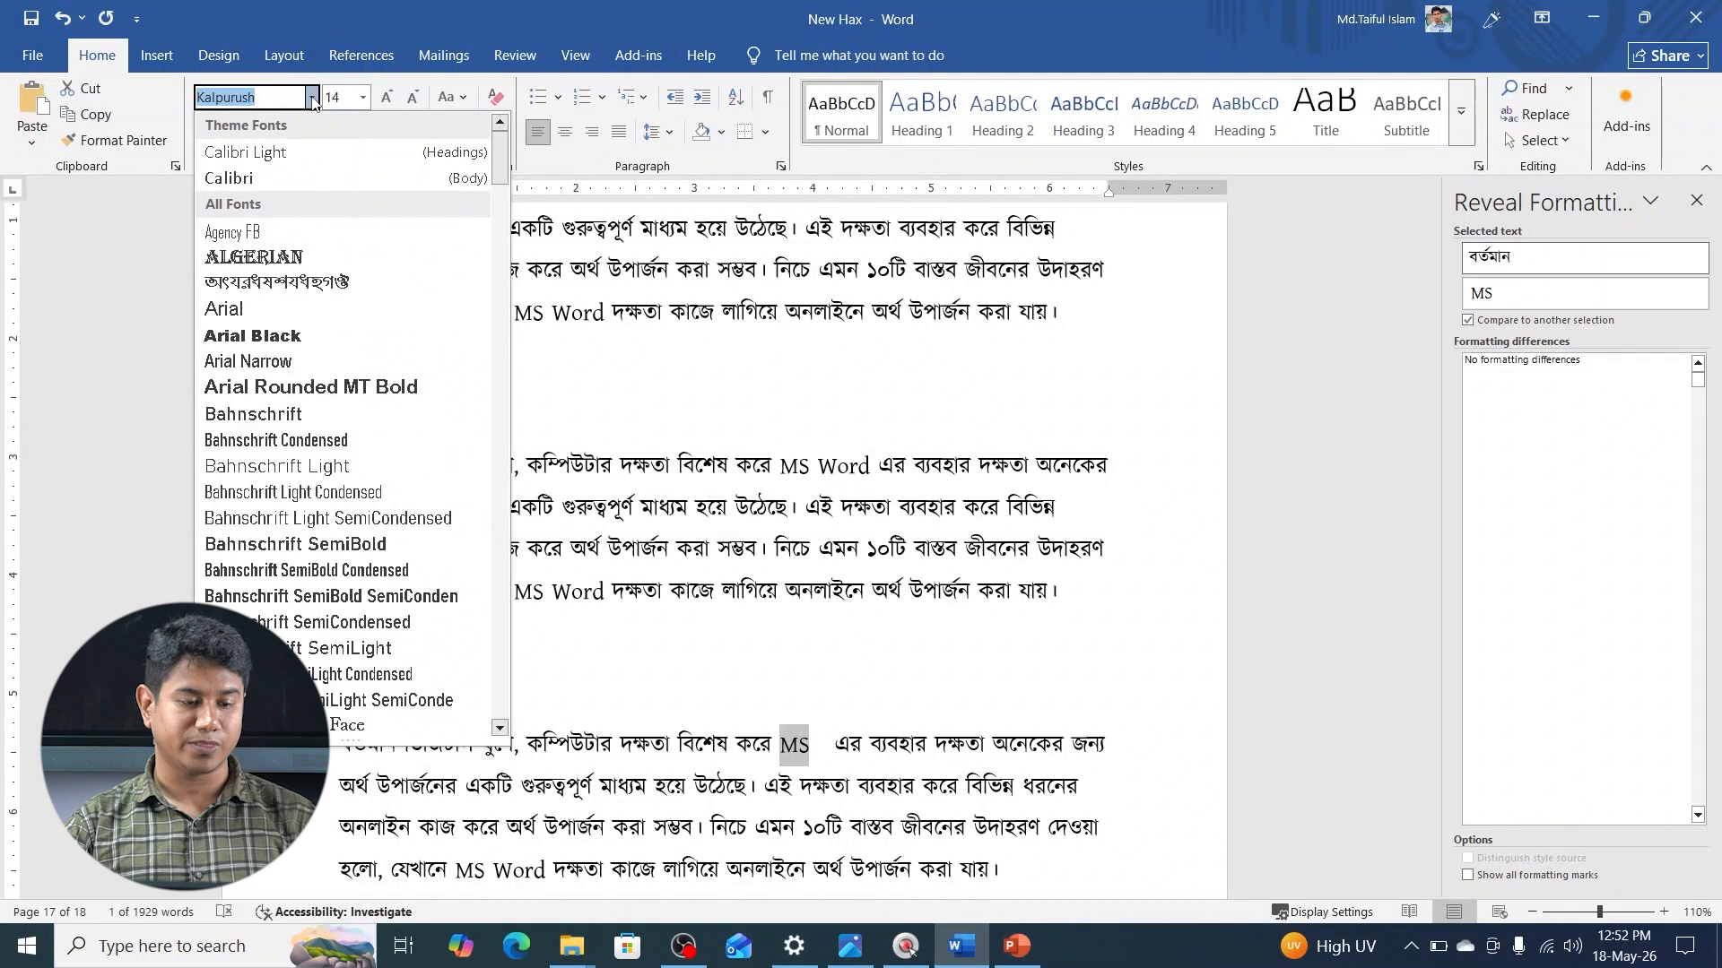
pyautogui.click(235, 177)
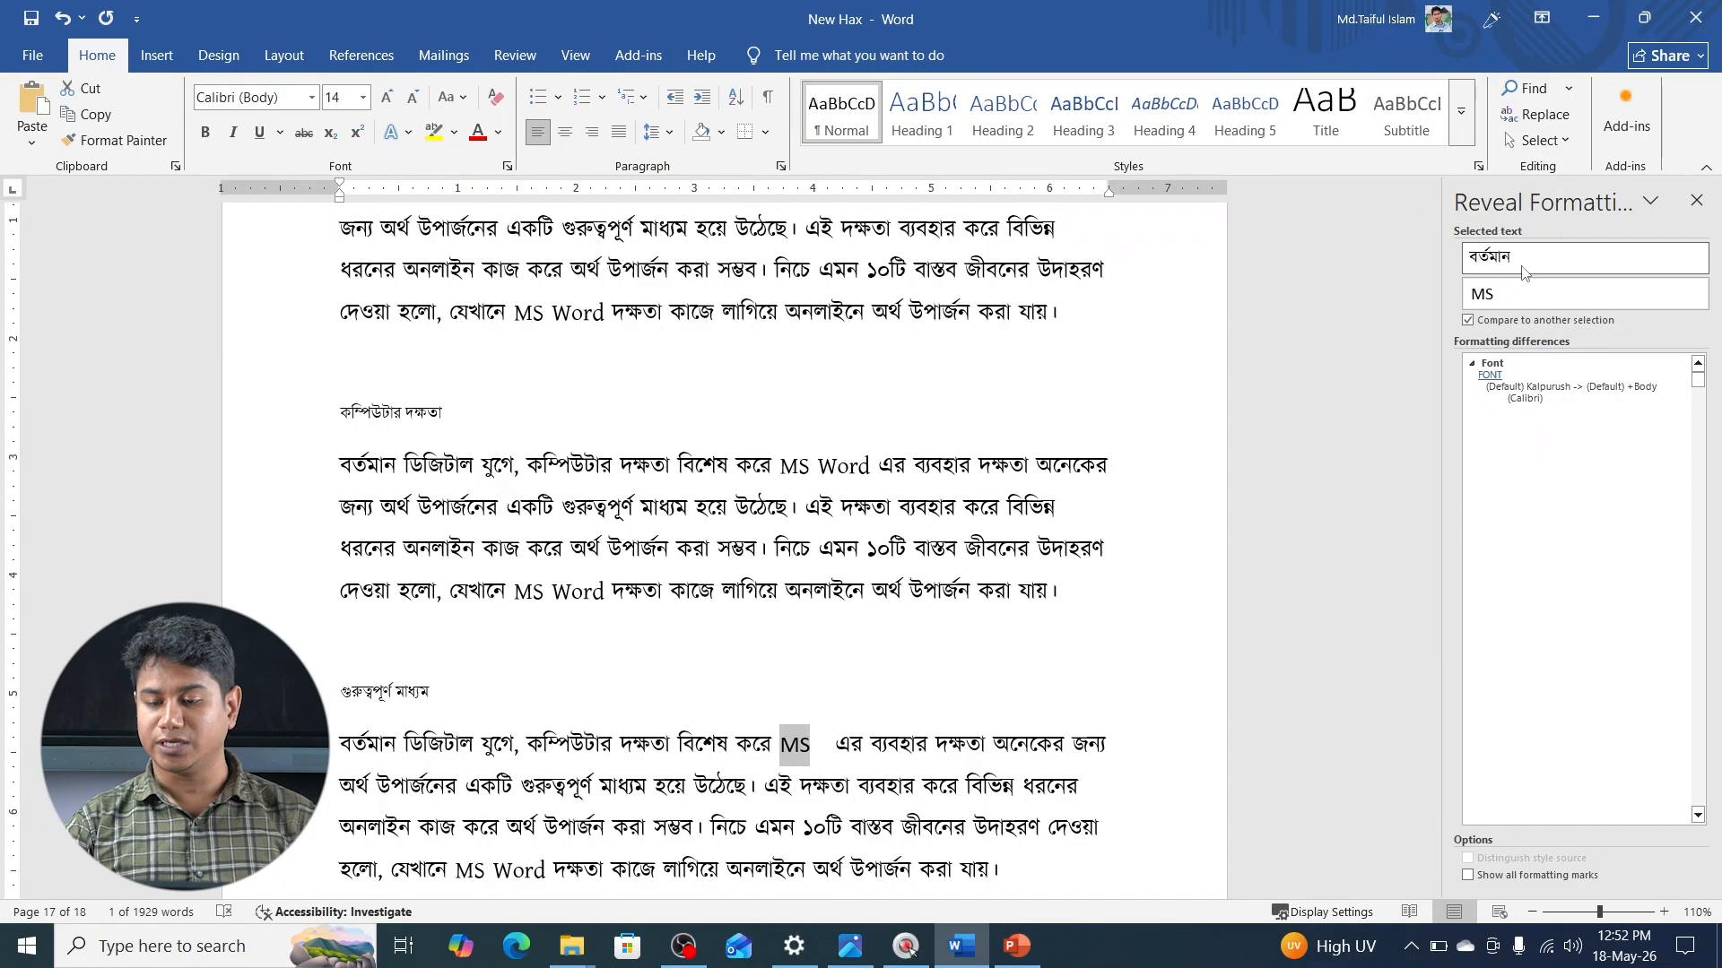
# - Restart the formatting comparison with "MS" as the reference text, and close Reveal Formatting
pyautogui.click(1469, 321)
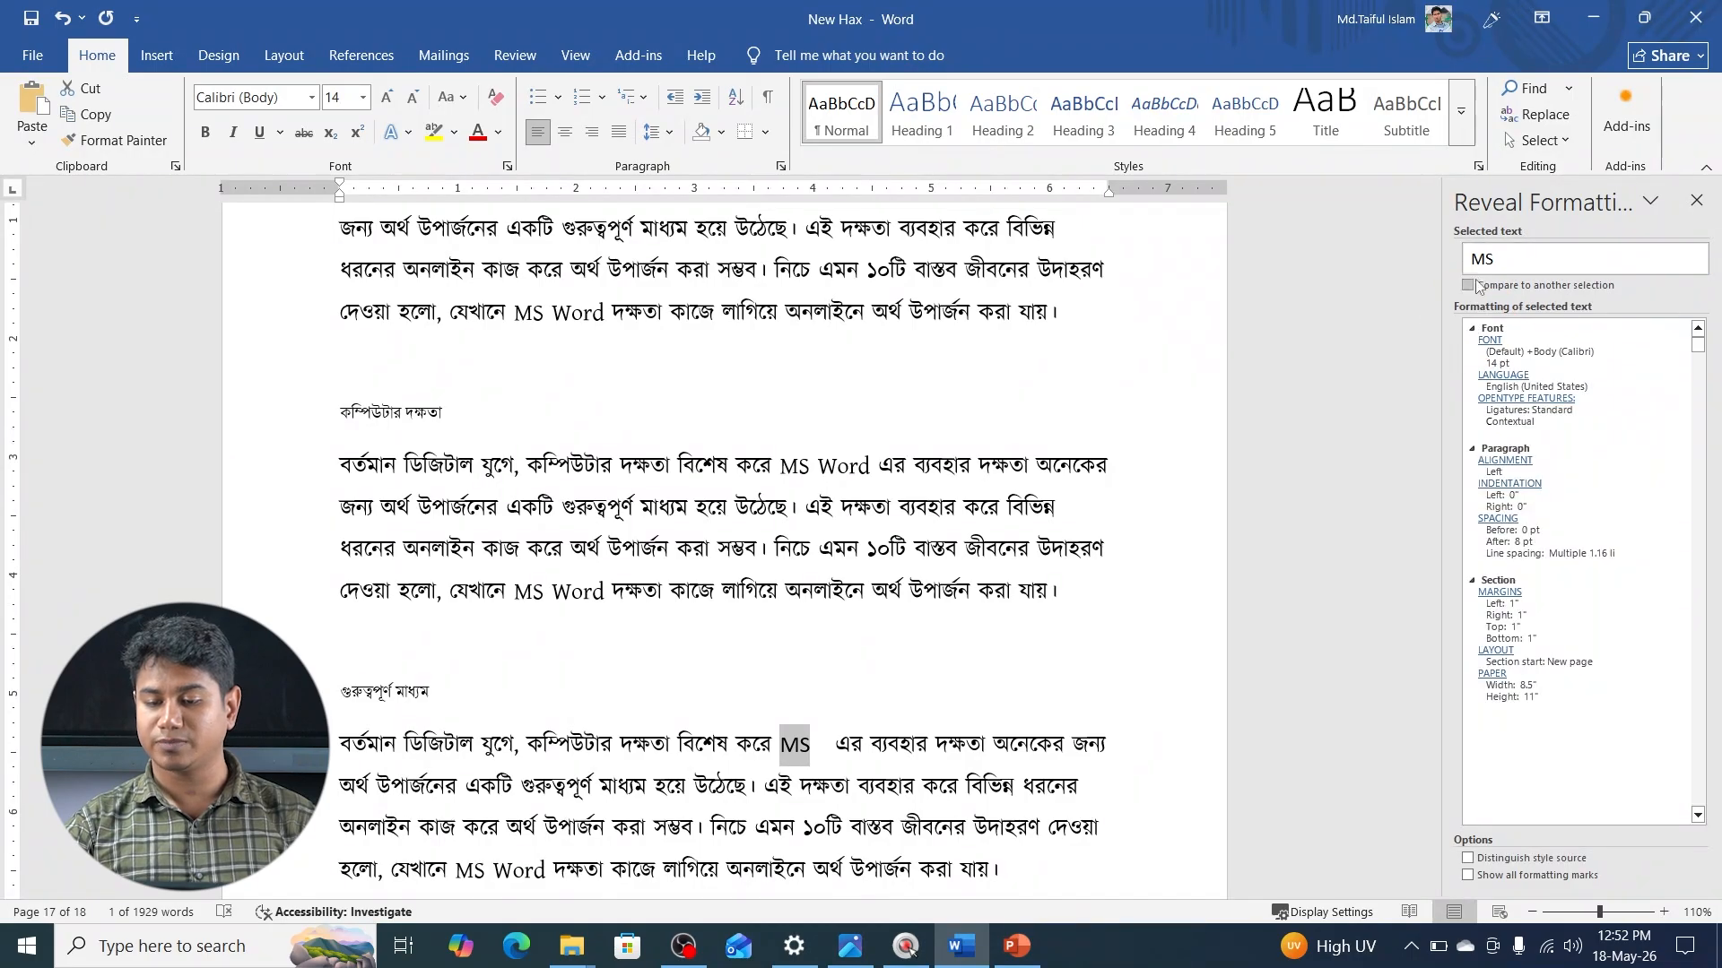
pyautogui.click(1468, 320)
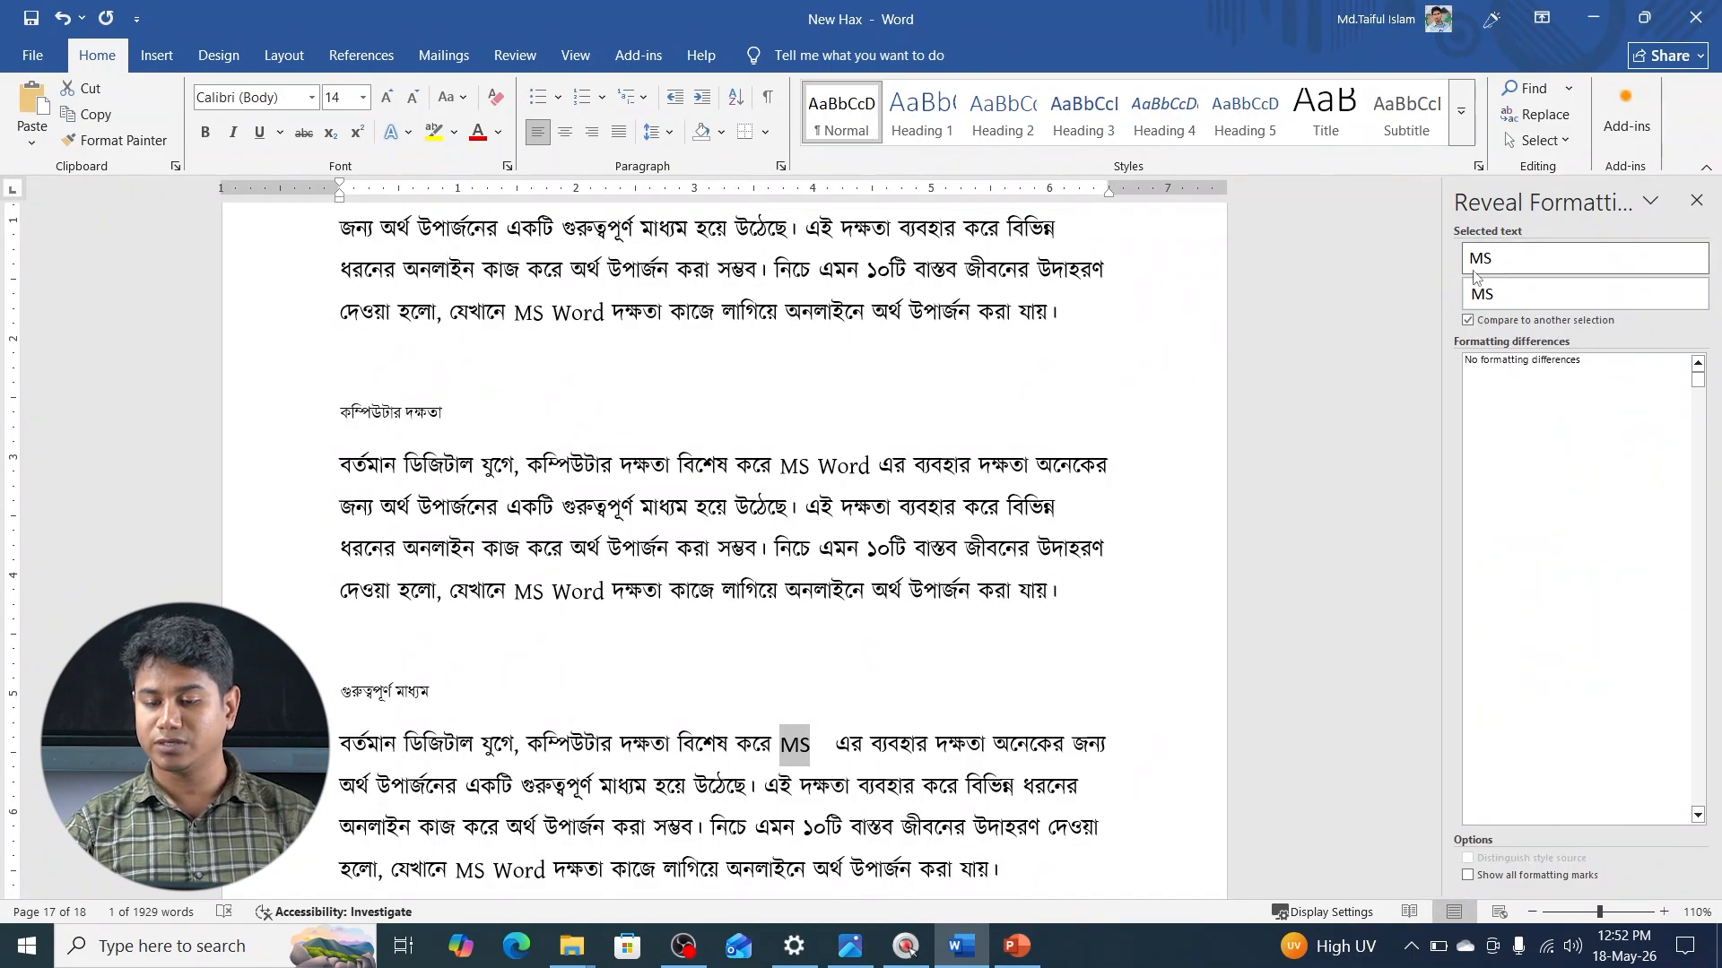
pyautogui.click(1501, 261)
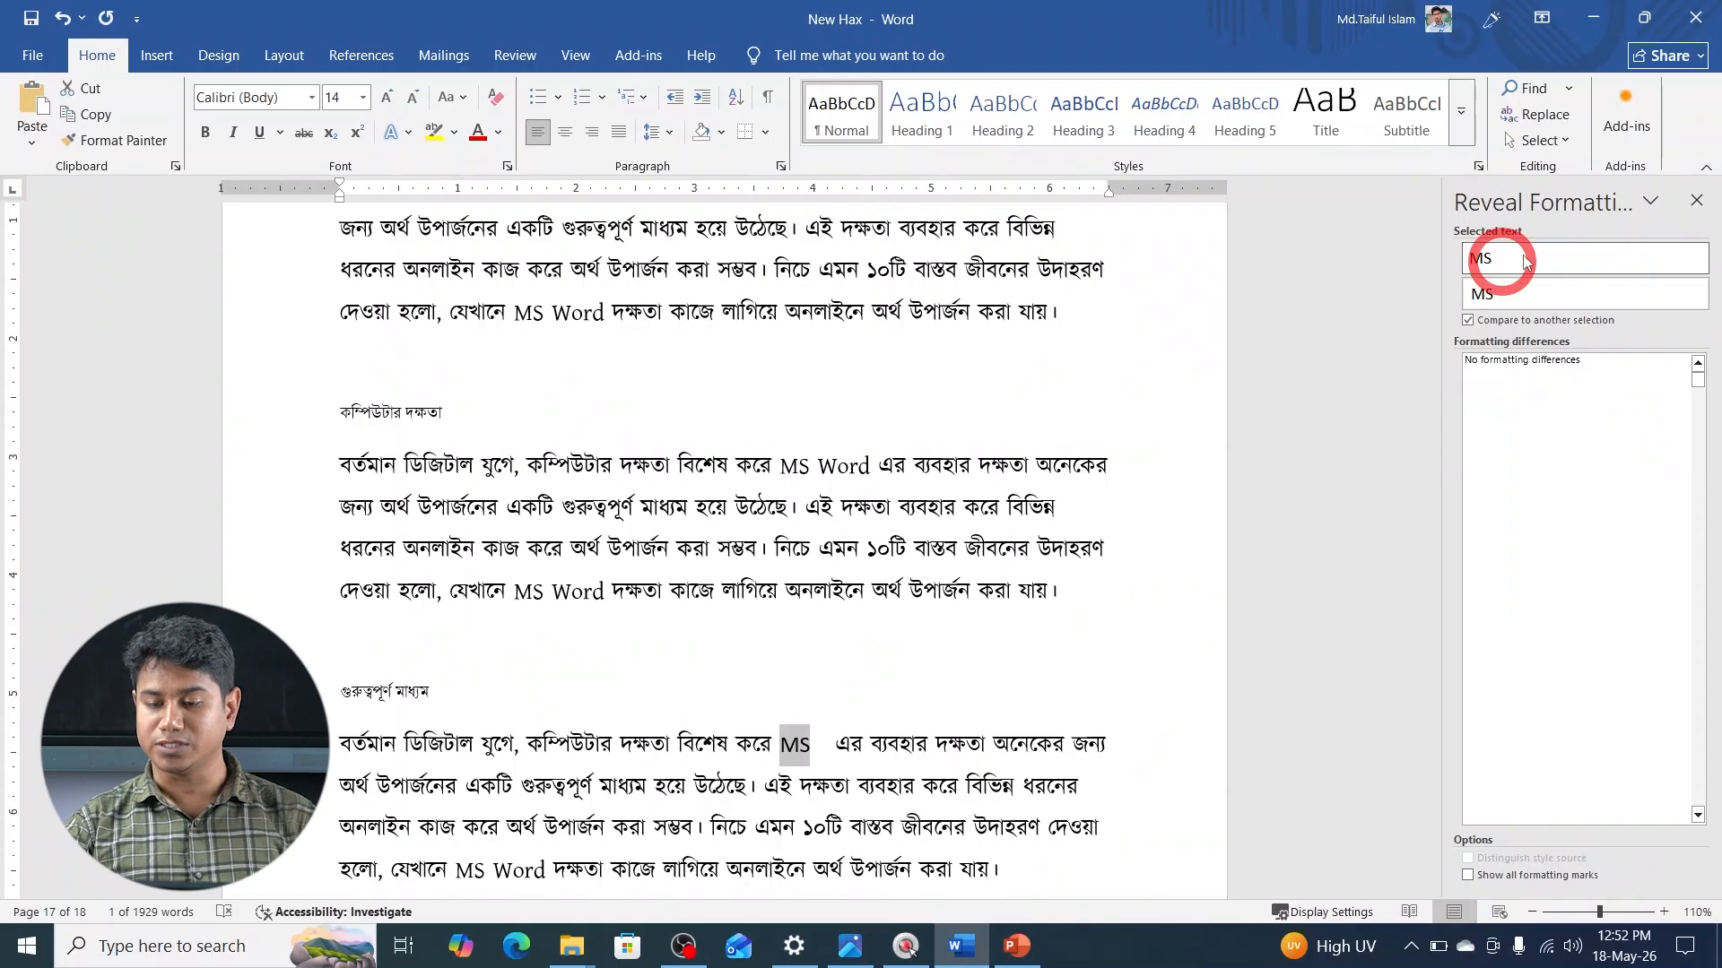
pyautogui.click(1696, 200)
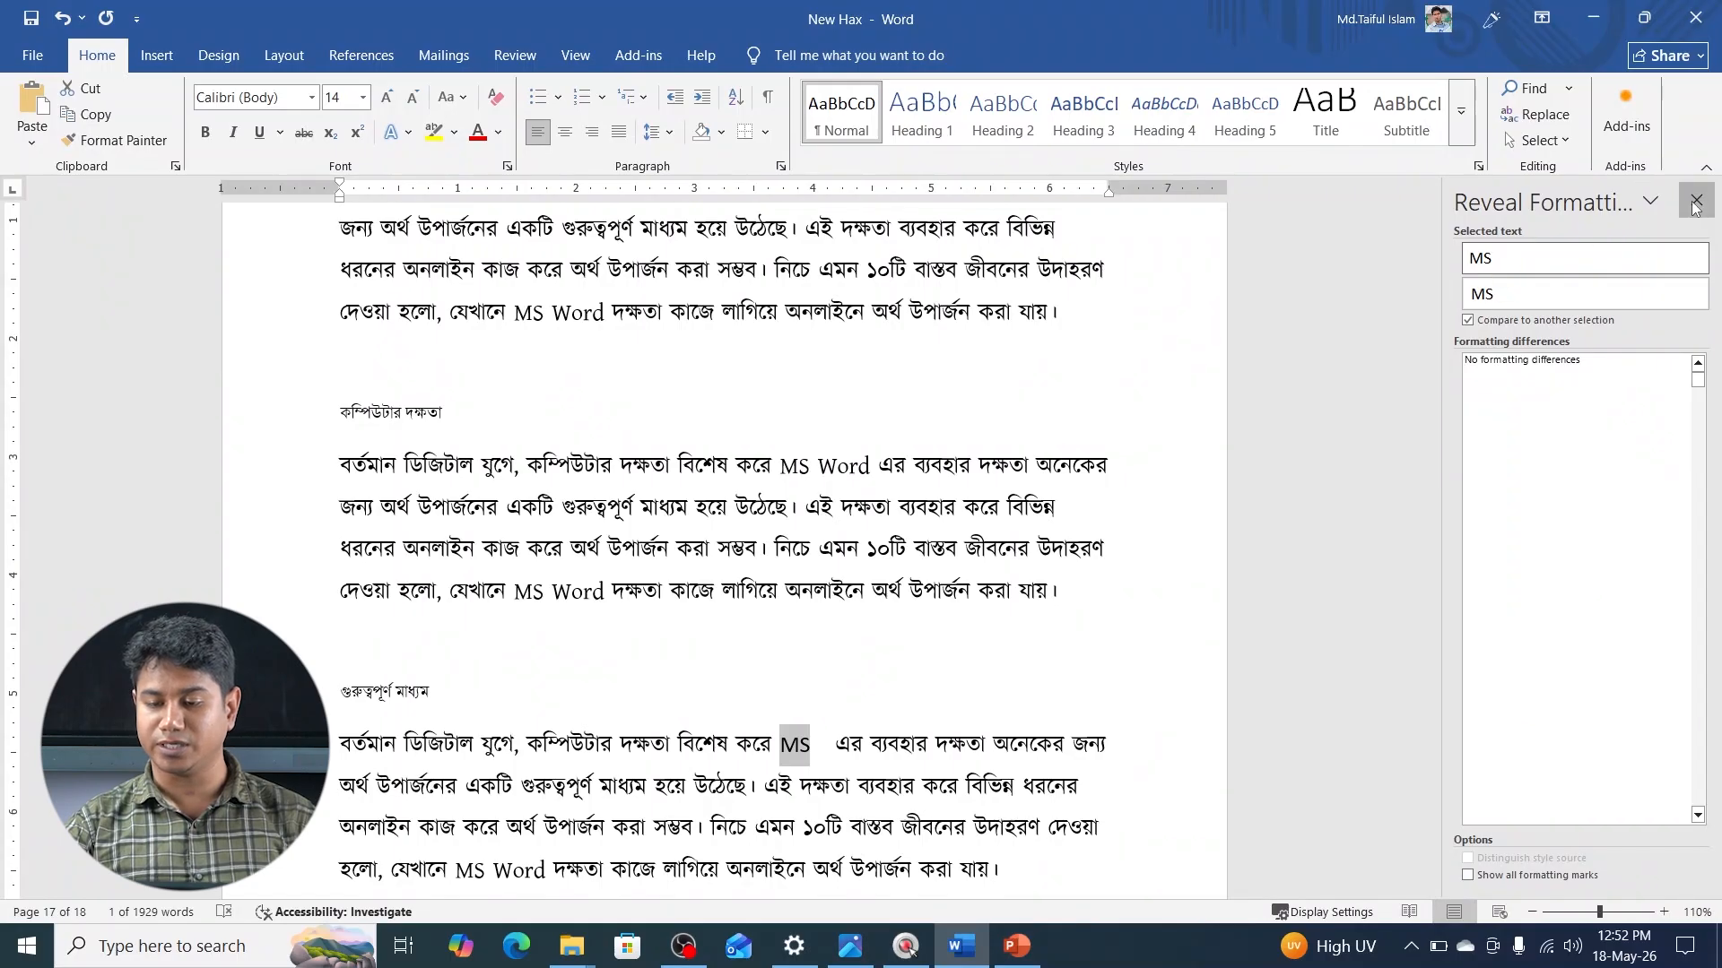
# - Reveal the formatting of the word "বর্তমান" starting the paragraph below "কম্পিউটার দক্ষতা", with the comparison to another selection turned off
pyautogui.moveTo(481, 464); pyautogui.dragTo(545, 466)
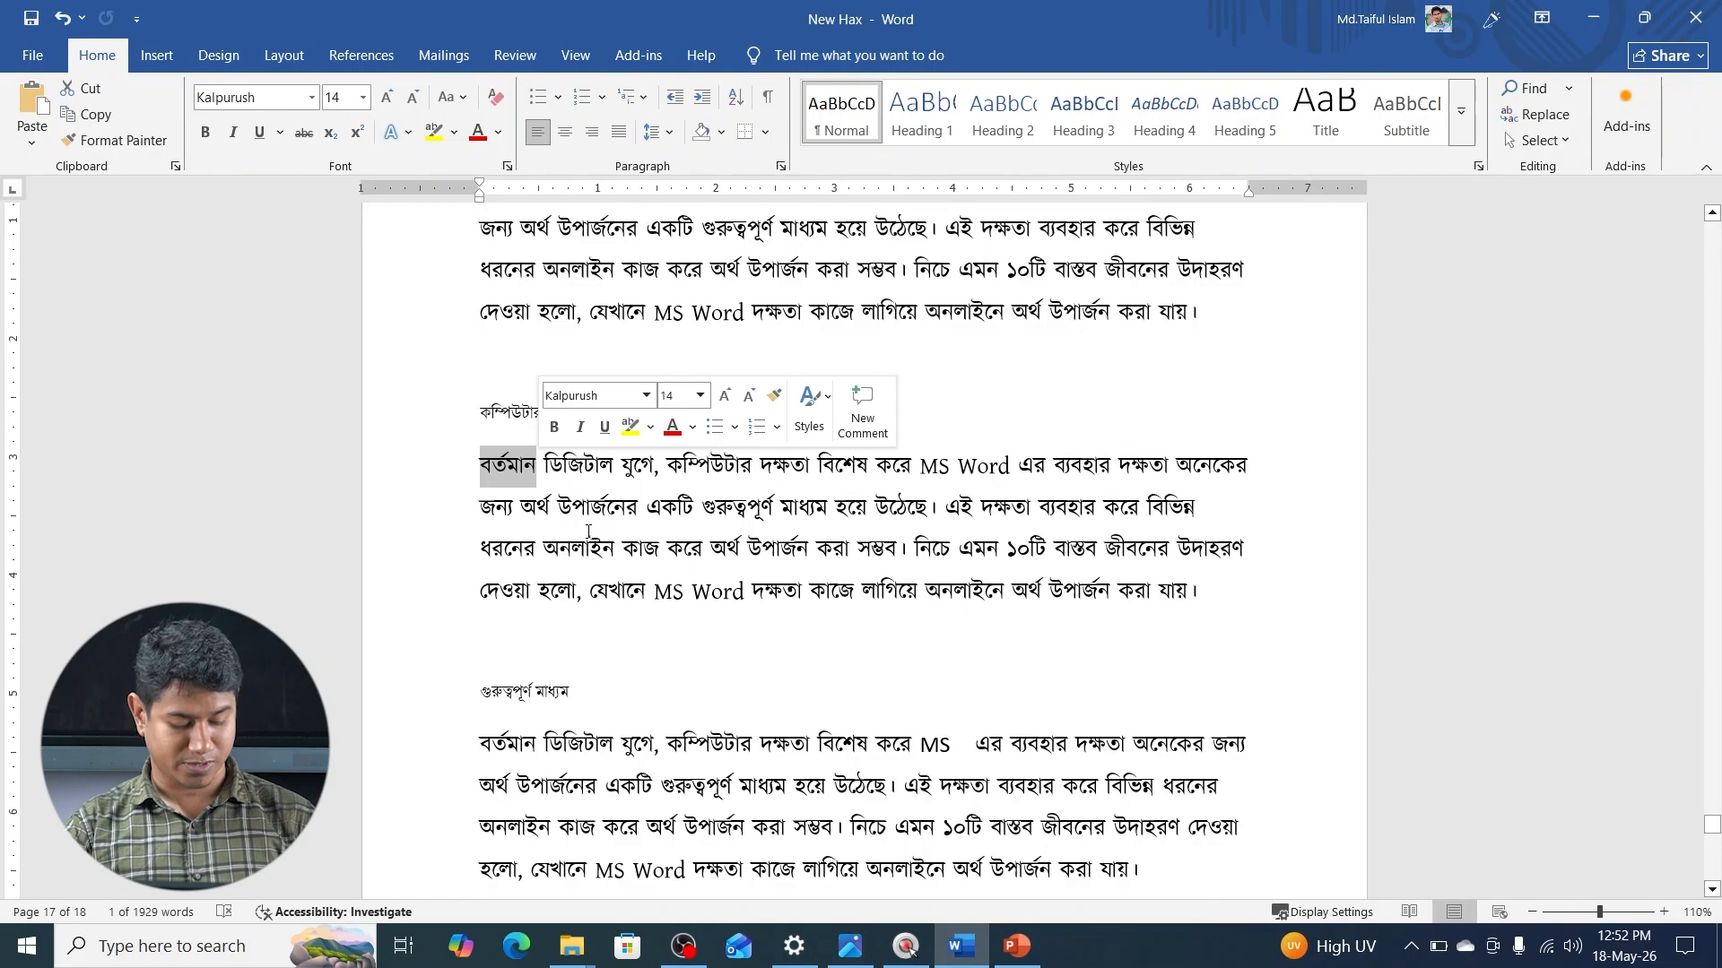
pyautogui.hotkey('ctrl', 'F1')
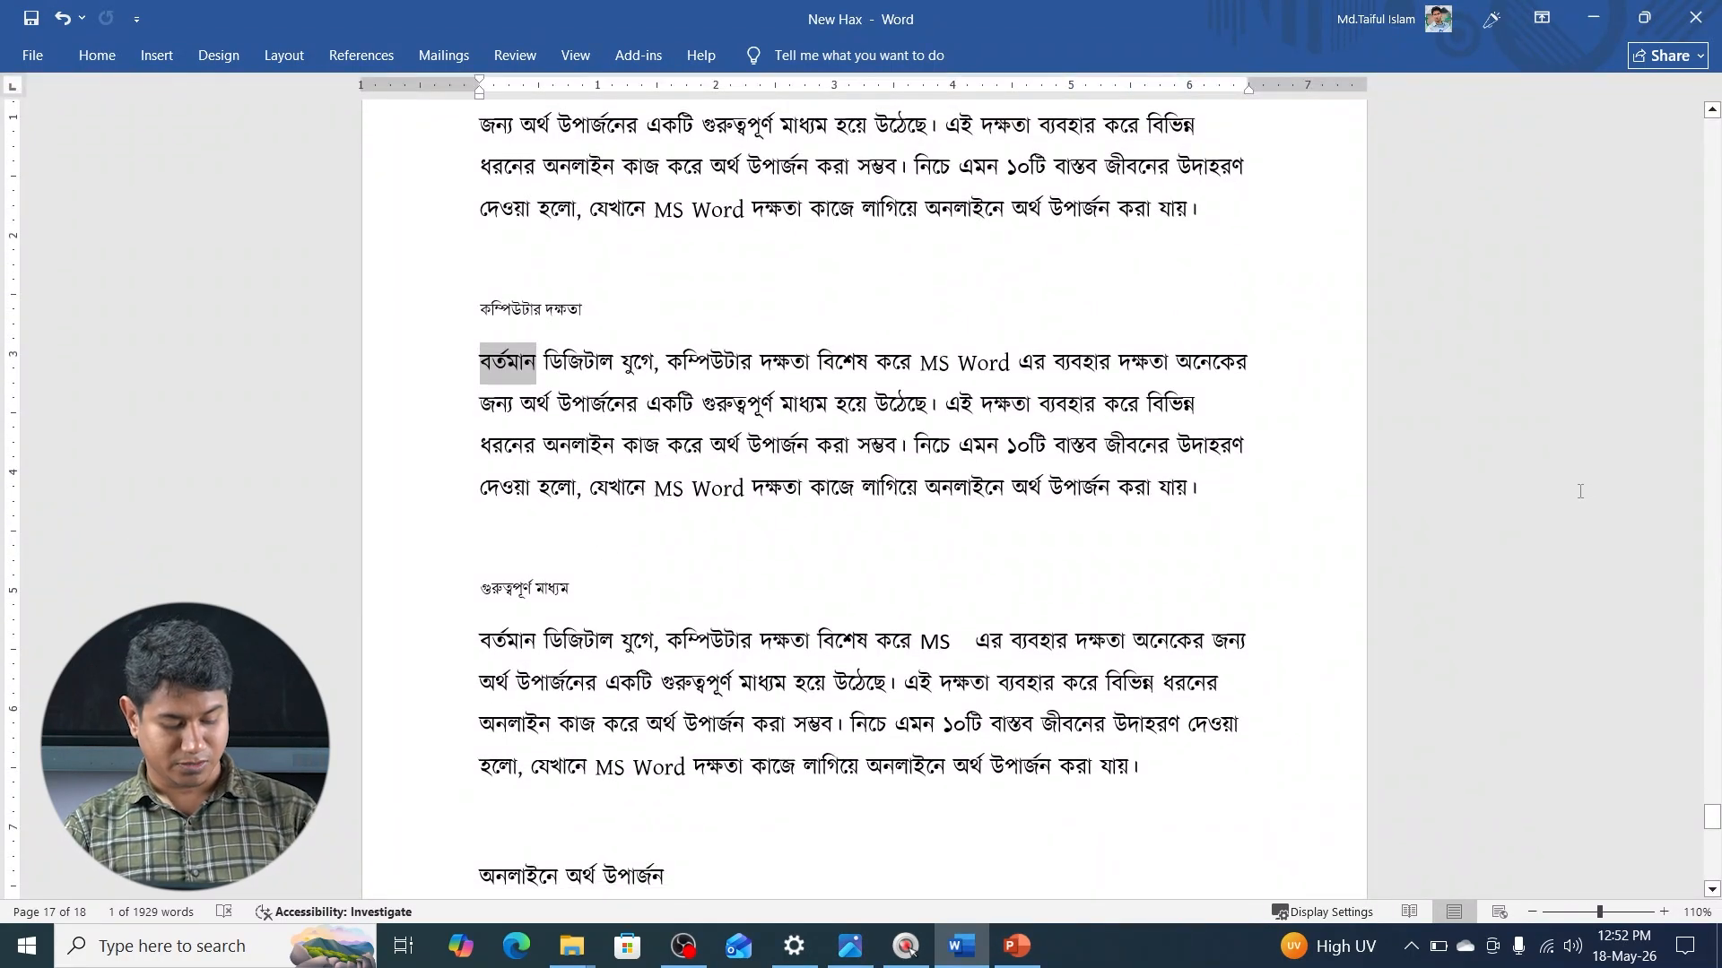
pyautogui.hotkey('ctrl', 'F1')
pyautogui.hotkey('shift', 'F1')
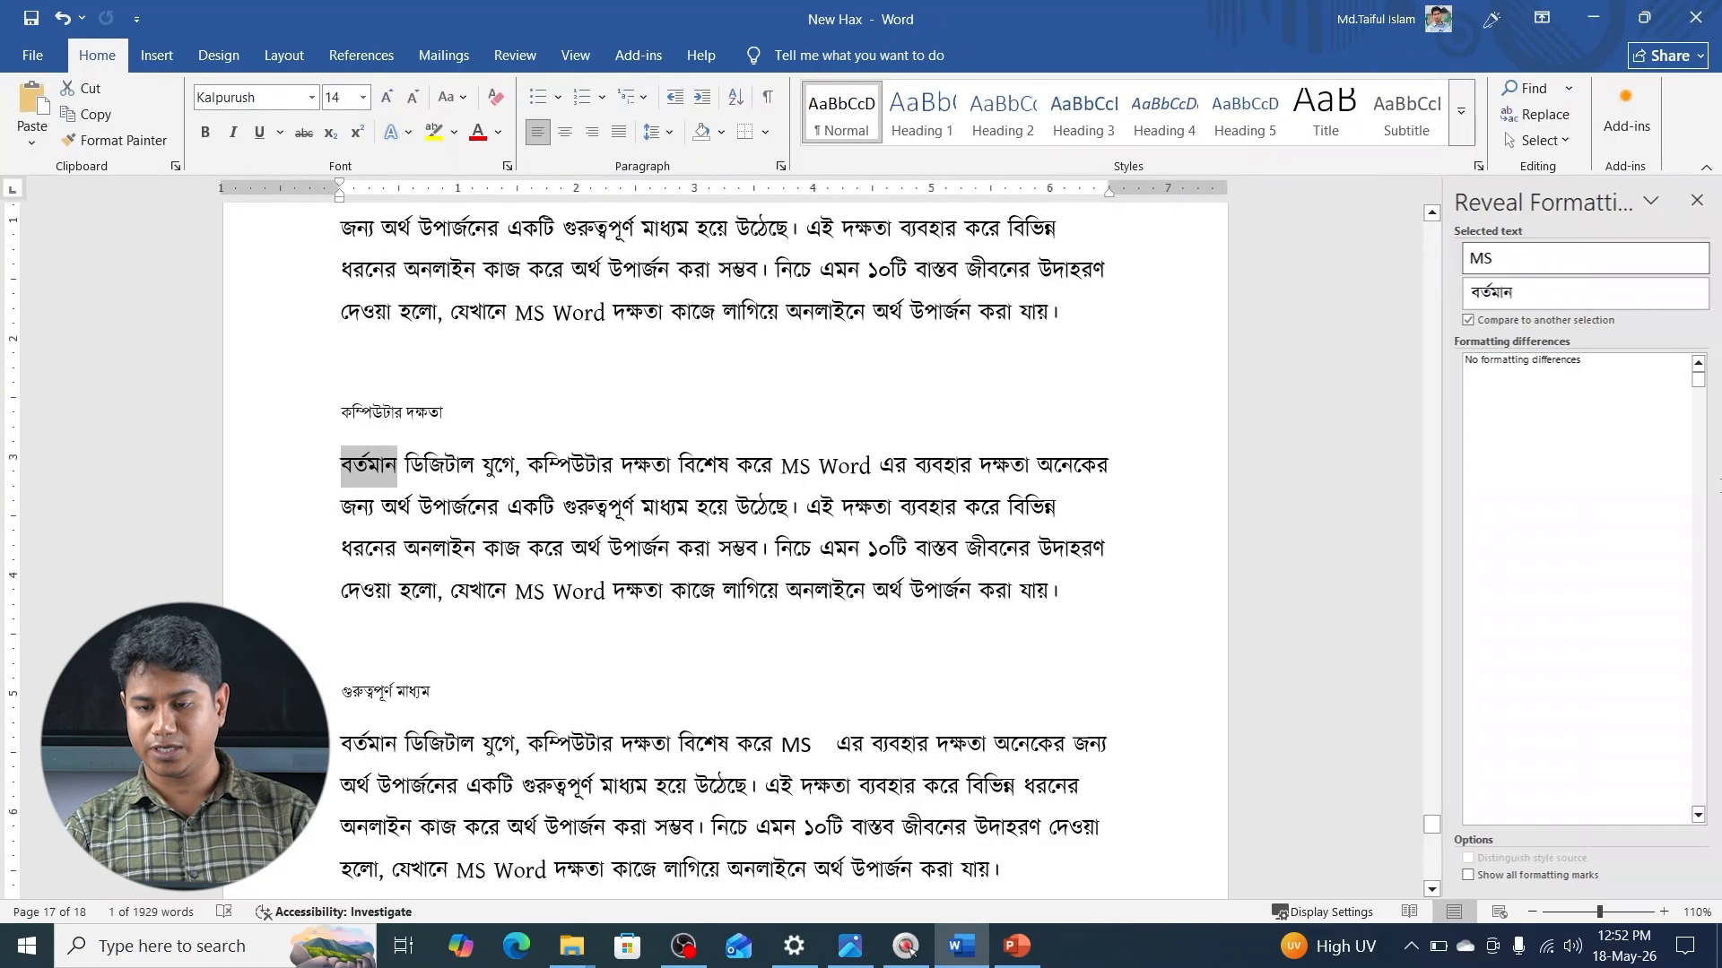
pyautogui.click(1468, 321)
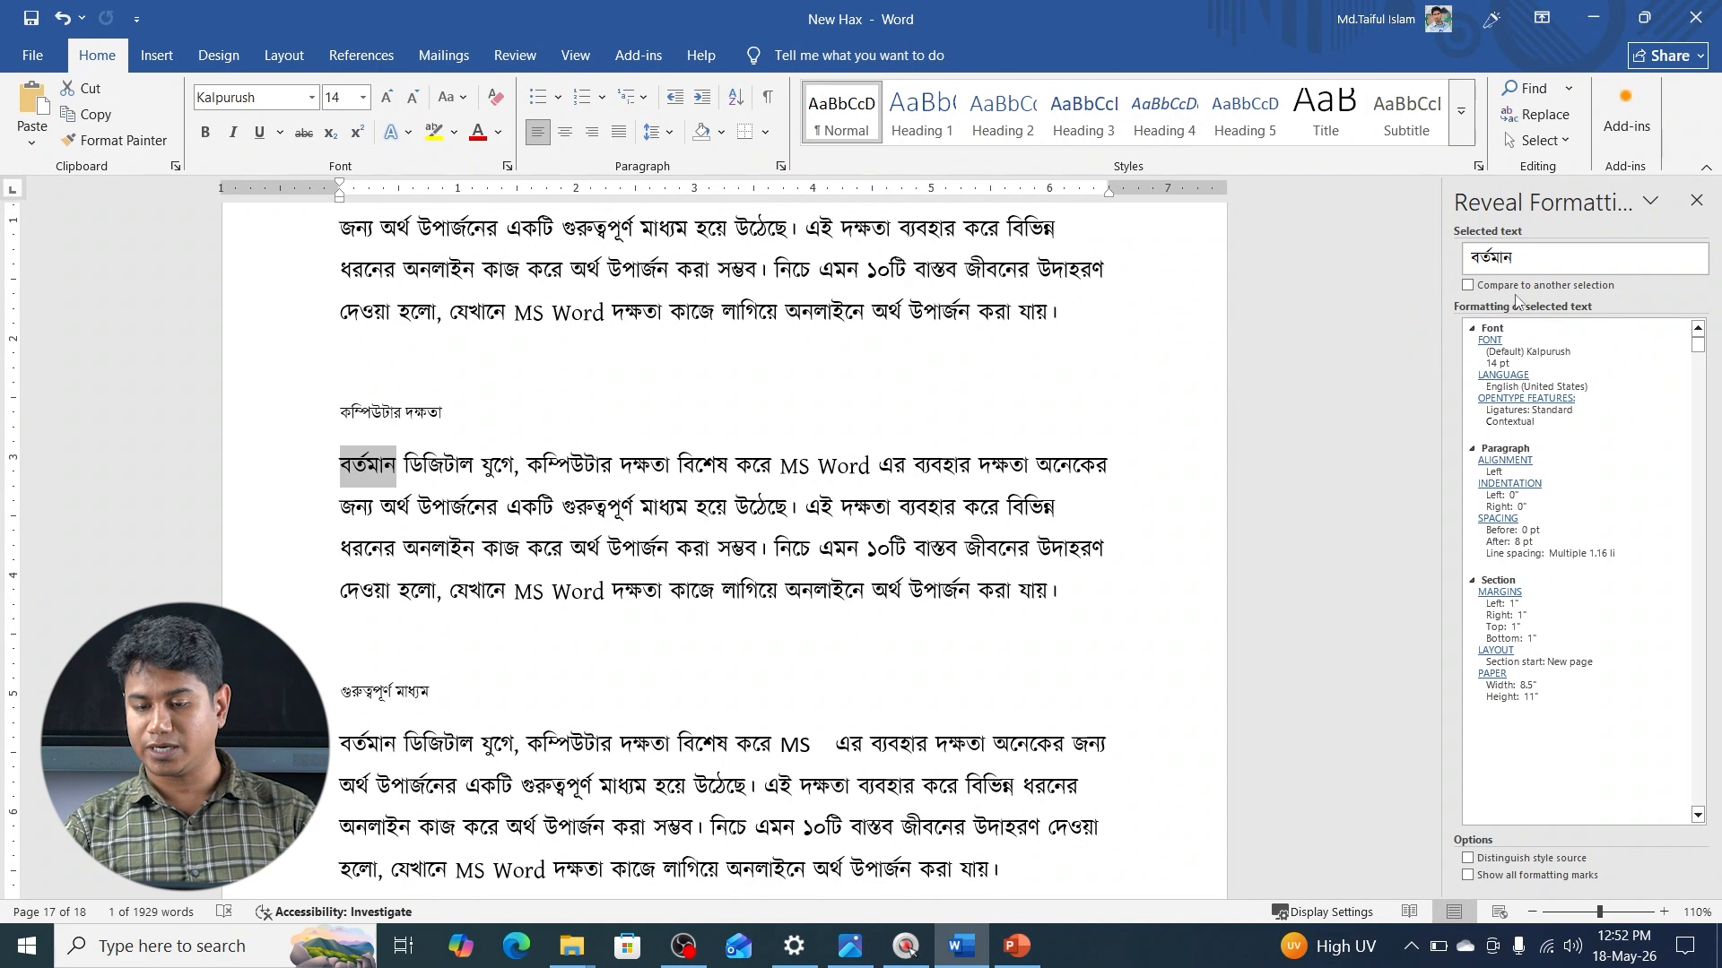
# - Compare the formatting of "বর্তমান" with "MS" in the paragraph below "গুরুত্বপূর্ণ মাধ্যম", and switch to the PowerPoint notes
pyautogui.click(1467, 285)
pyautogui.moveTo(779, 743); pyautogui.dragTo(810, 744)
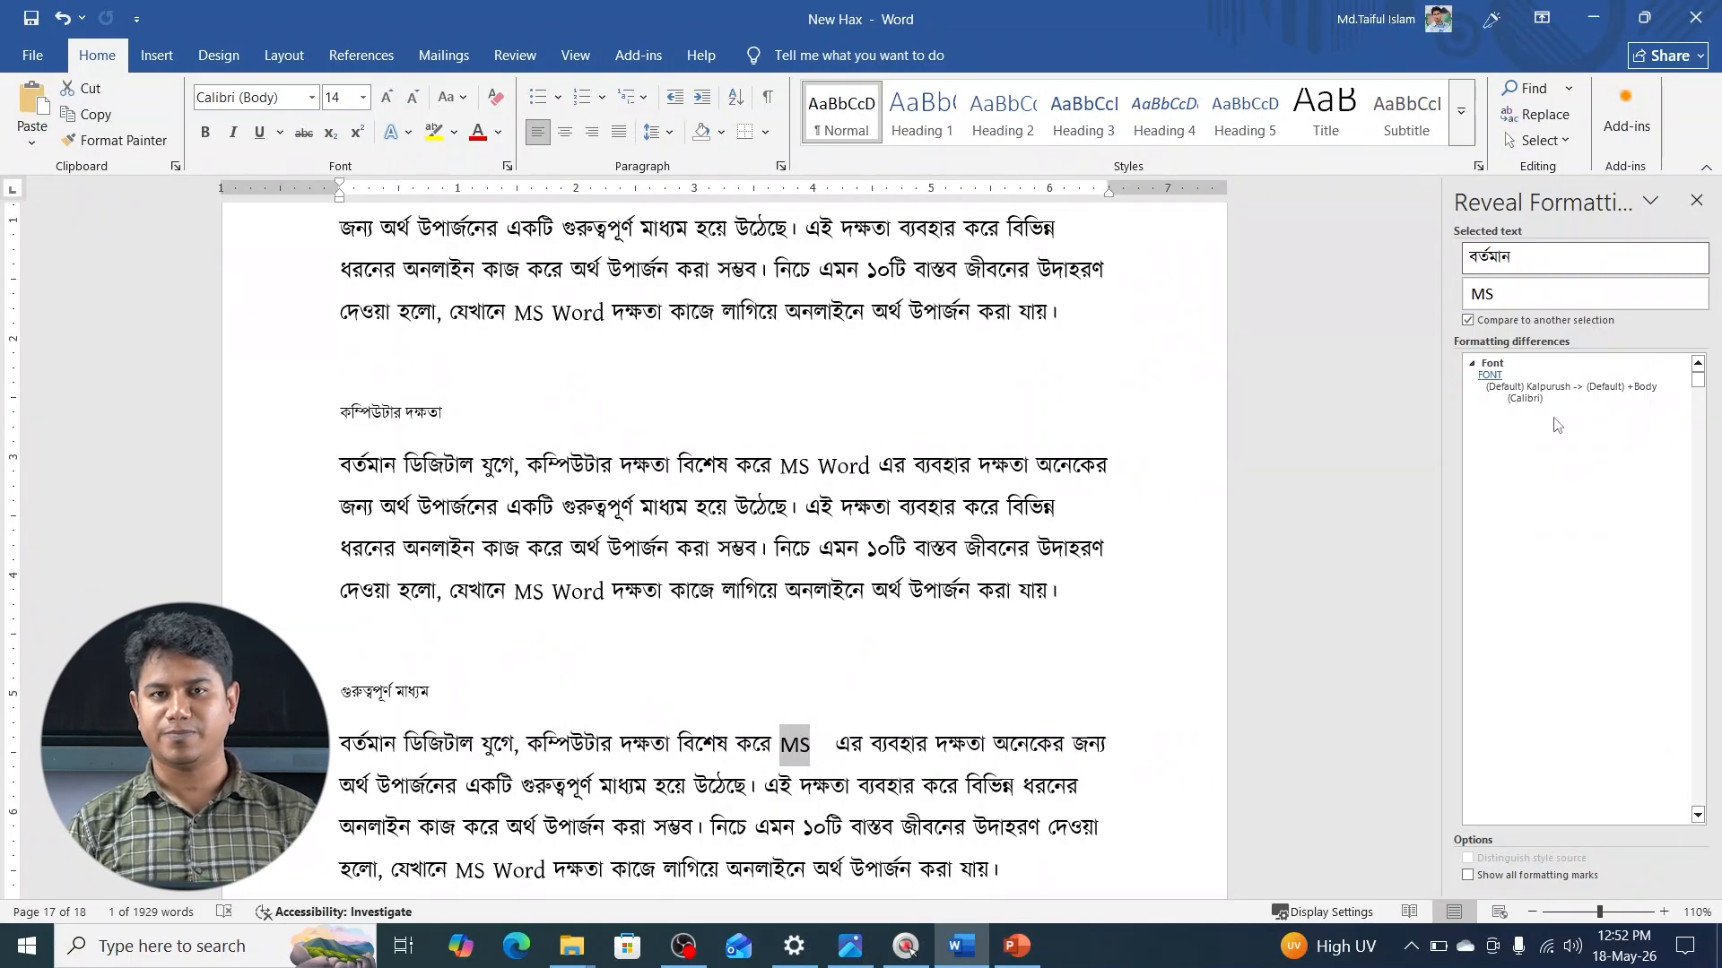
pyautogui.click(1016, 946)
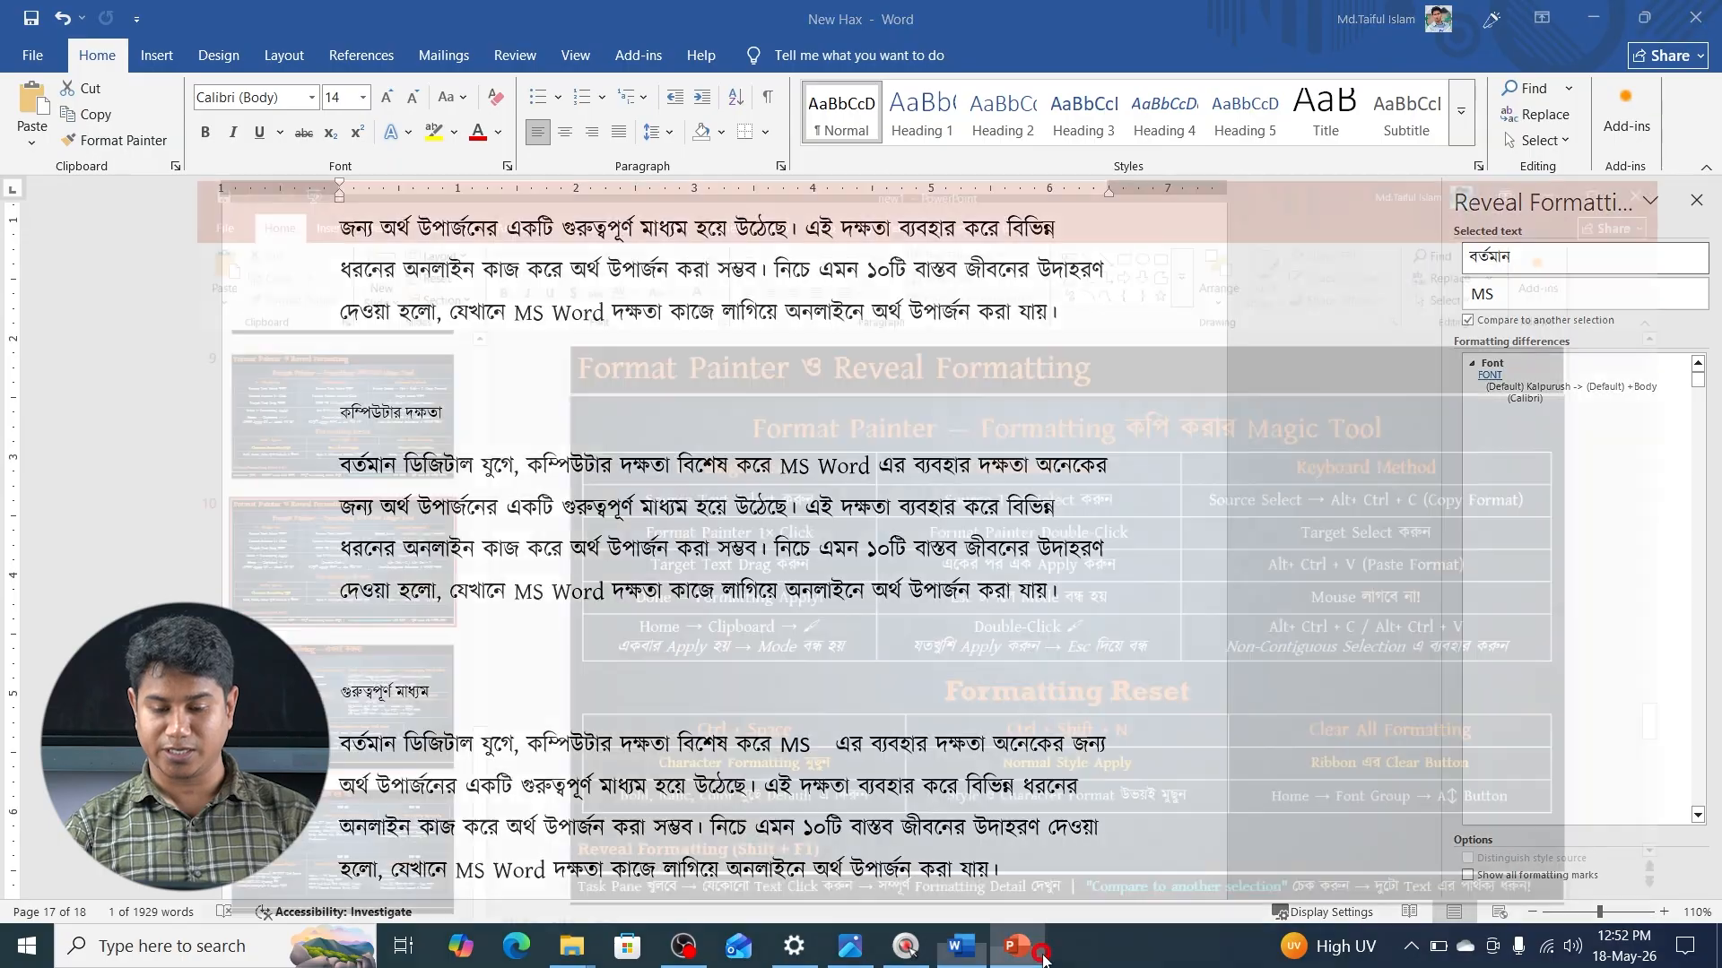